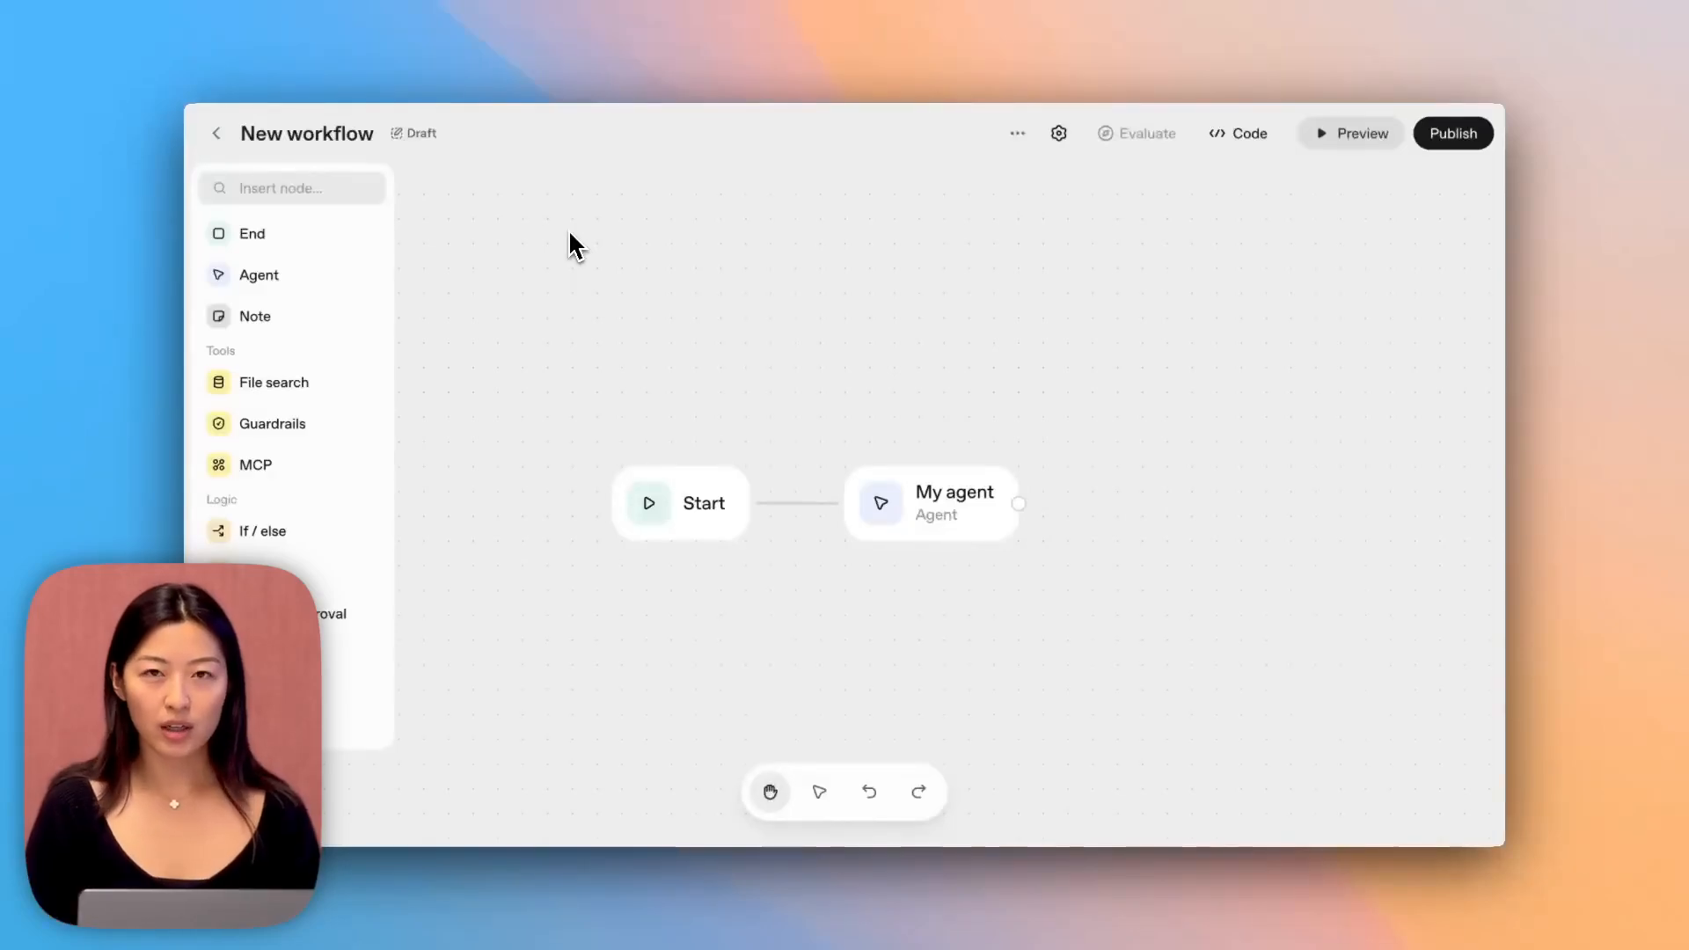
Rename the agent node connected to Start as Classifier.
click(673, 505)
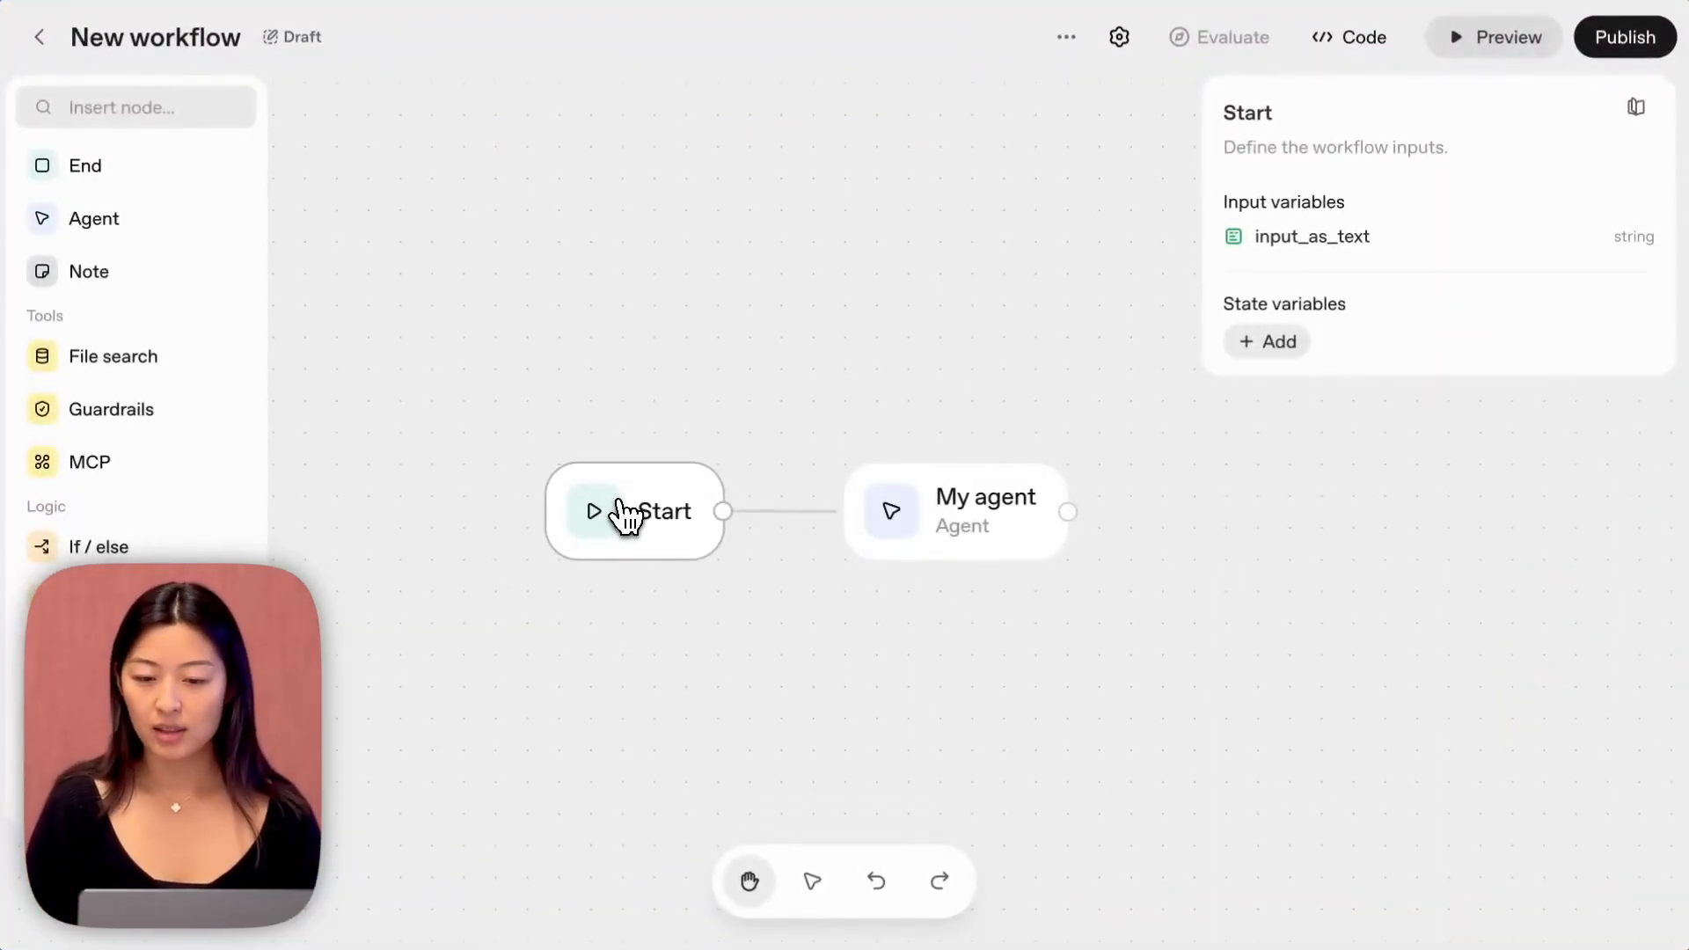
click(913, 389)
click(994, 528)
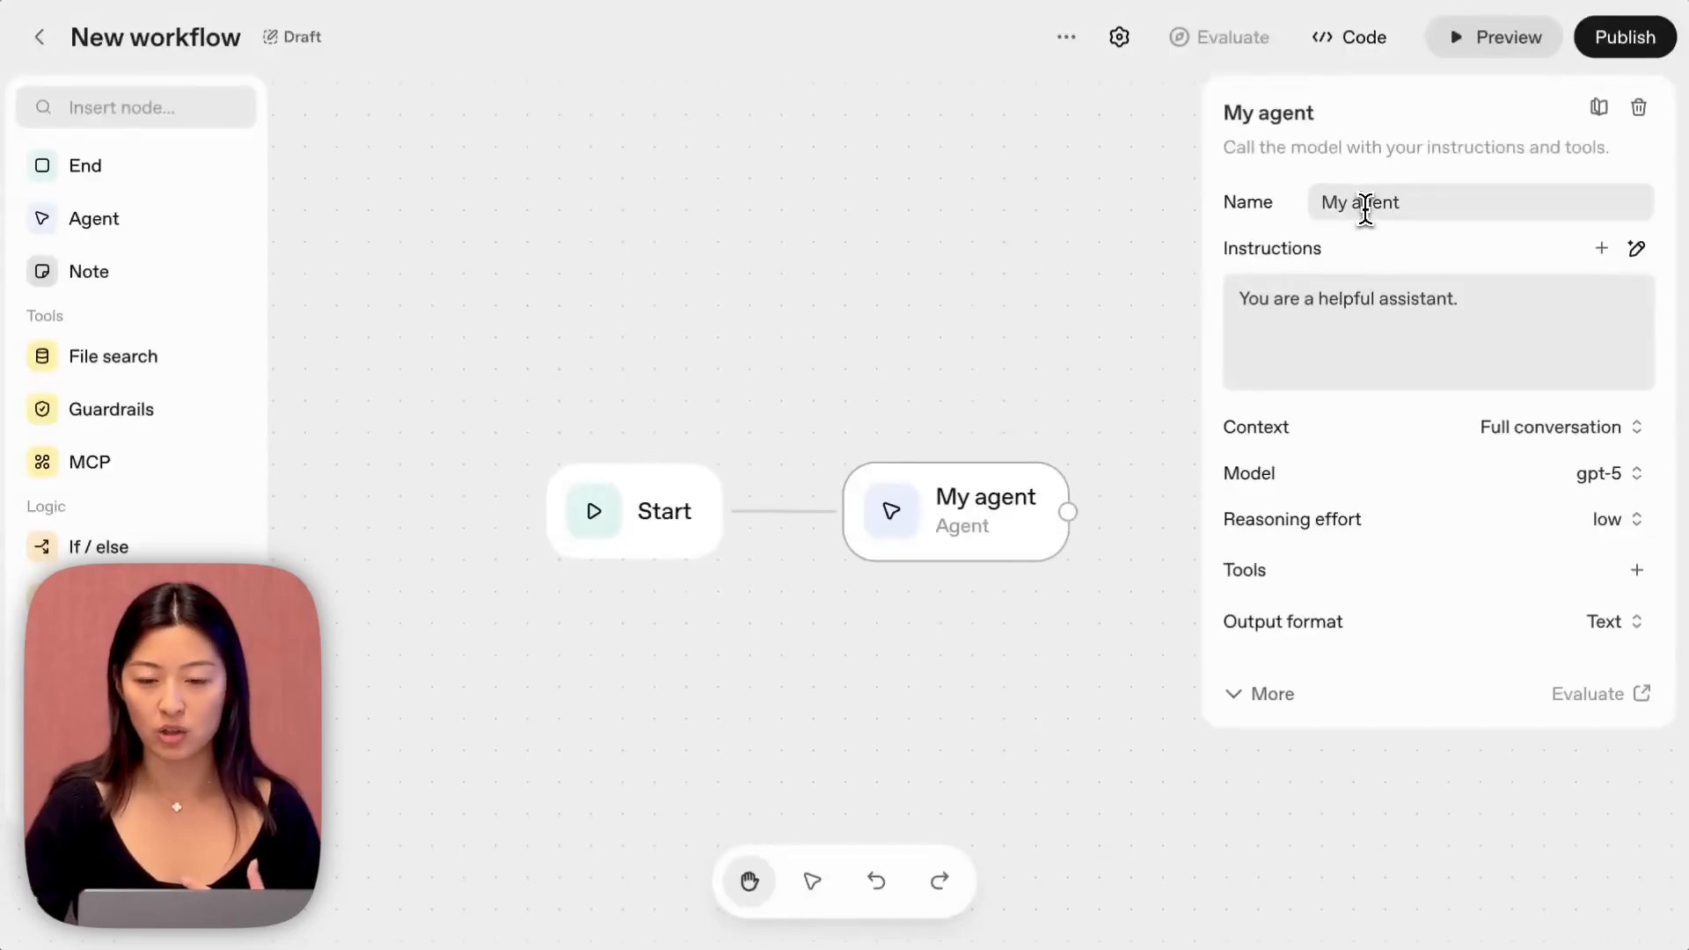
triple_click(1364, 202)
text(Classifier)
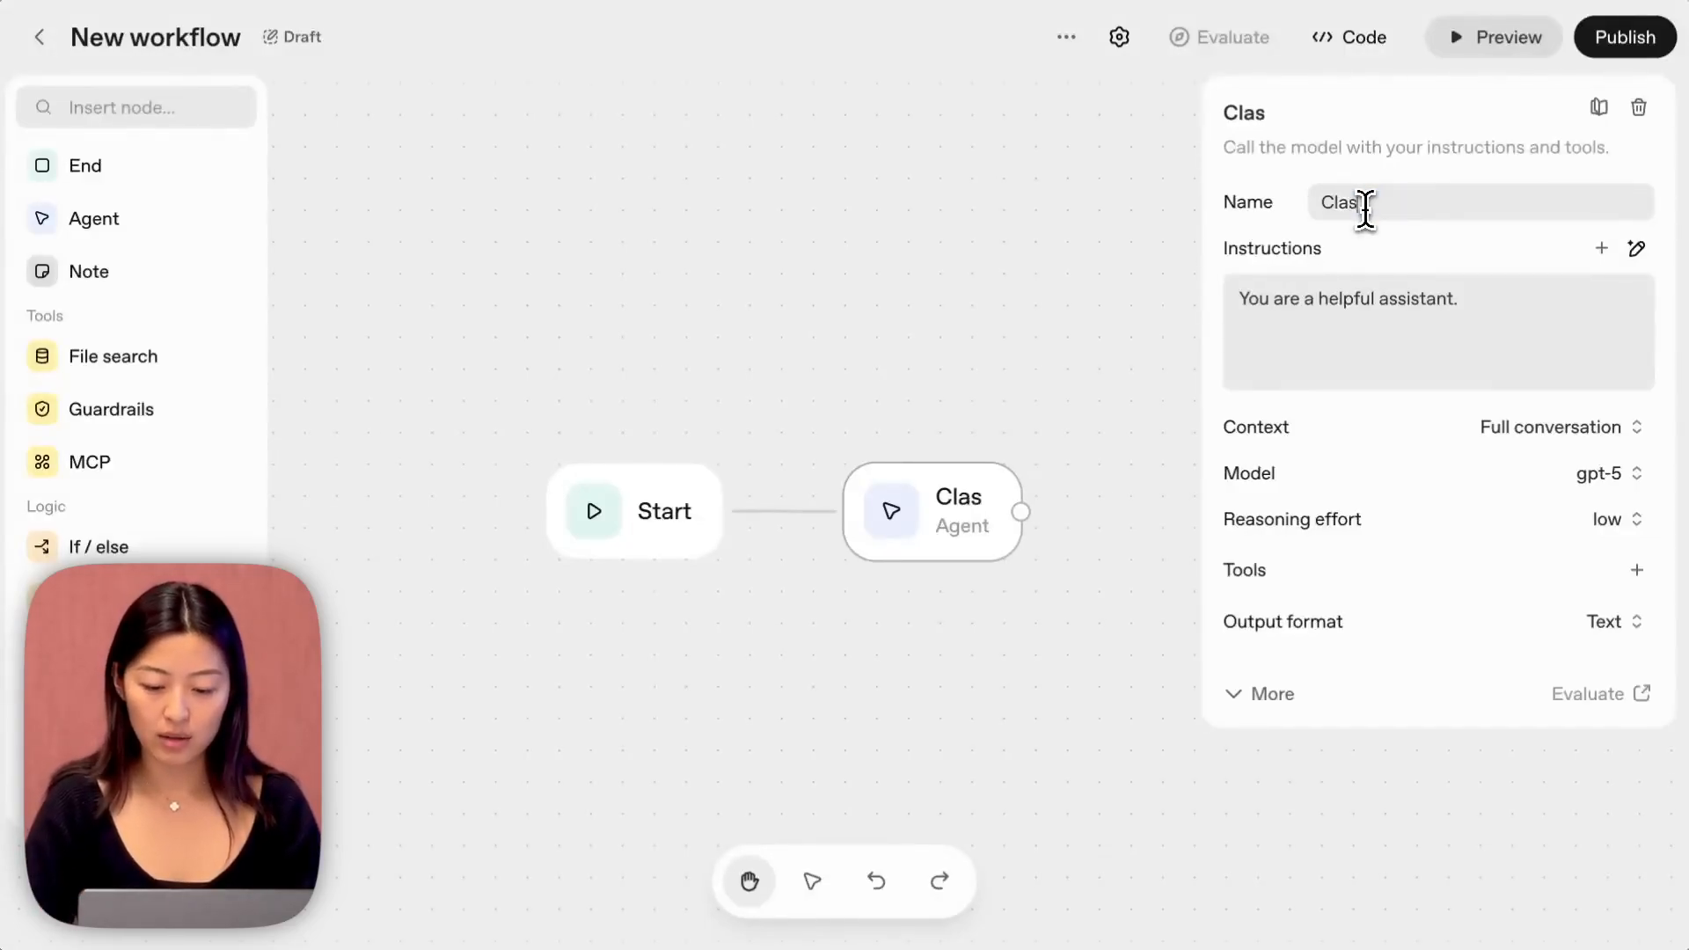
Set the Classifier's instructions to "You are a helpful travel assistant for classifying whether a message is about an itinerary or a flight.".
click(1387, 304)
text(travel )
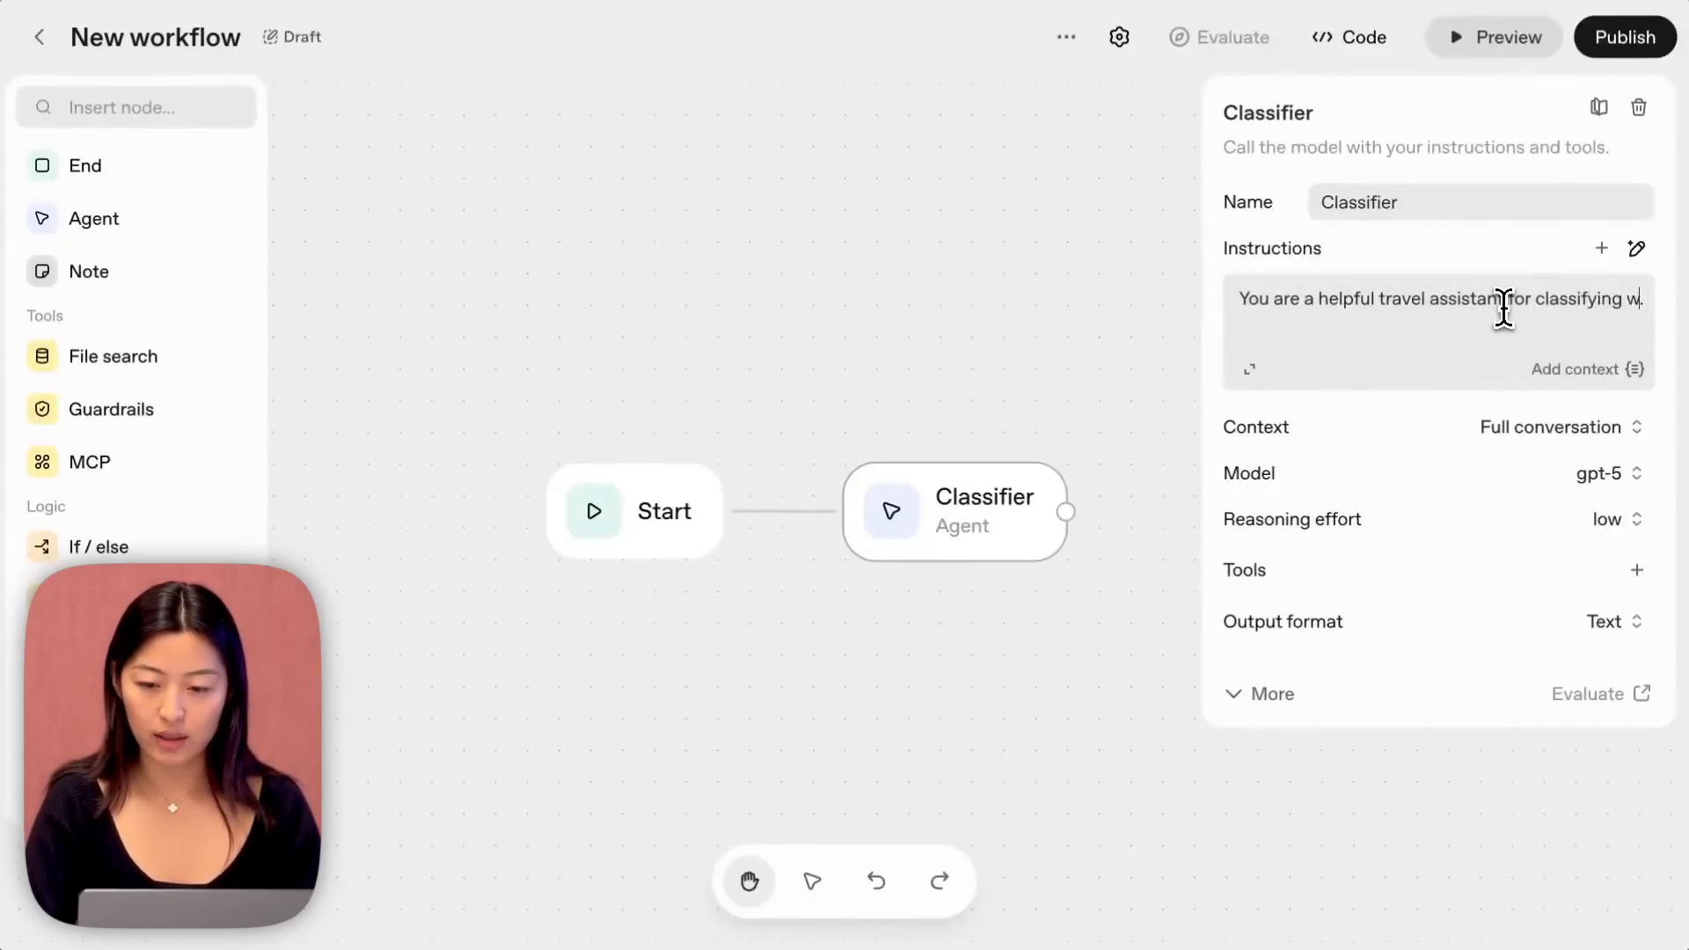
text(hether a message is about an itine)
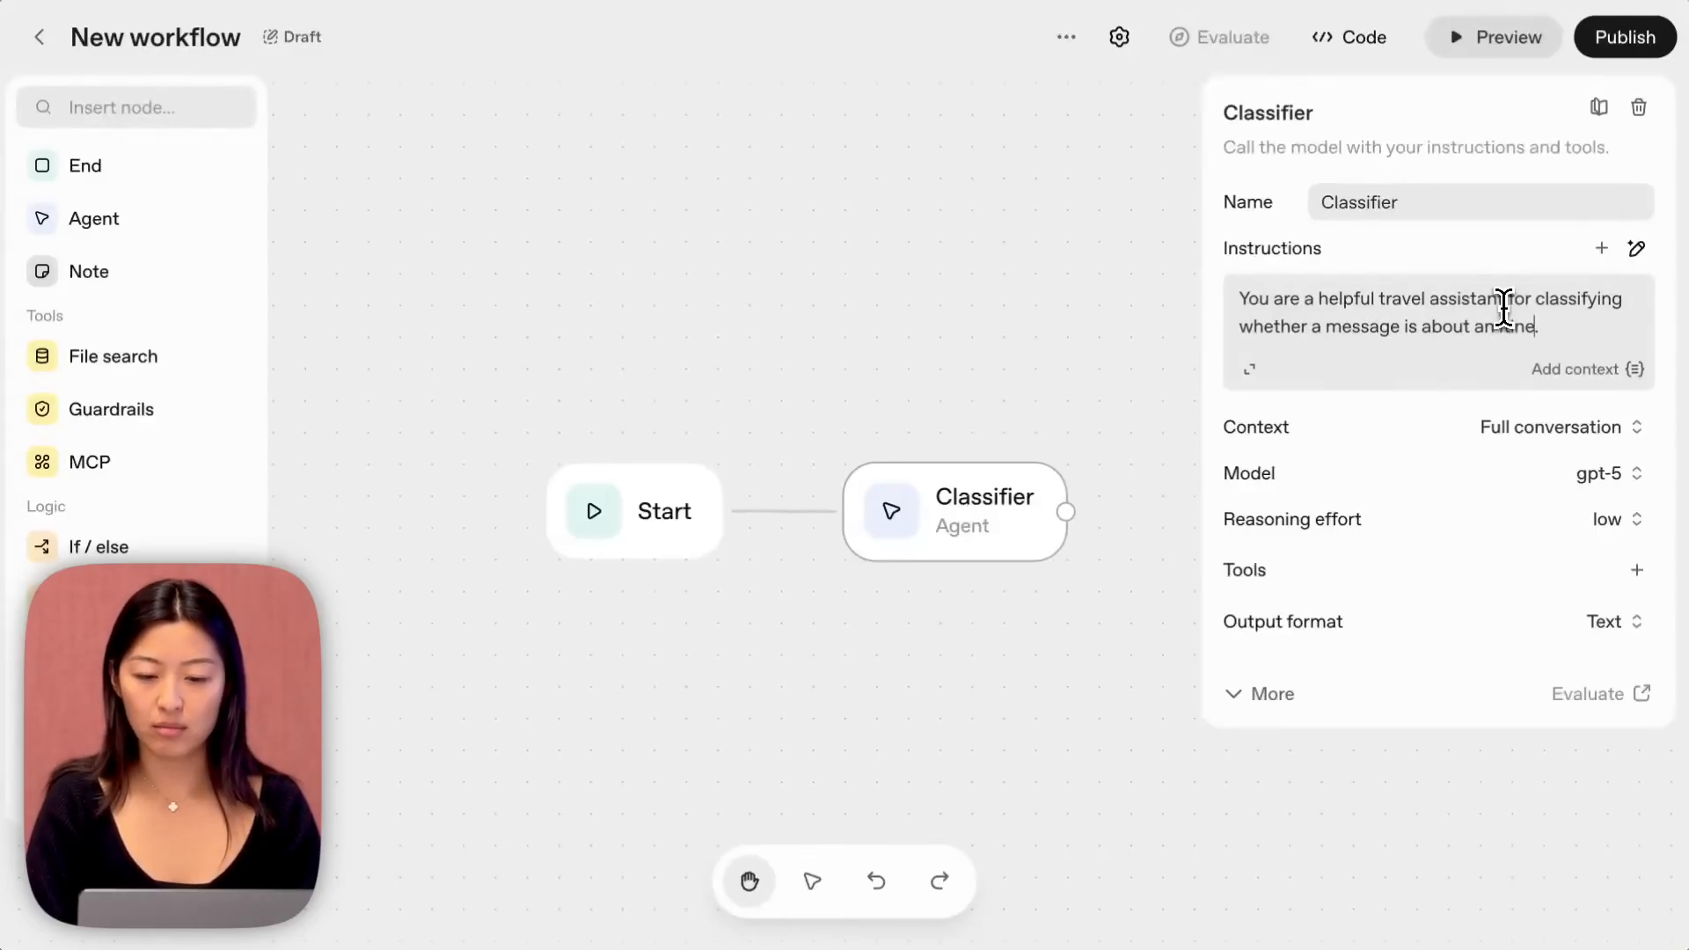
text(ght.)
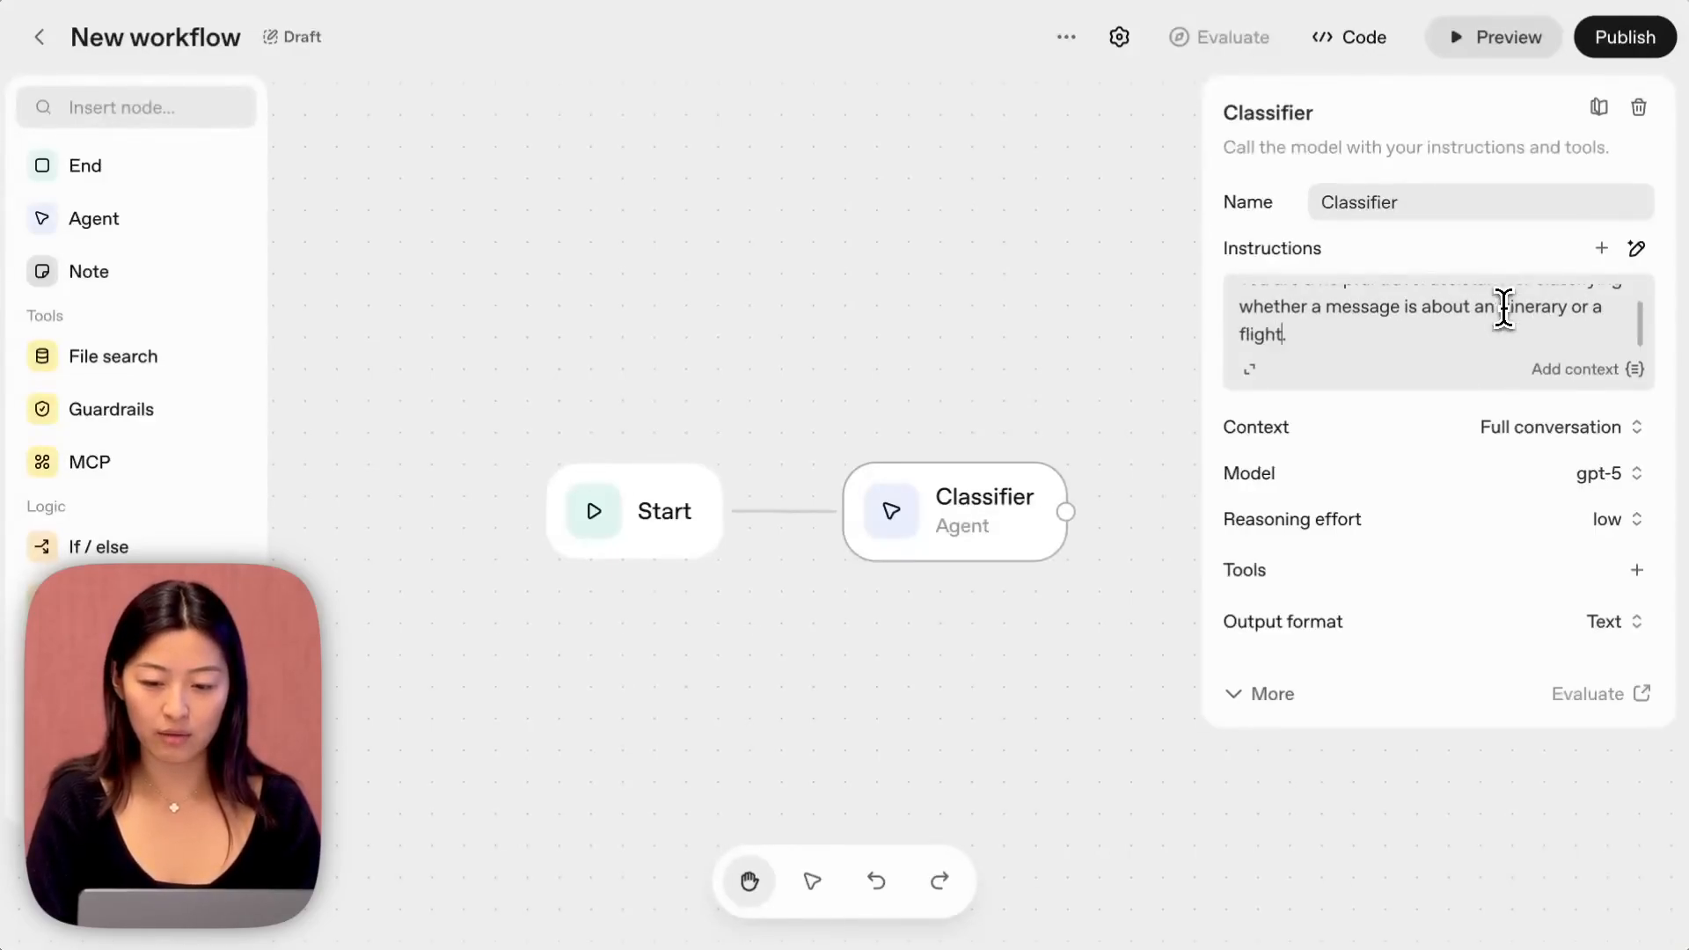
Switch the Classifier's output format to JSON and add a schema property named classification.
click(1632, 627)
click(1588, 721)
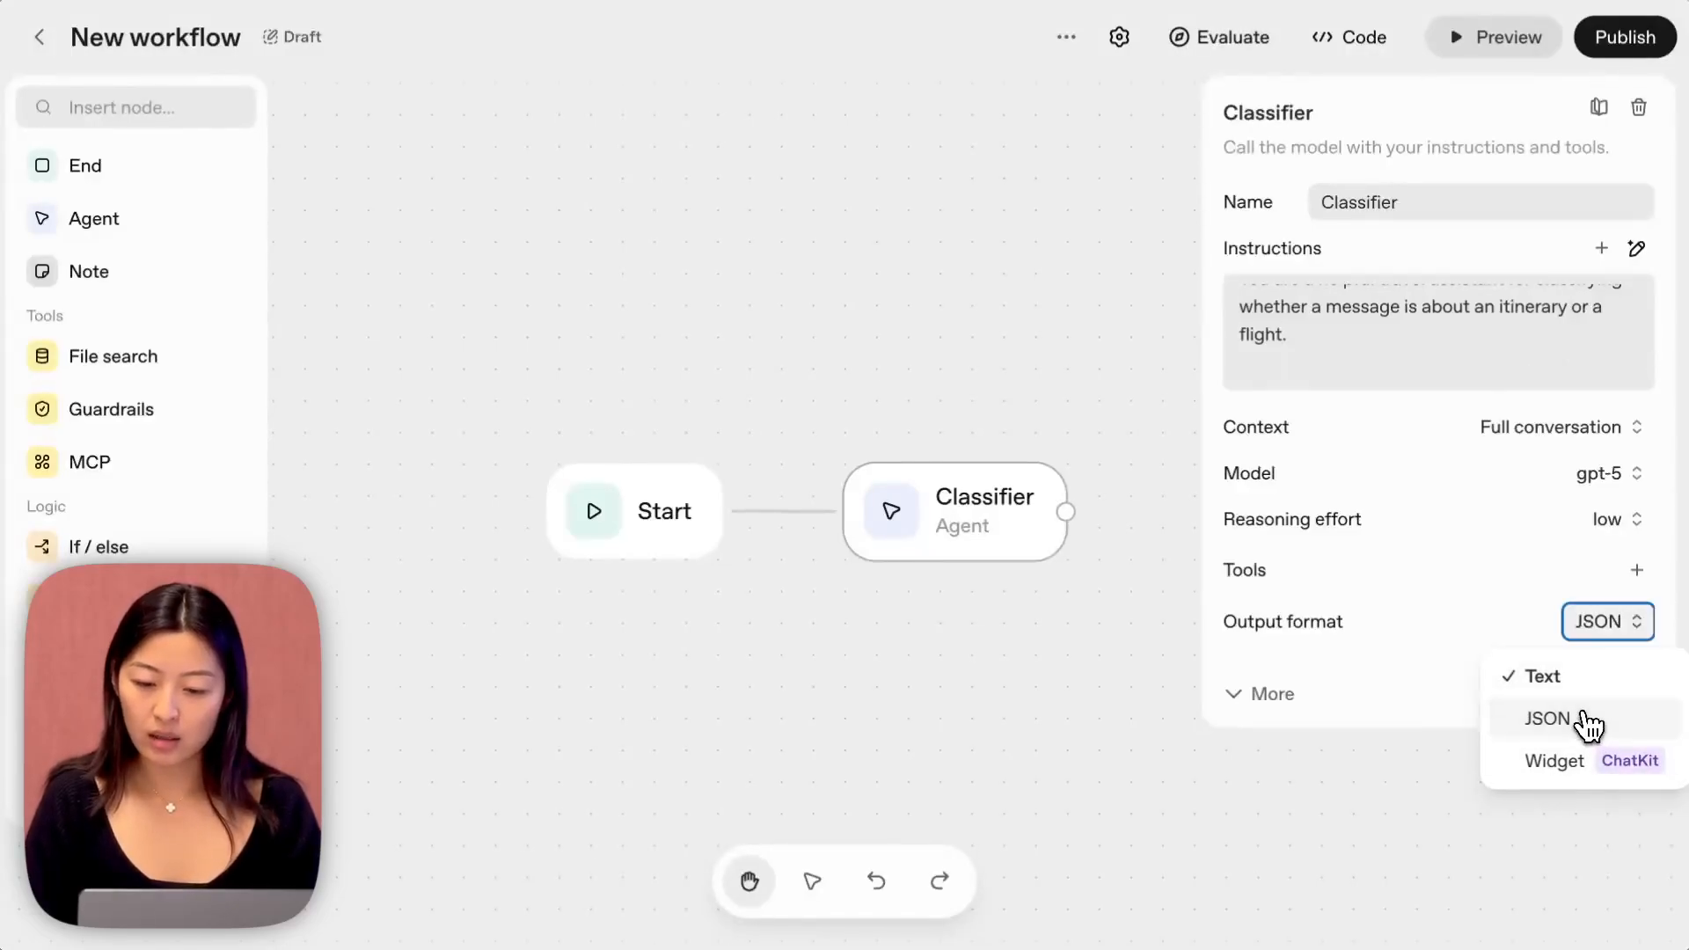
click(1328, 675)
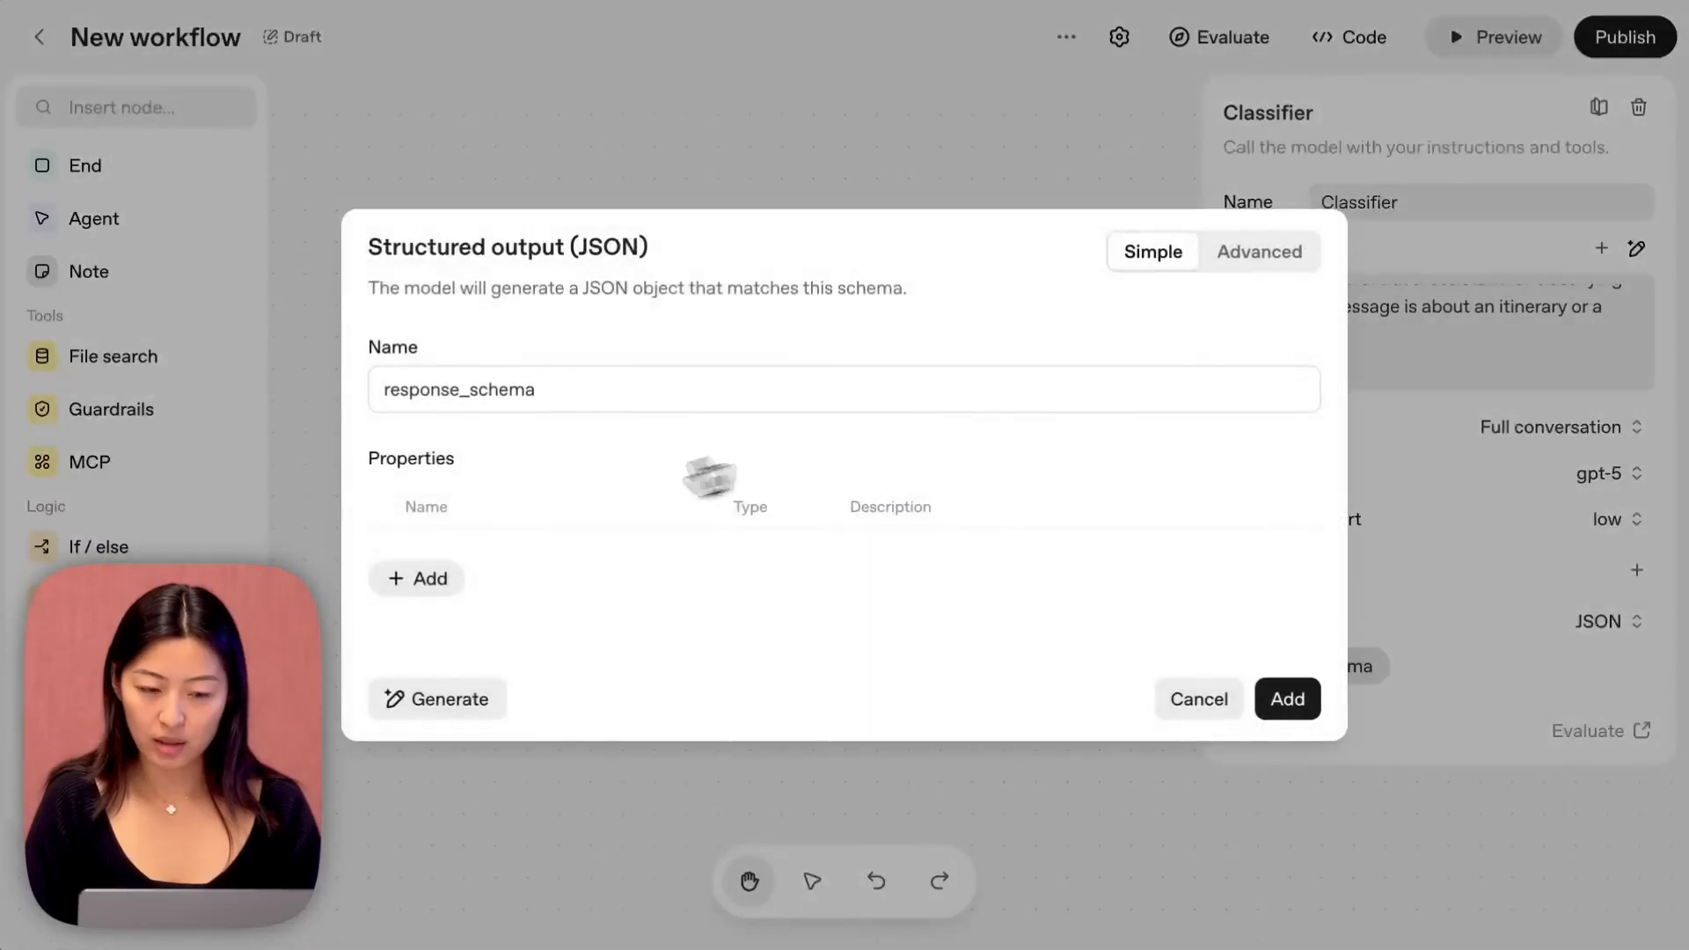
click(431, 578)
click(483, 545)
text(c)
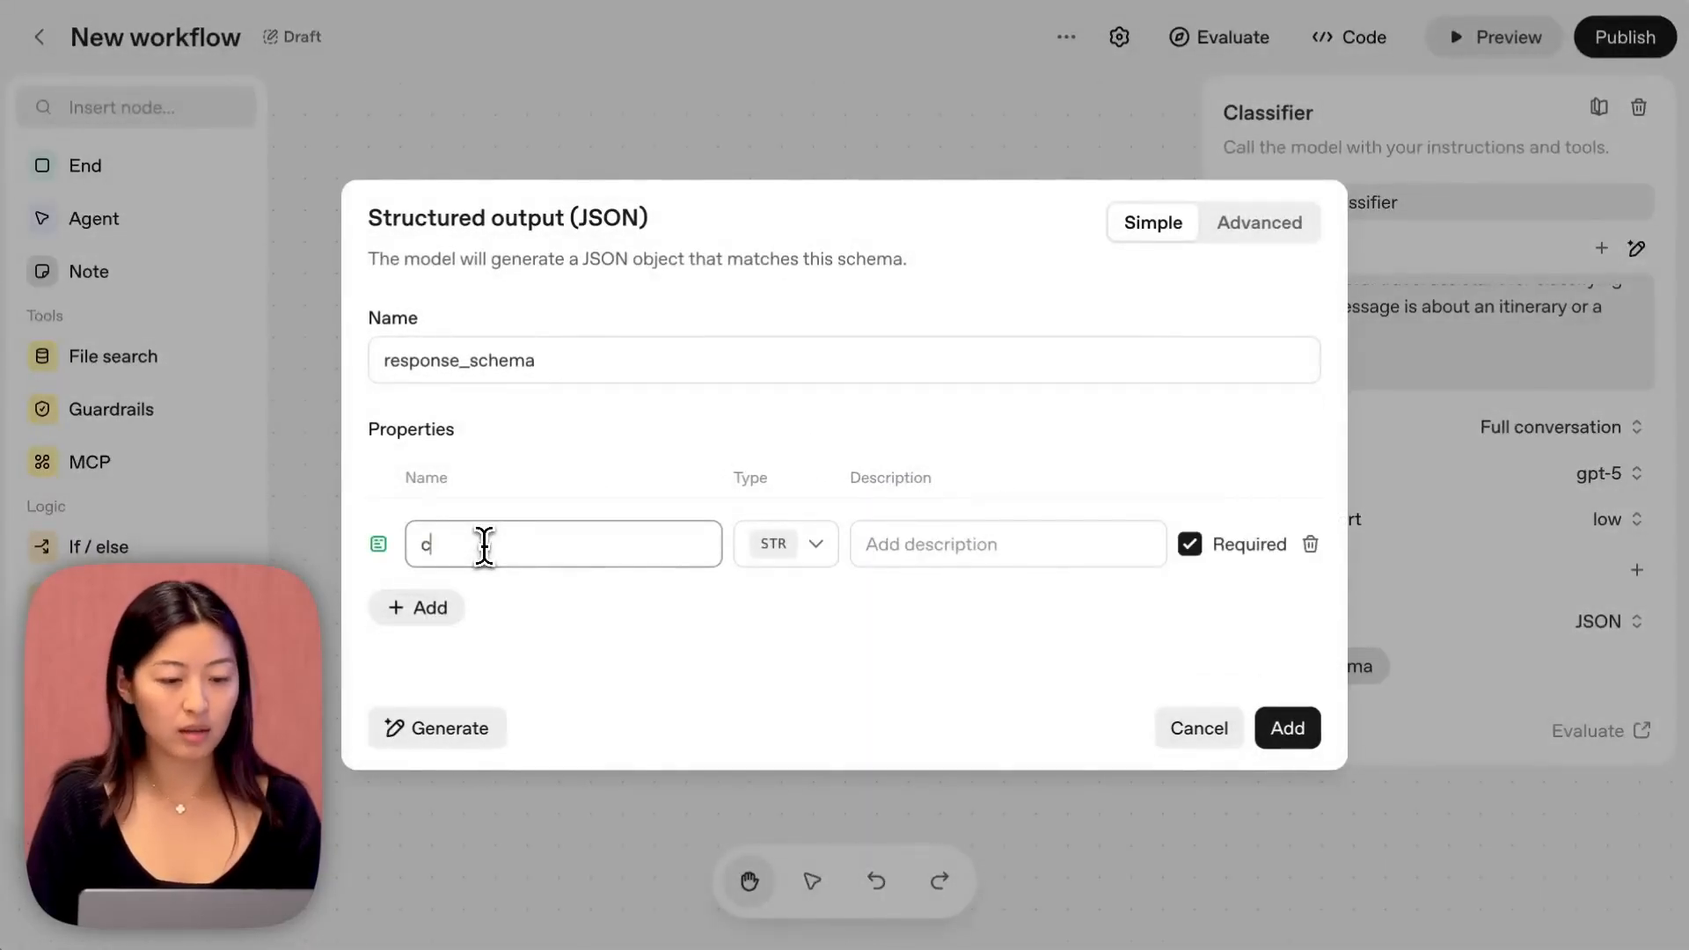
text(lassification)
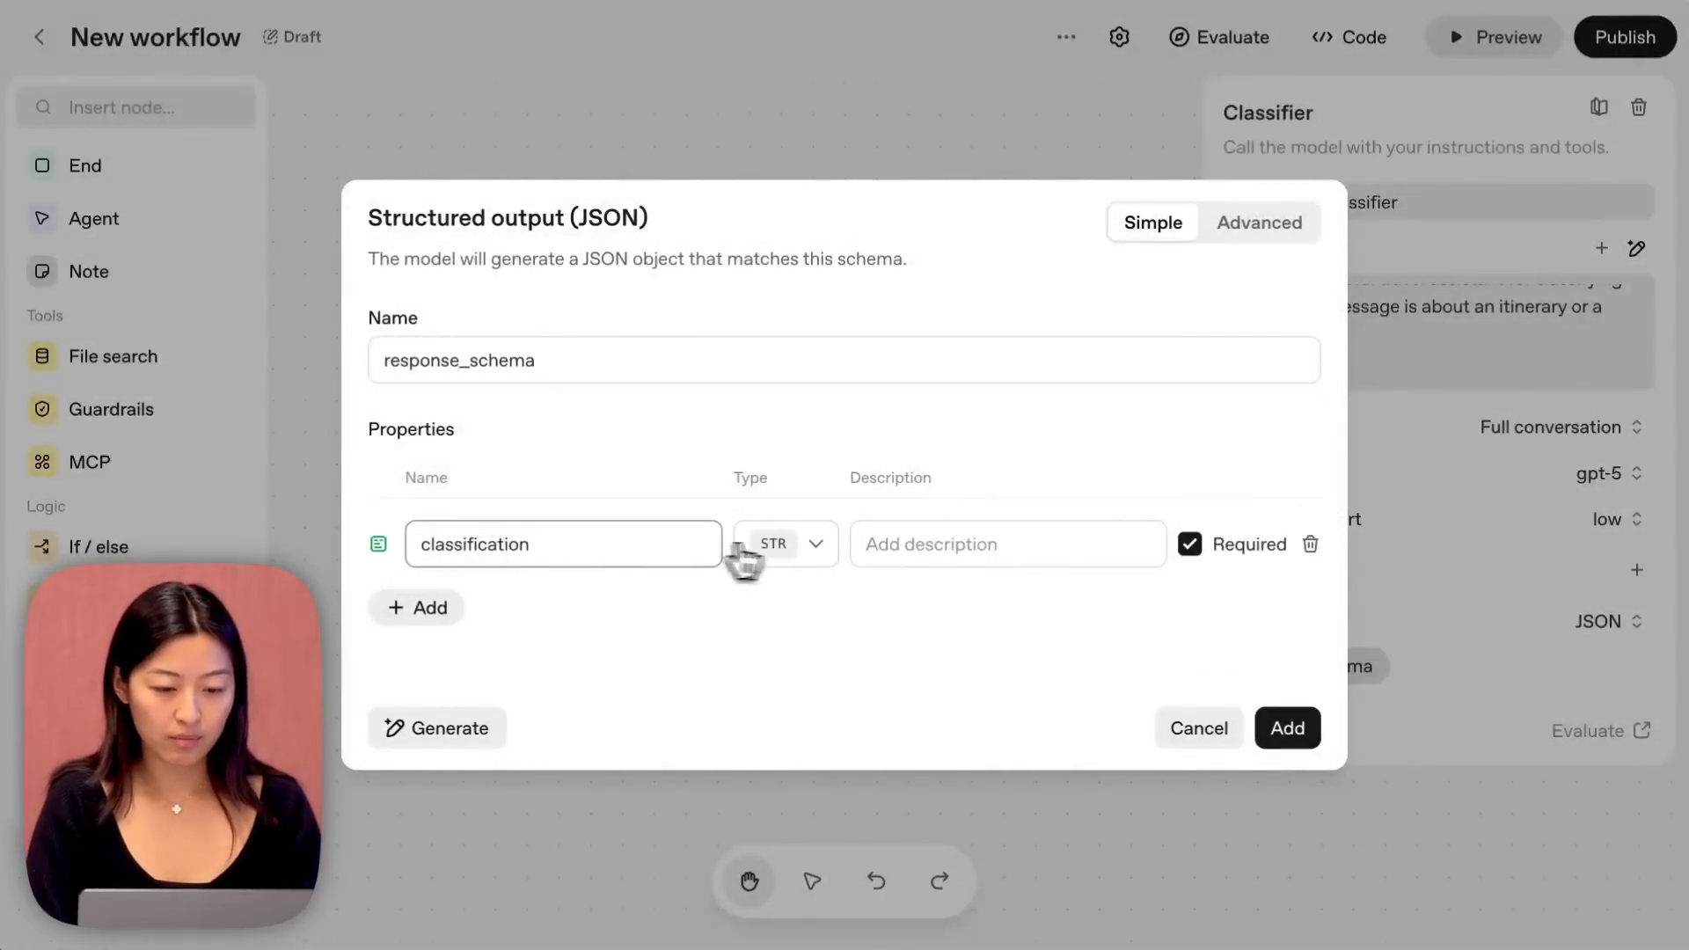
Make the classification property an enum with the values flight_info and itinerary, and save the schema.
click(778, 550)
click(792, 731)
click(581, 570)
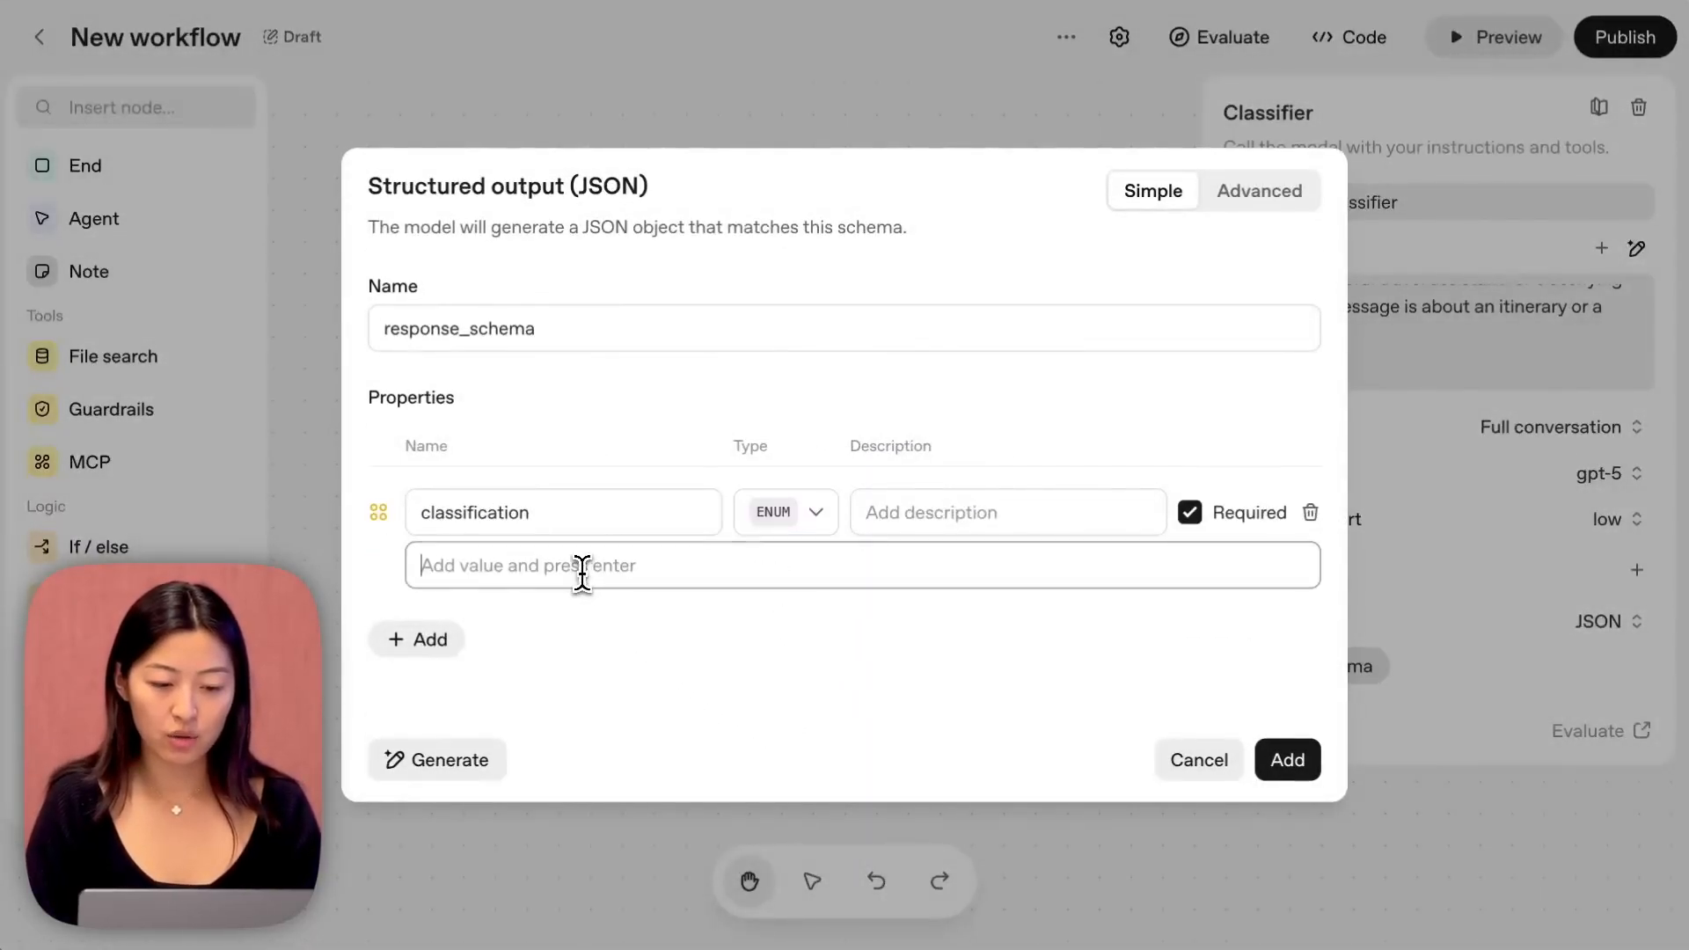
text(flight)
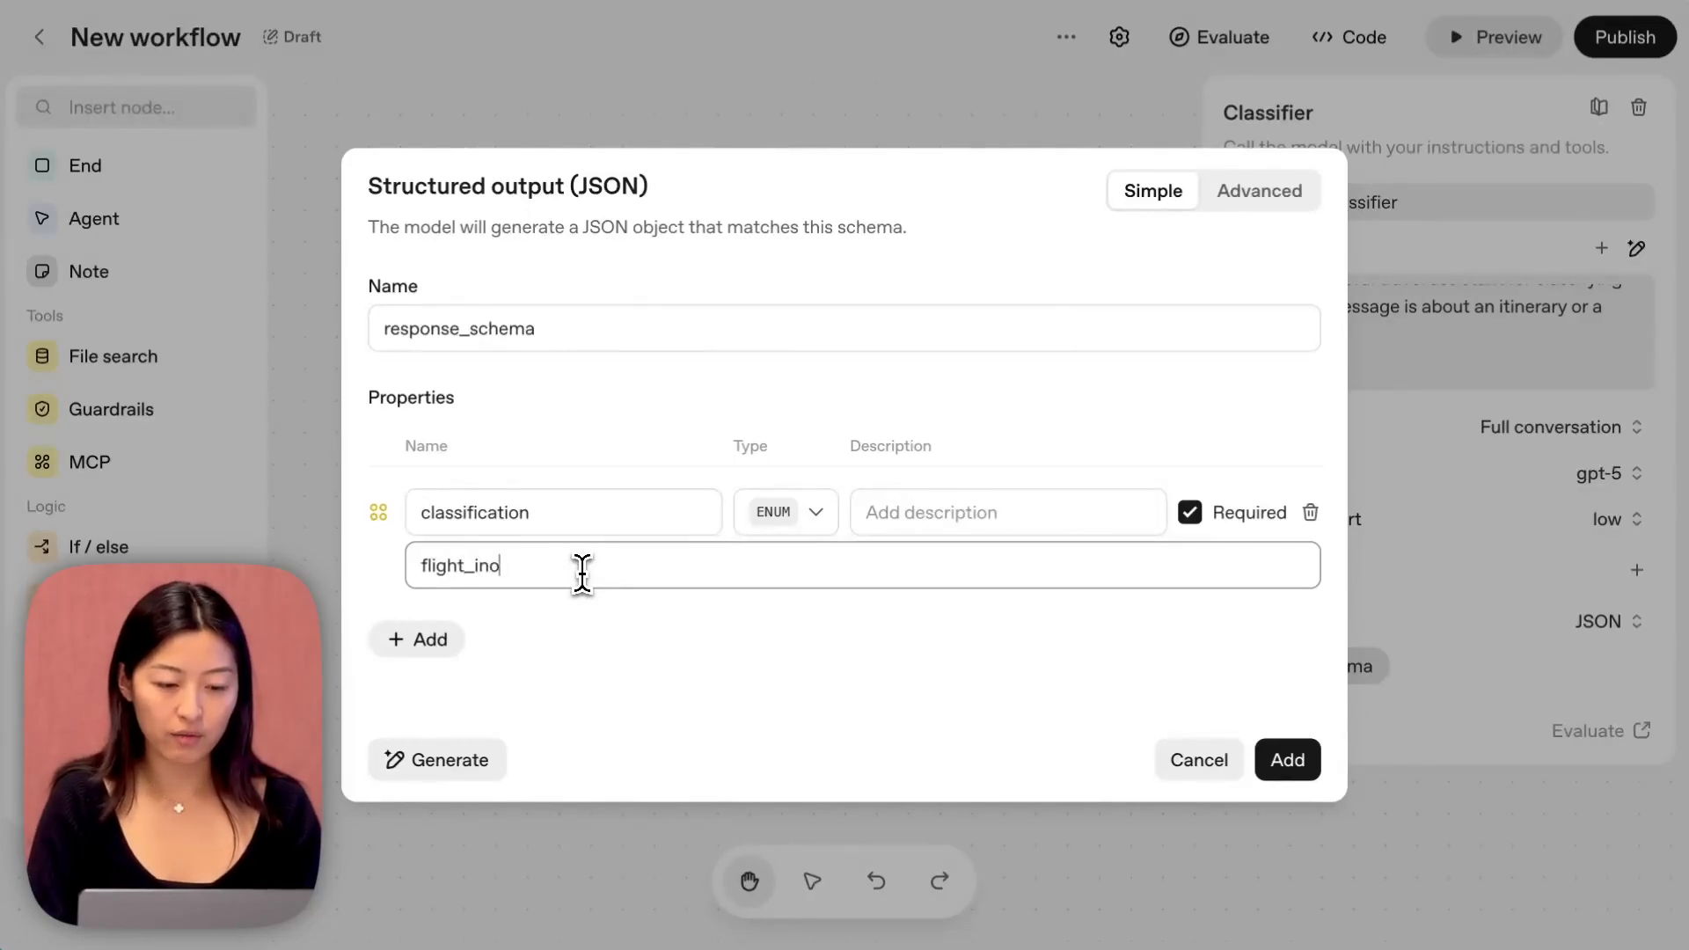
text(_info)
key(Return)
text(itinerary)
key(Return)
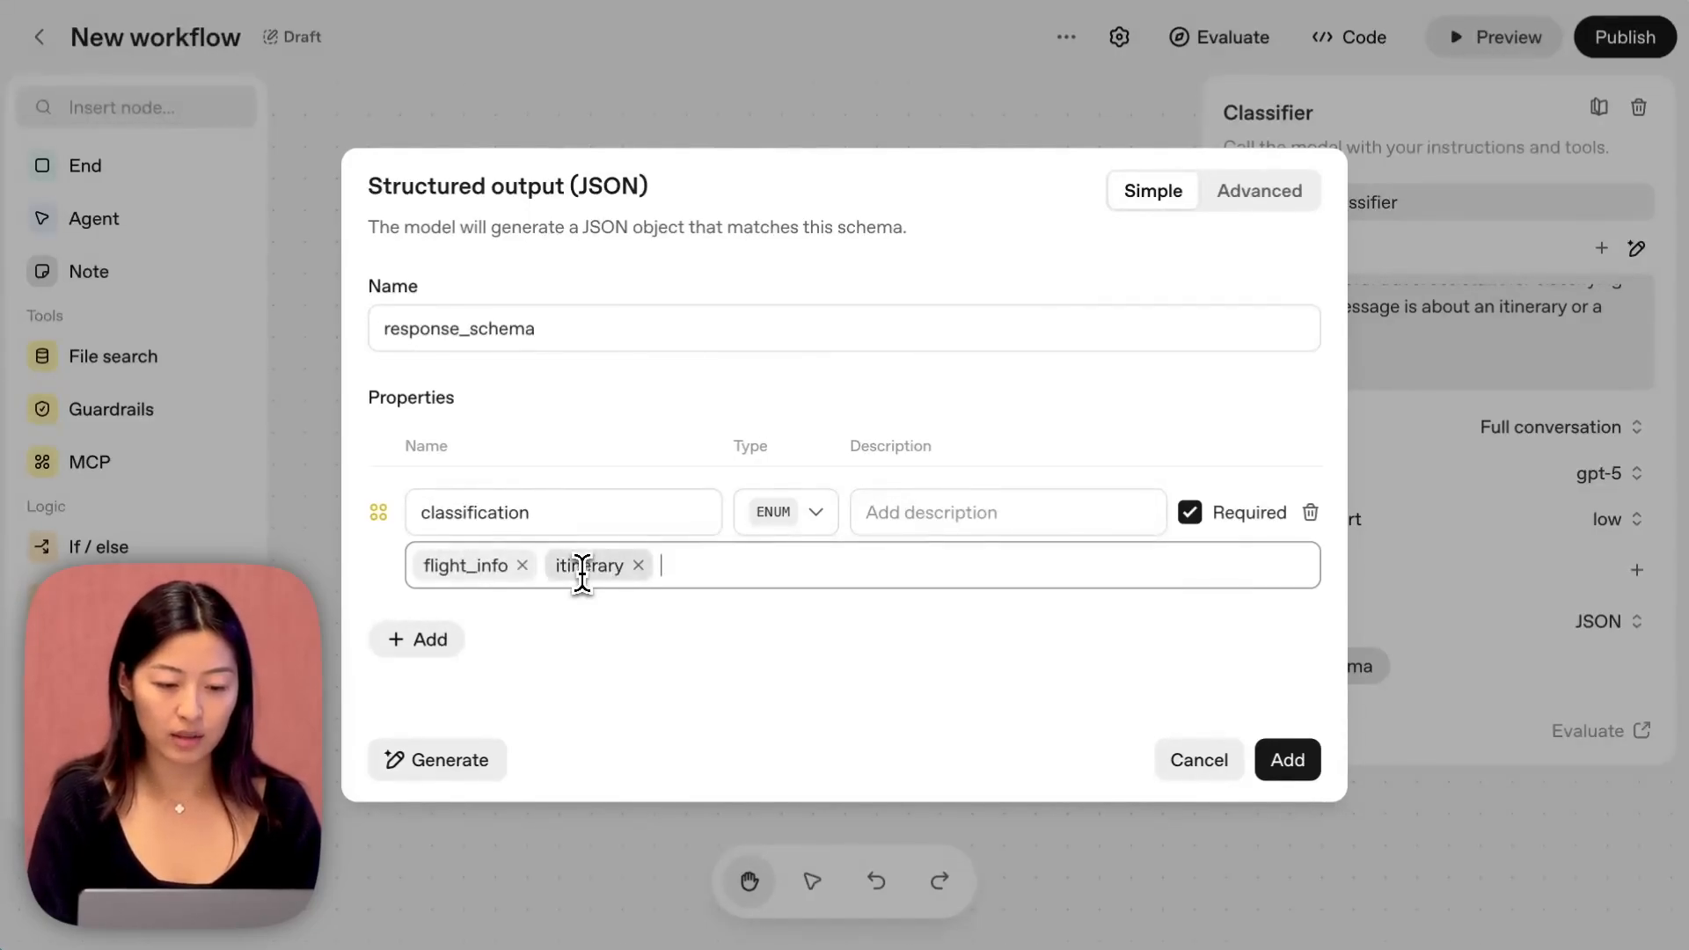
click(1286, 760)
Add an If / else node connected to the Classifier's output.
drag(1029, 387, 680, 369)
drag(715, 494, 874, 567)
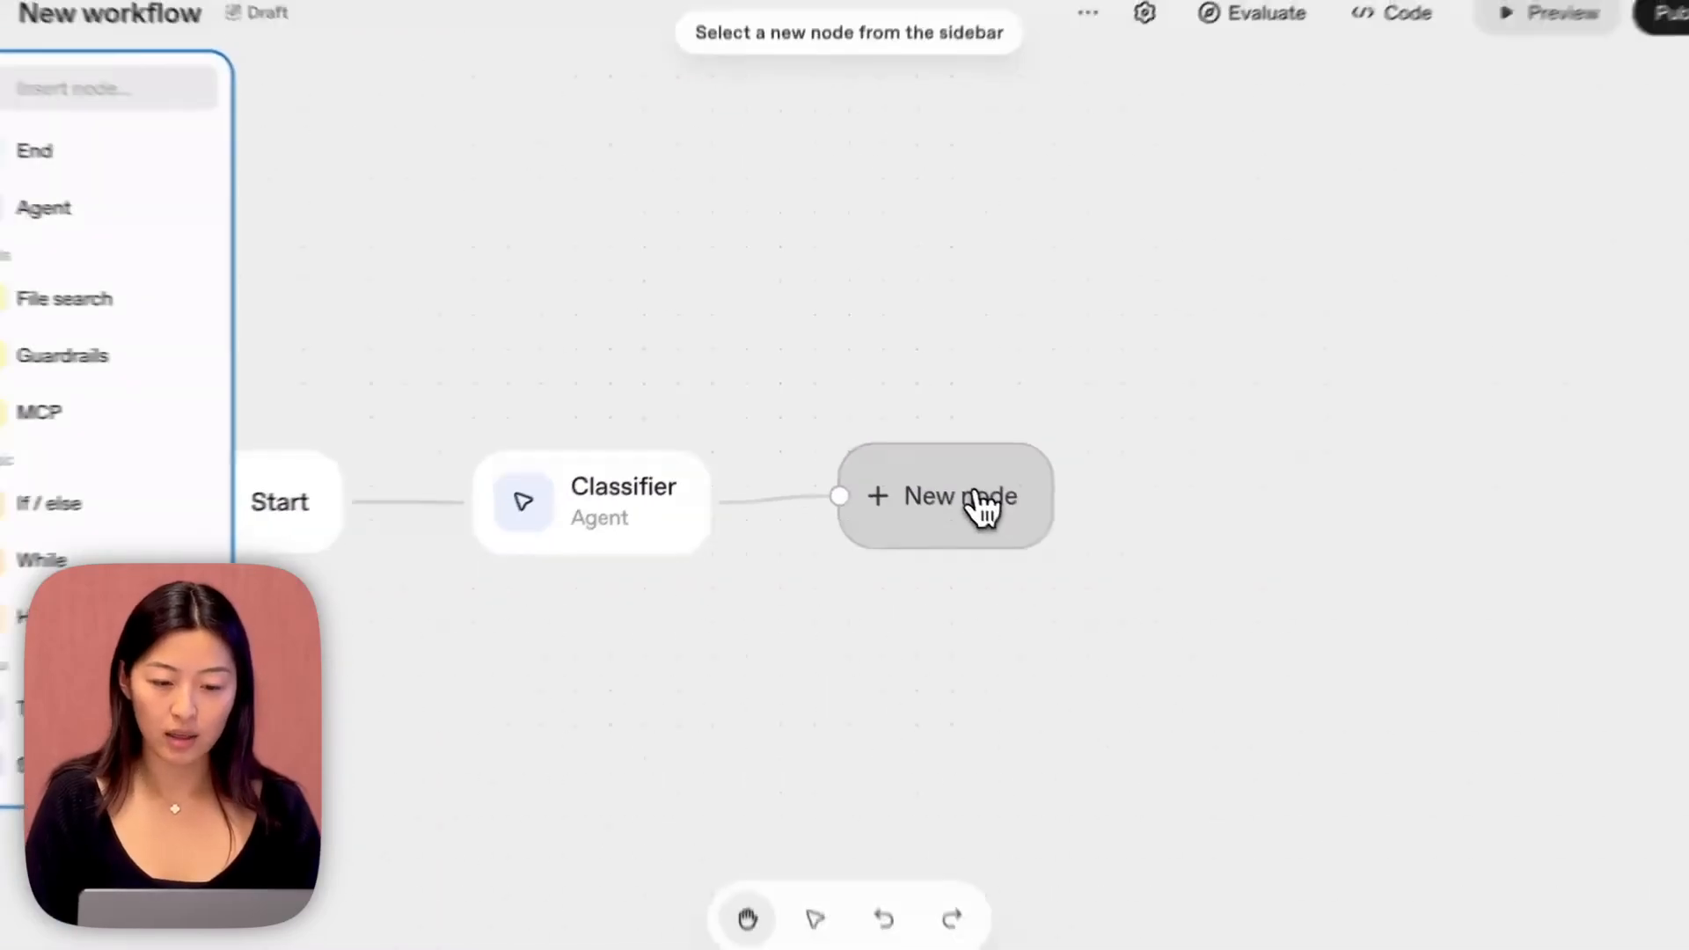
click(79, 507)
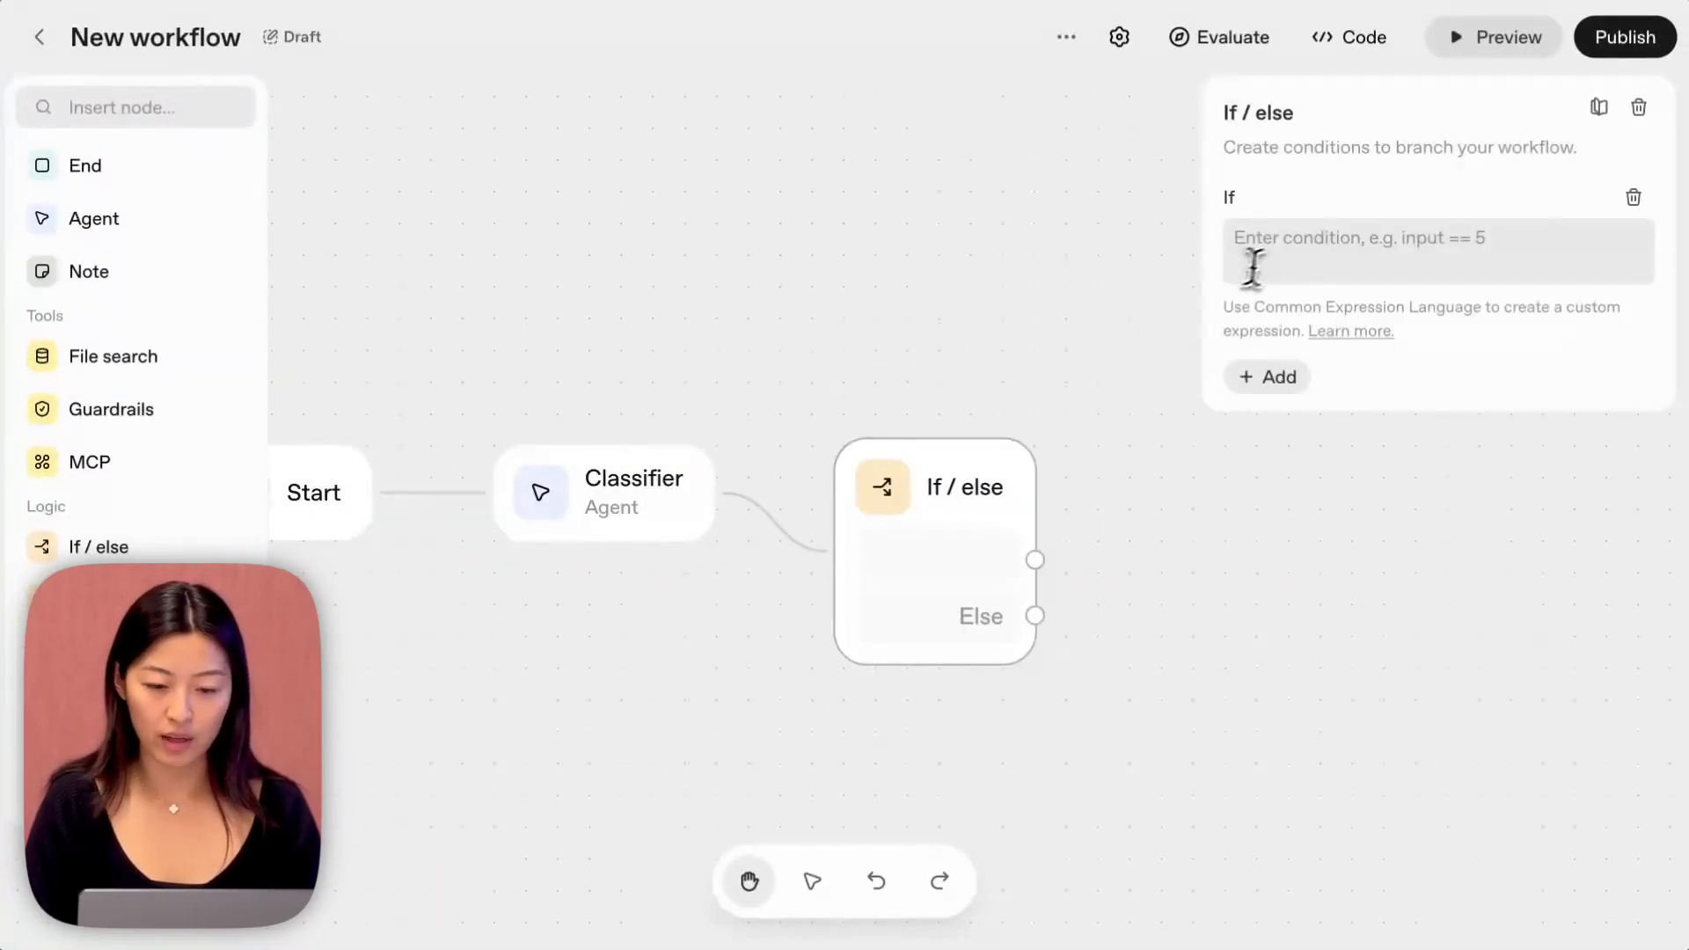
Set the If condition to input.output_parsed.classification == "flight_info".
click(1267, 260)
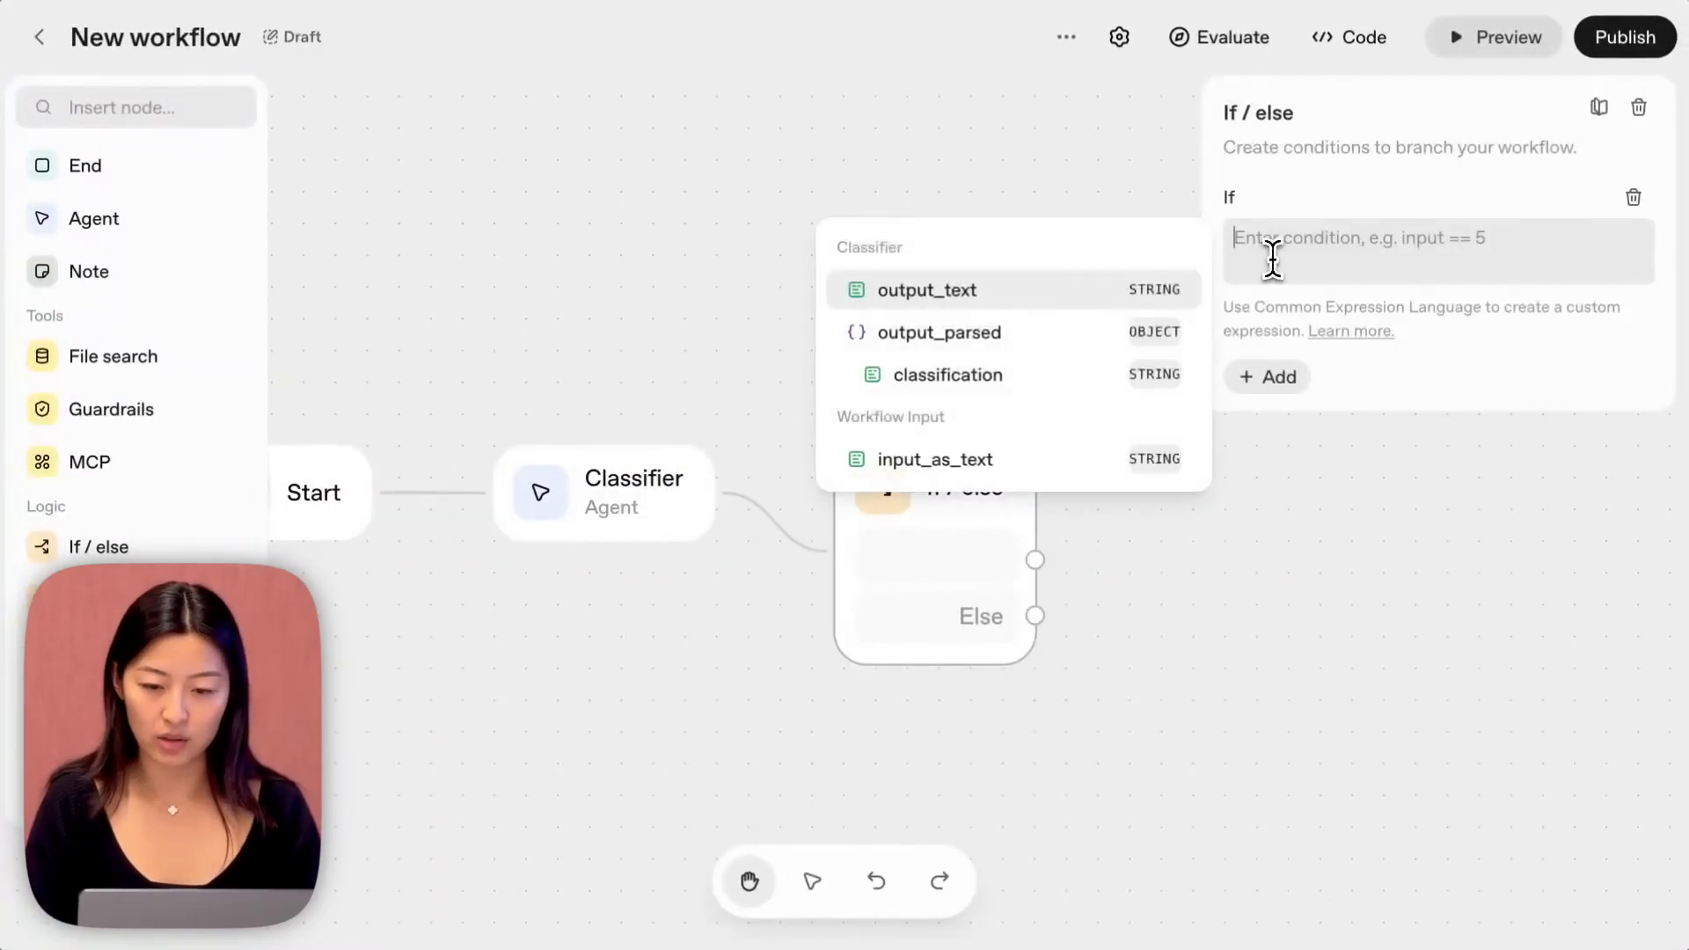
text(input.out)
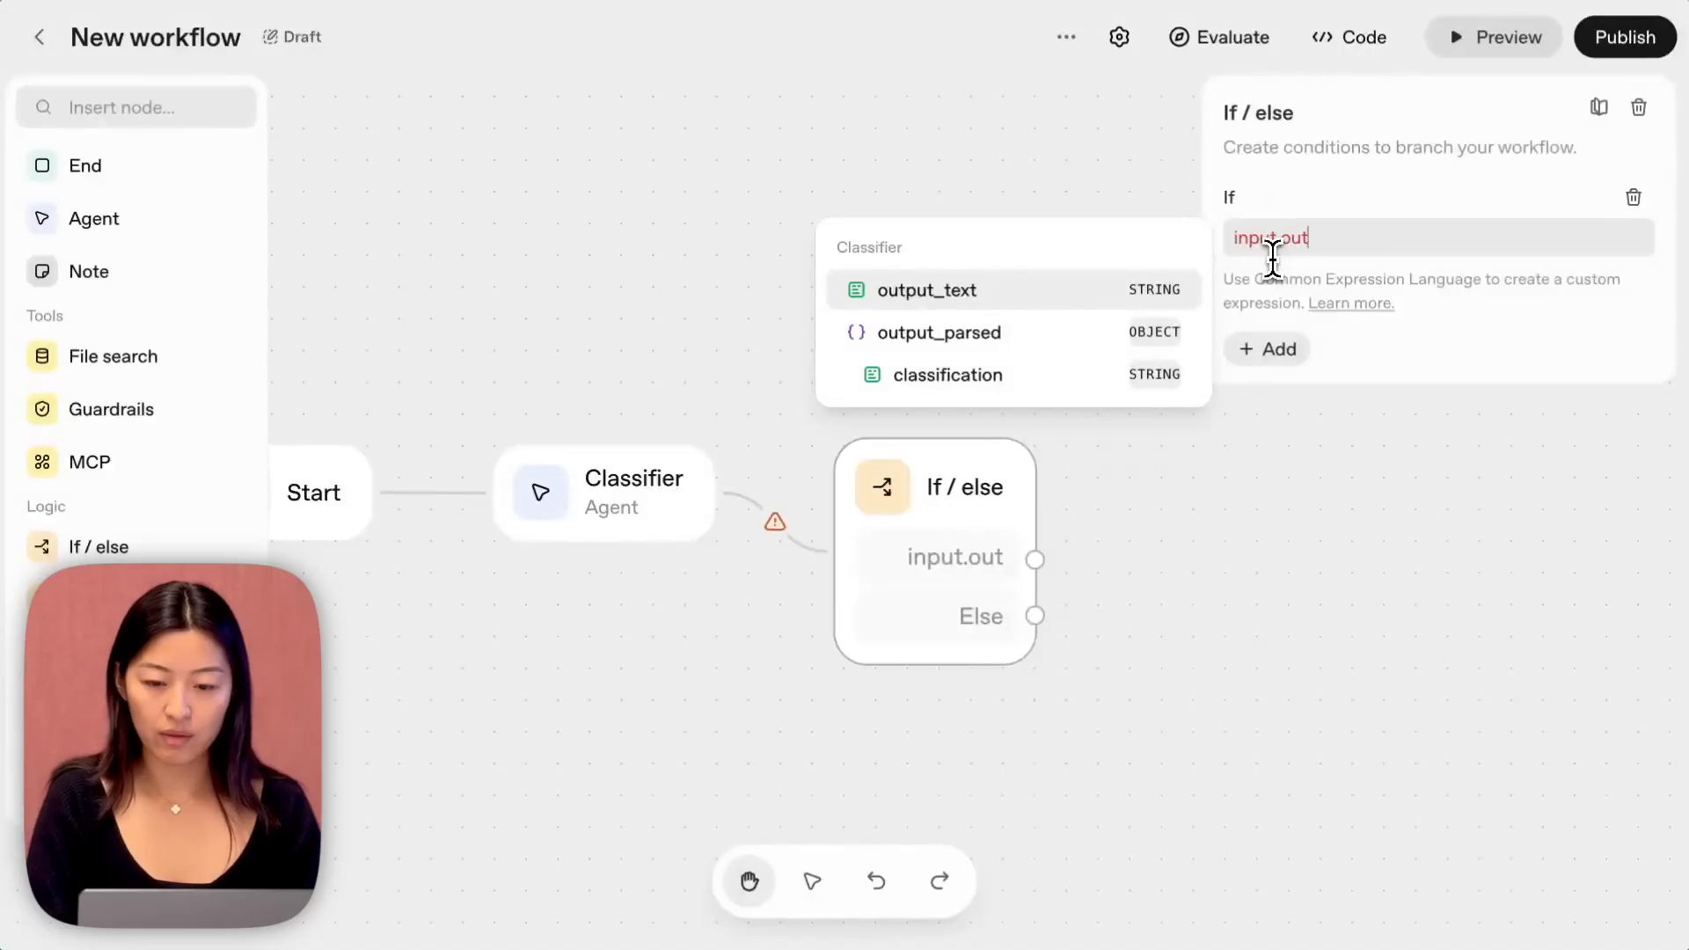
text(put_parsed.)
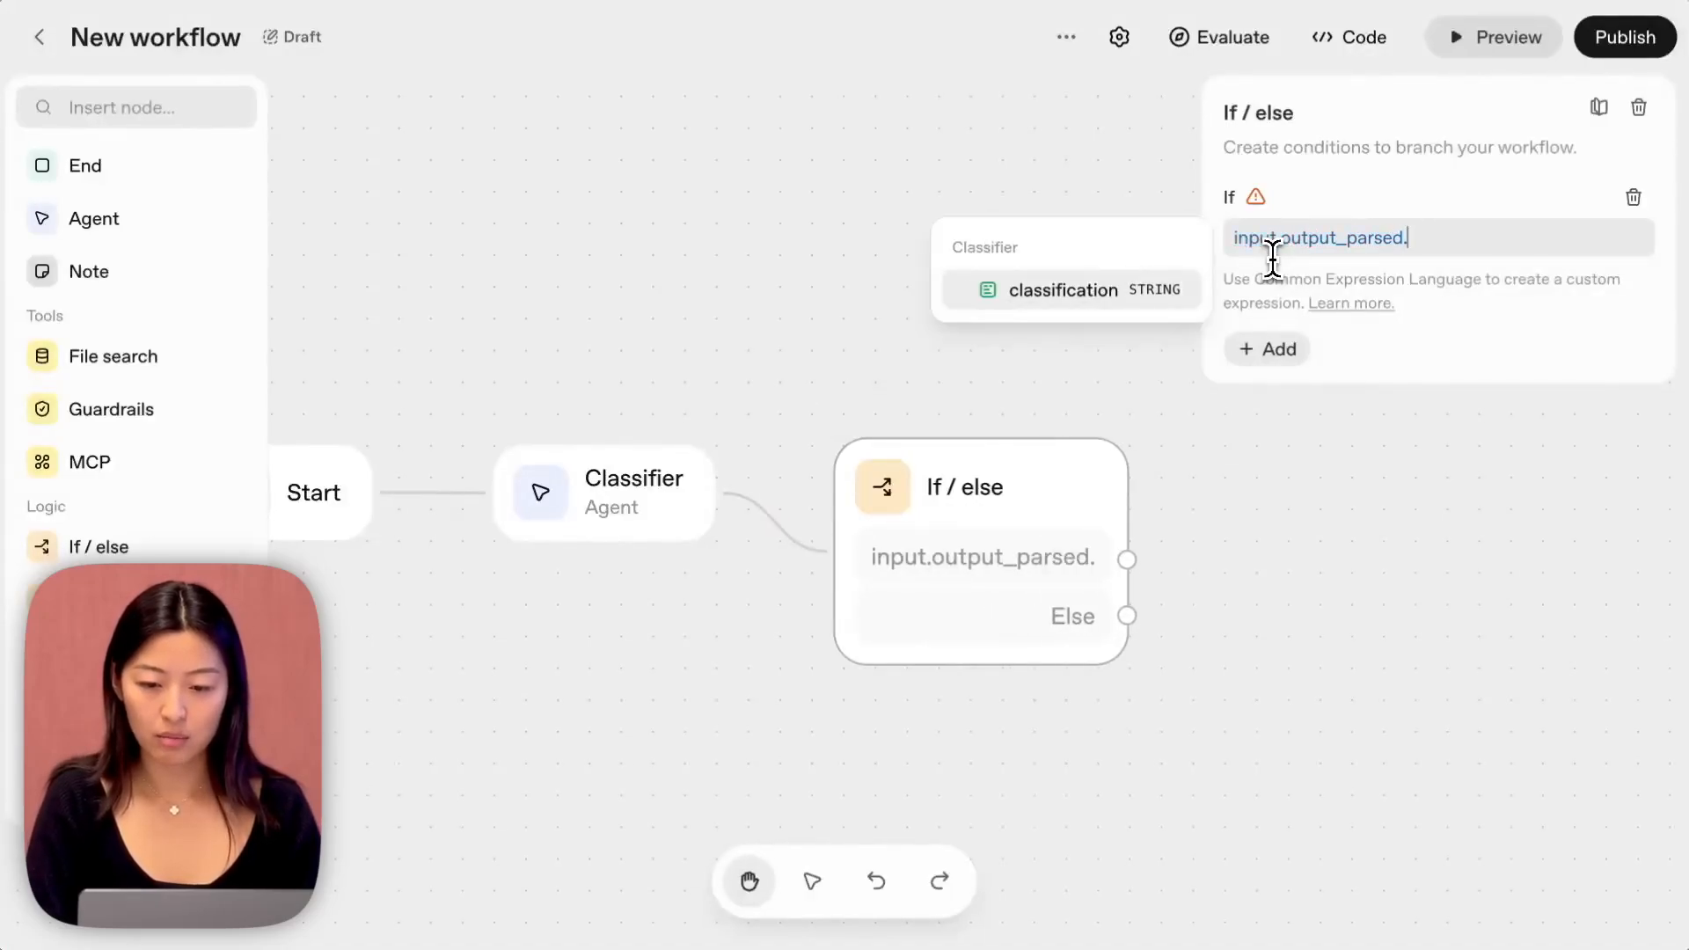
text(classification )
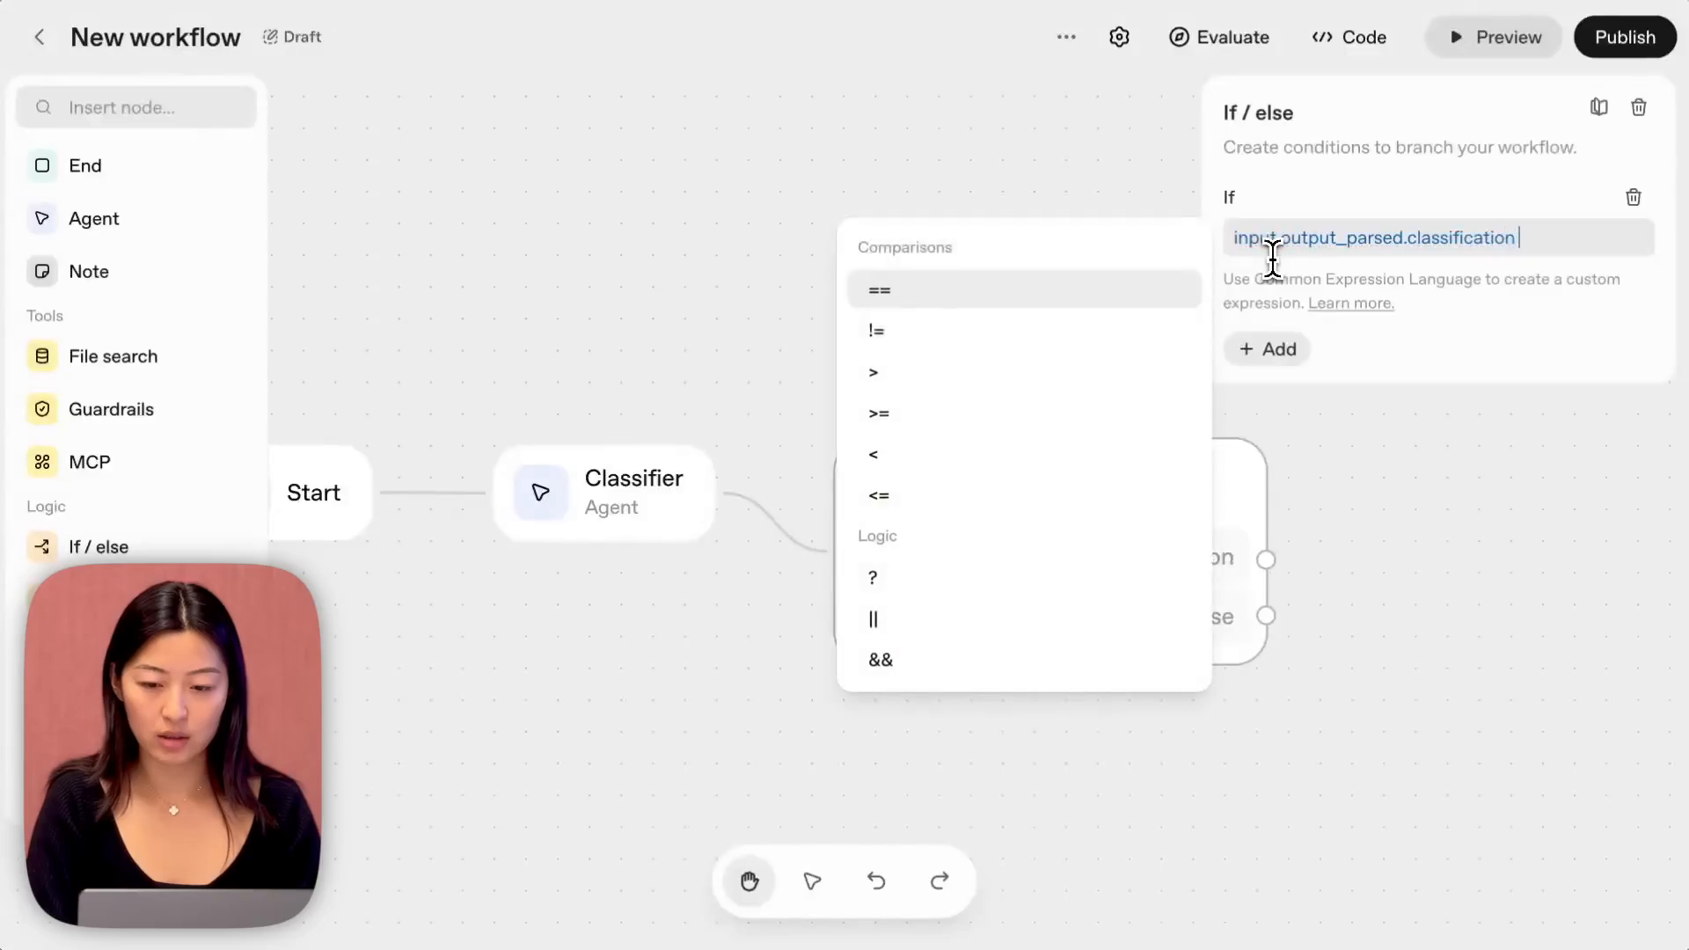
text(== "flight)
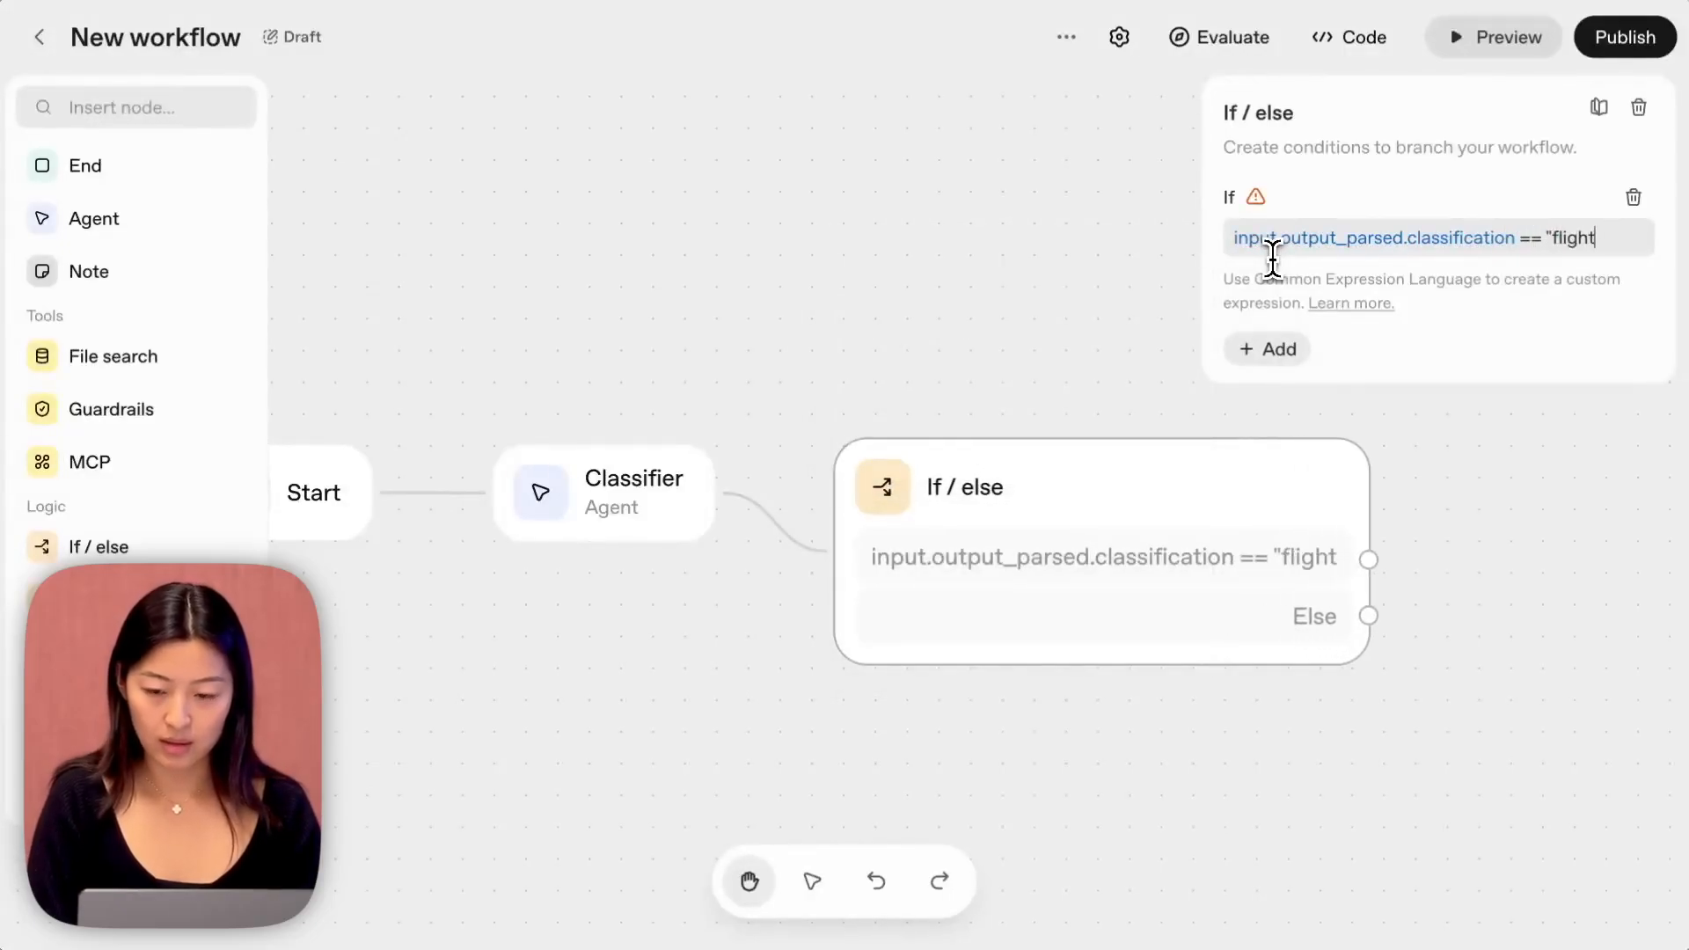
text(_info")
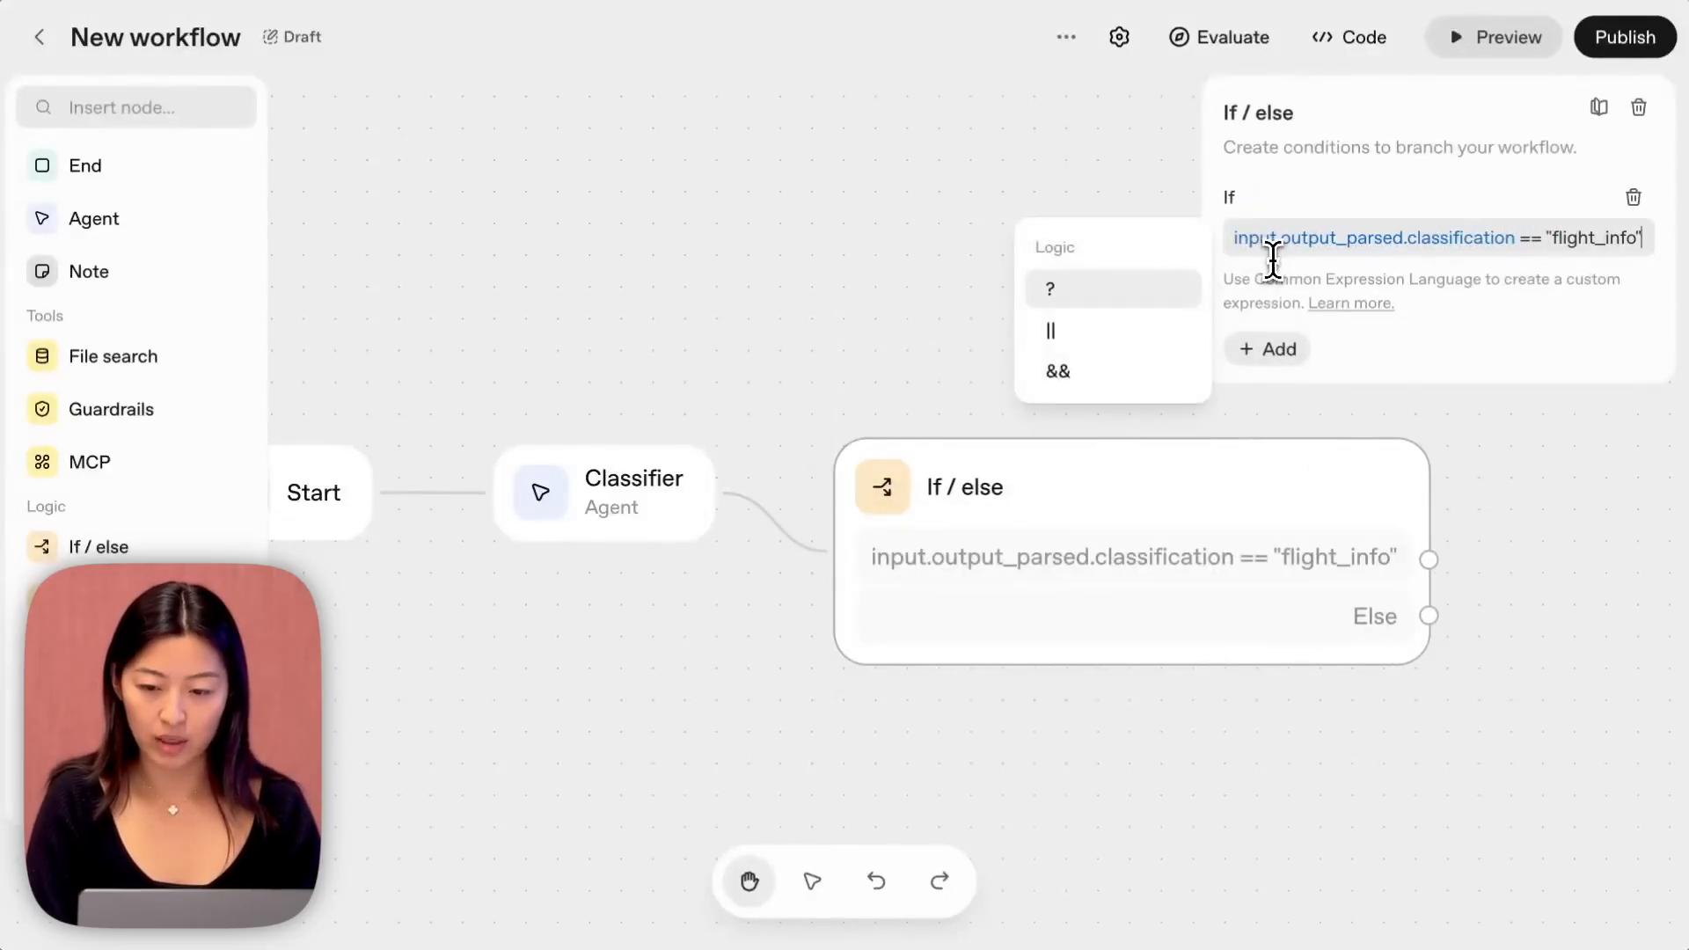
click(859, 179)
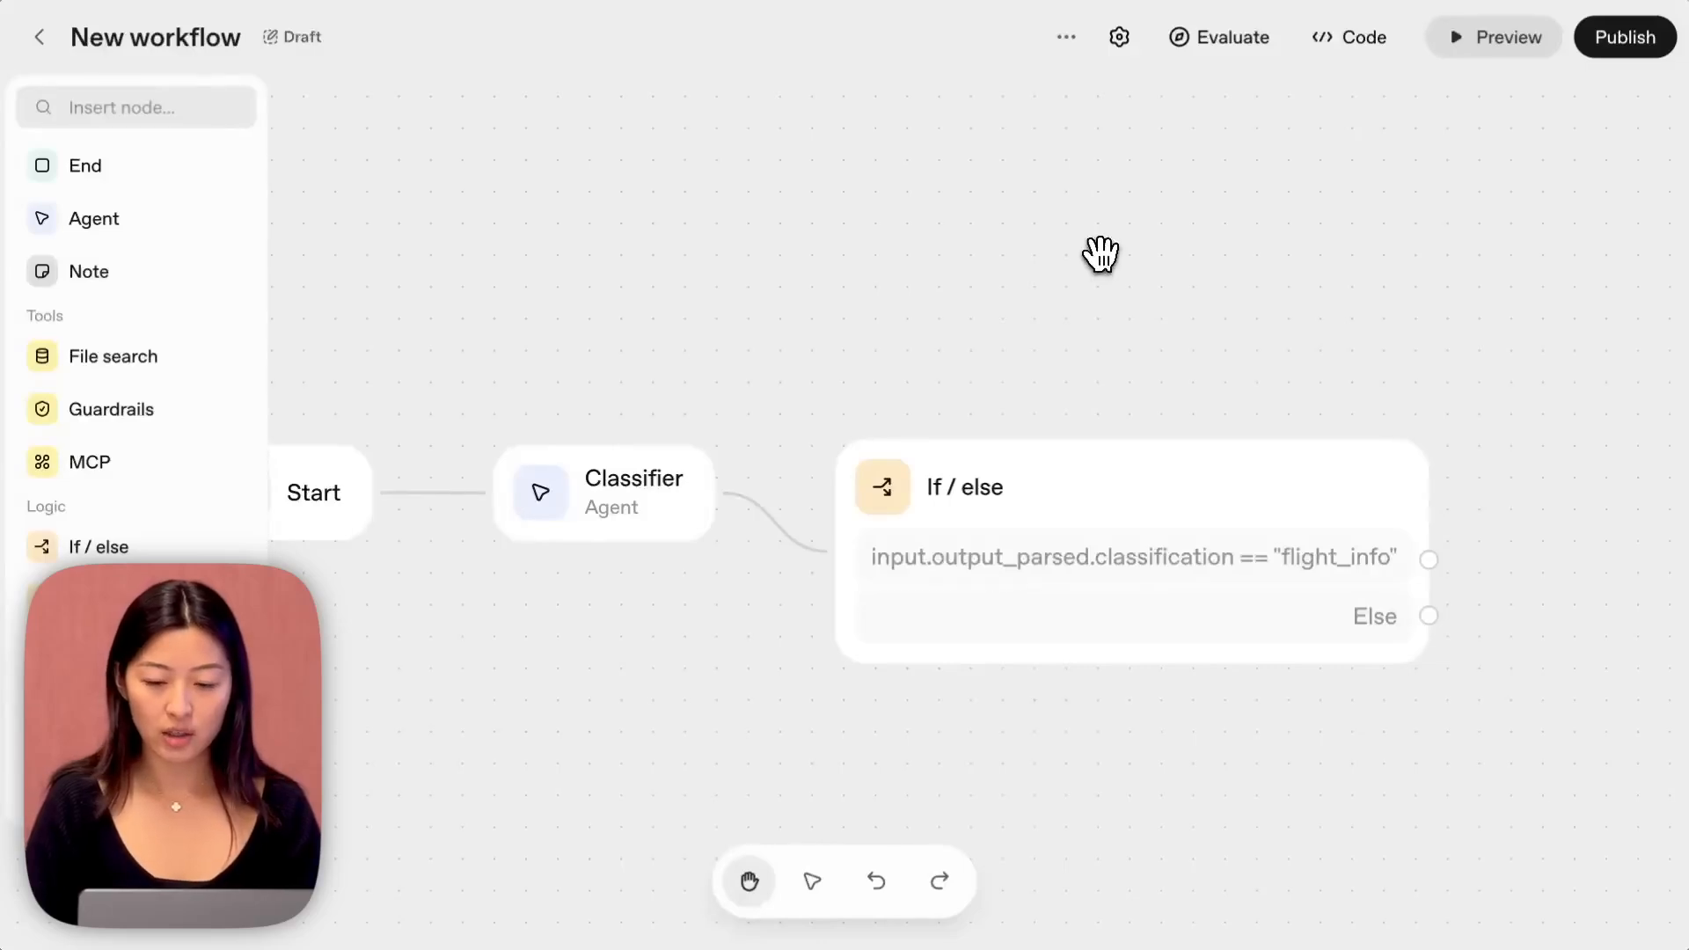
Add an agent node on the flight_info branch of the If / else node and name it Flight Agent.
scroll(1210, 260, right, 2)
drag(1165, 257, 930, 241)
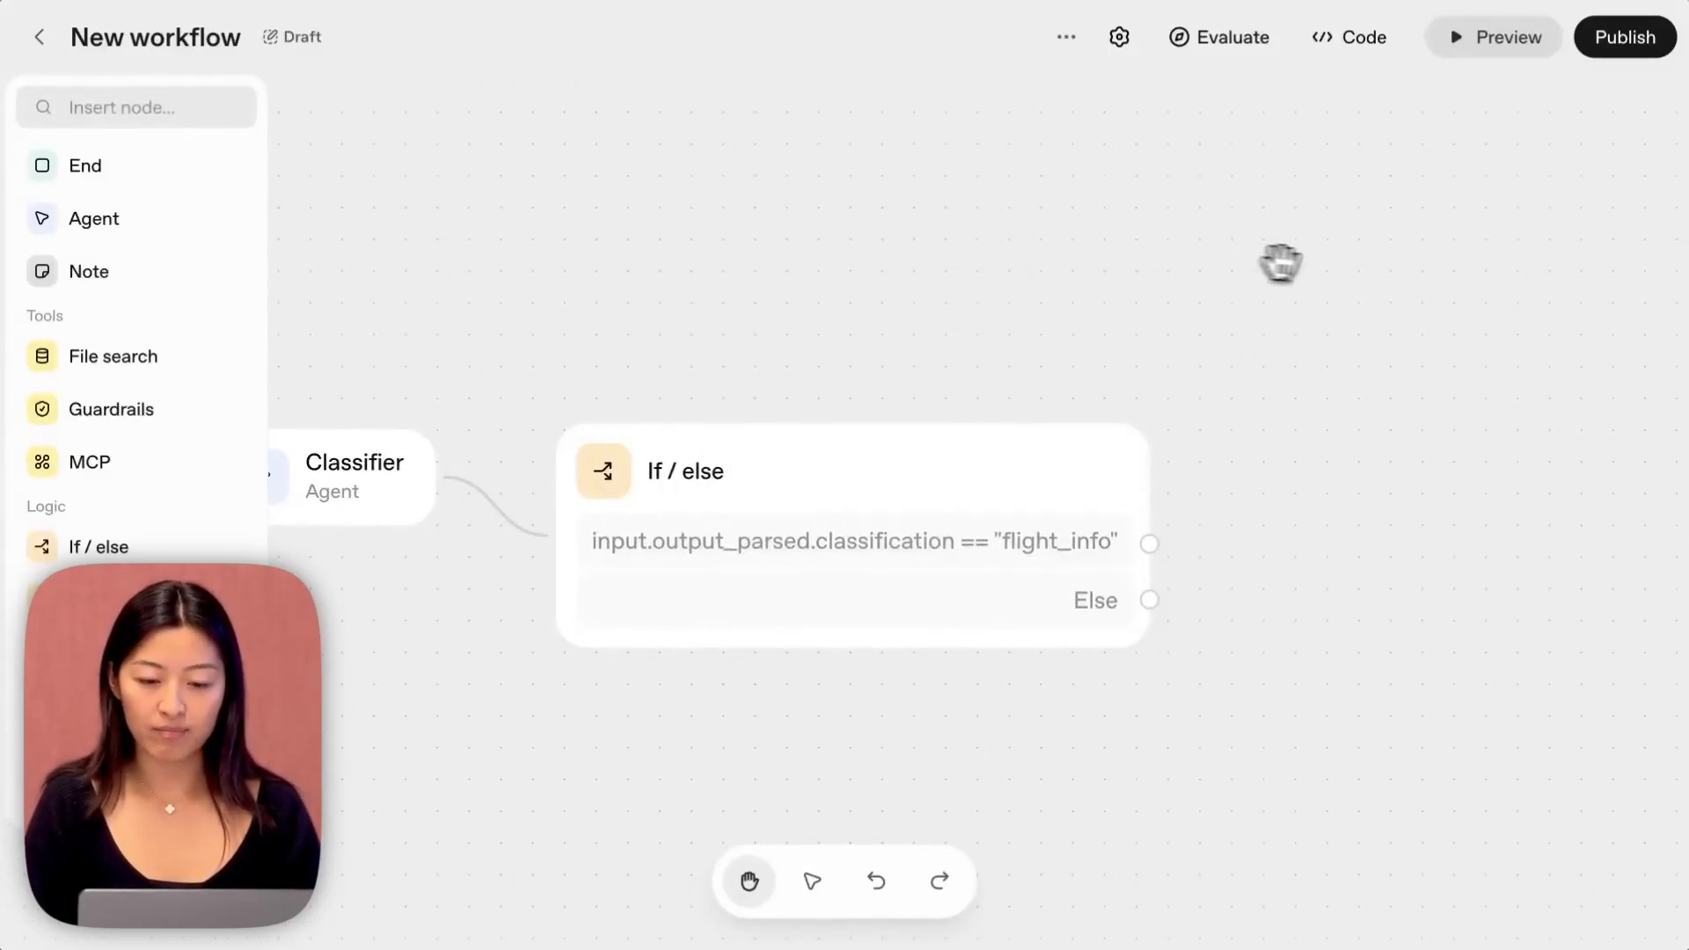
drag(1281, 264, 1041, 282)
drag(685, 691, 938, 299)
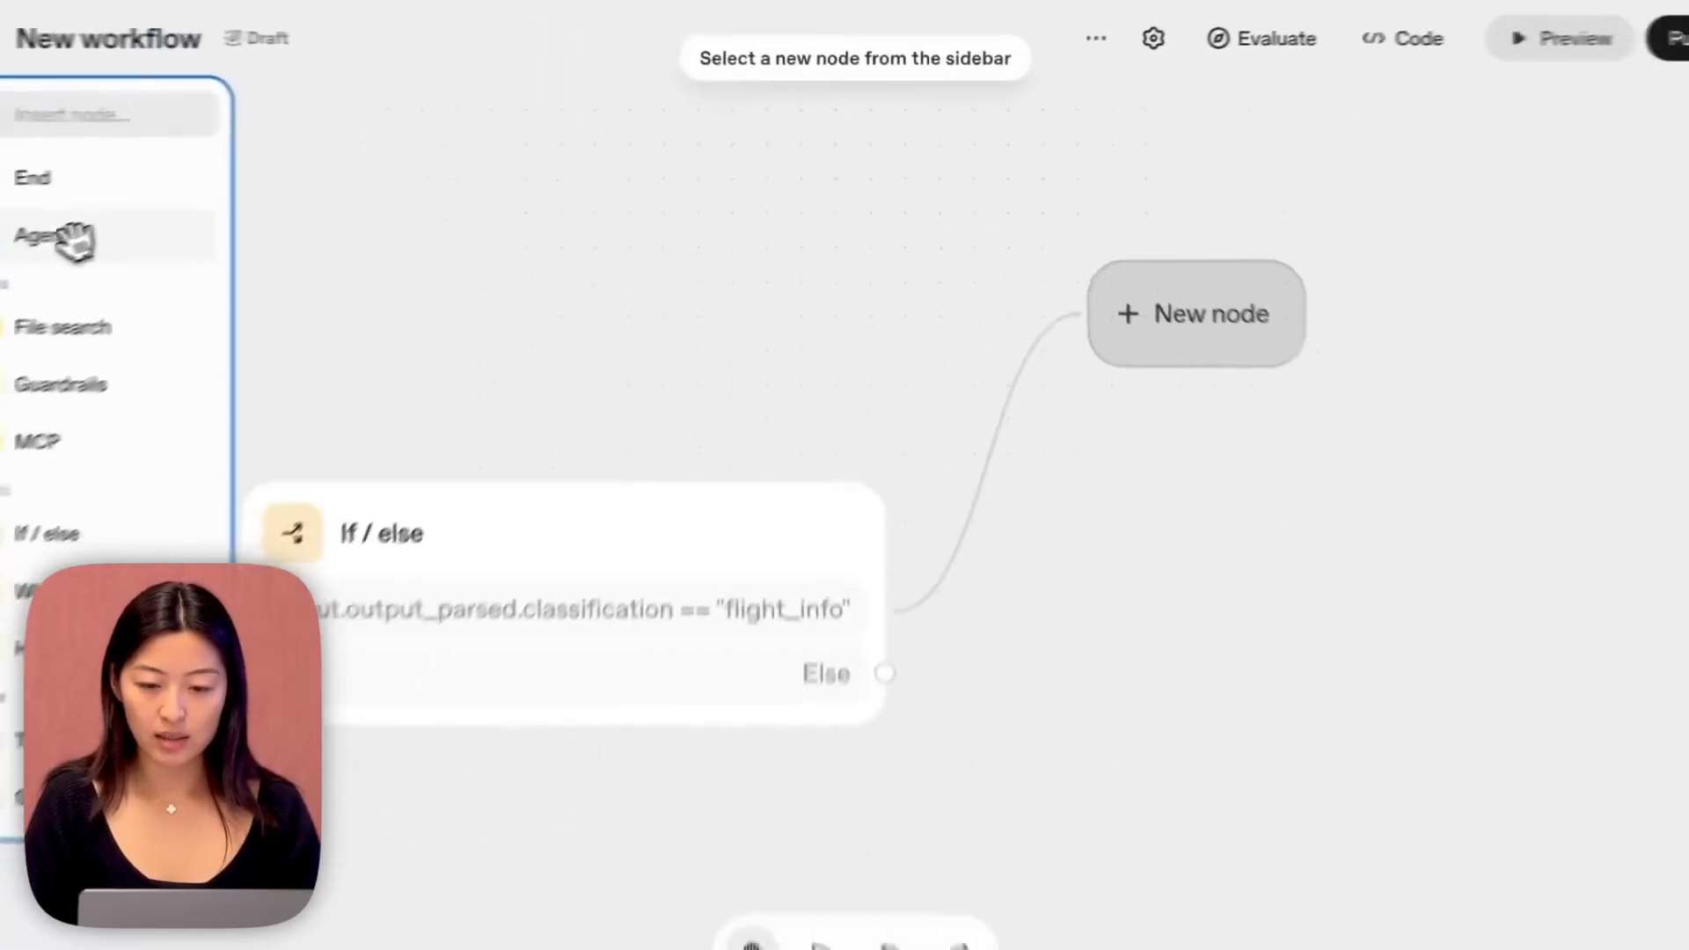
click(79, 224)
click(1325, 204)
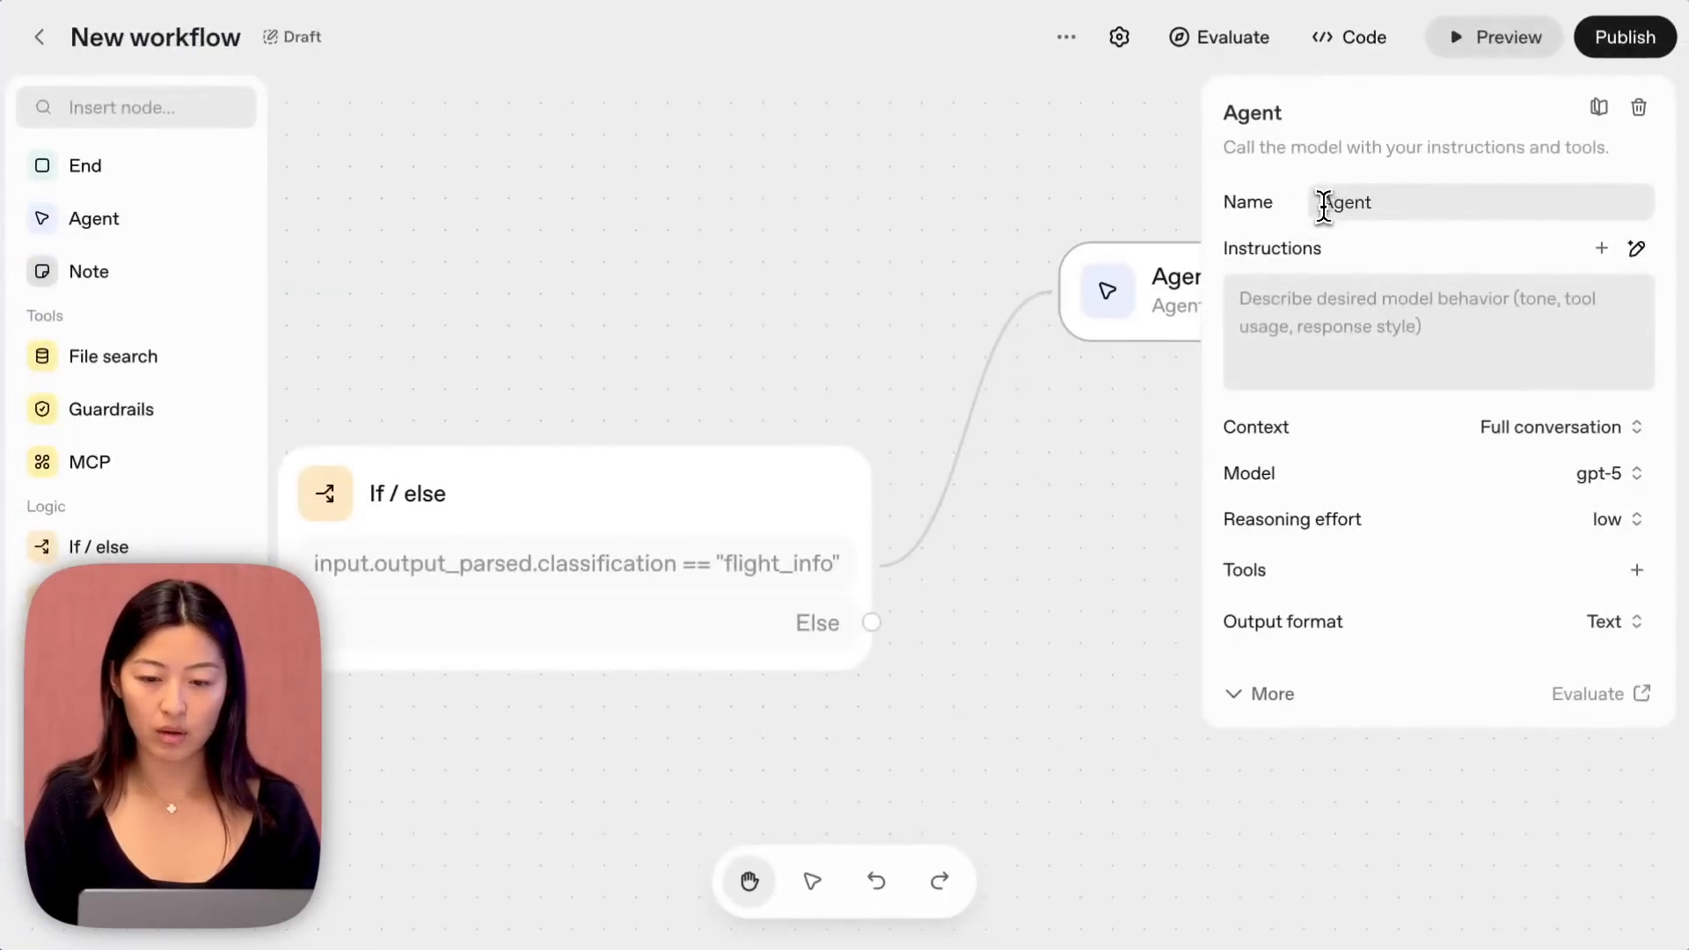
text(Flight)
Set the Flight Agent's instructions to "You are a travel assistant. Always recommend a specific flight to go to. Use airport codes".
click(1338, 324)
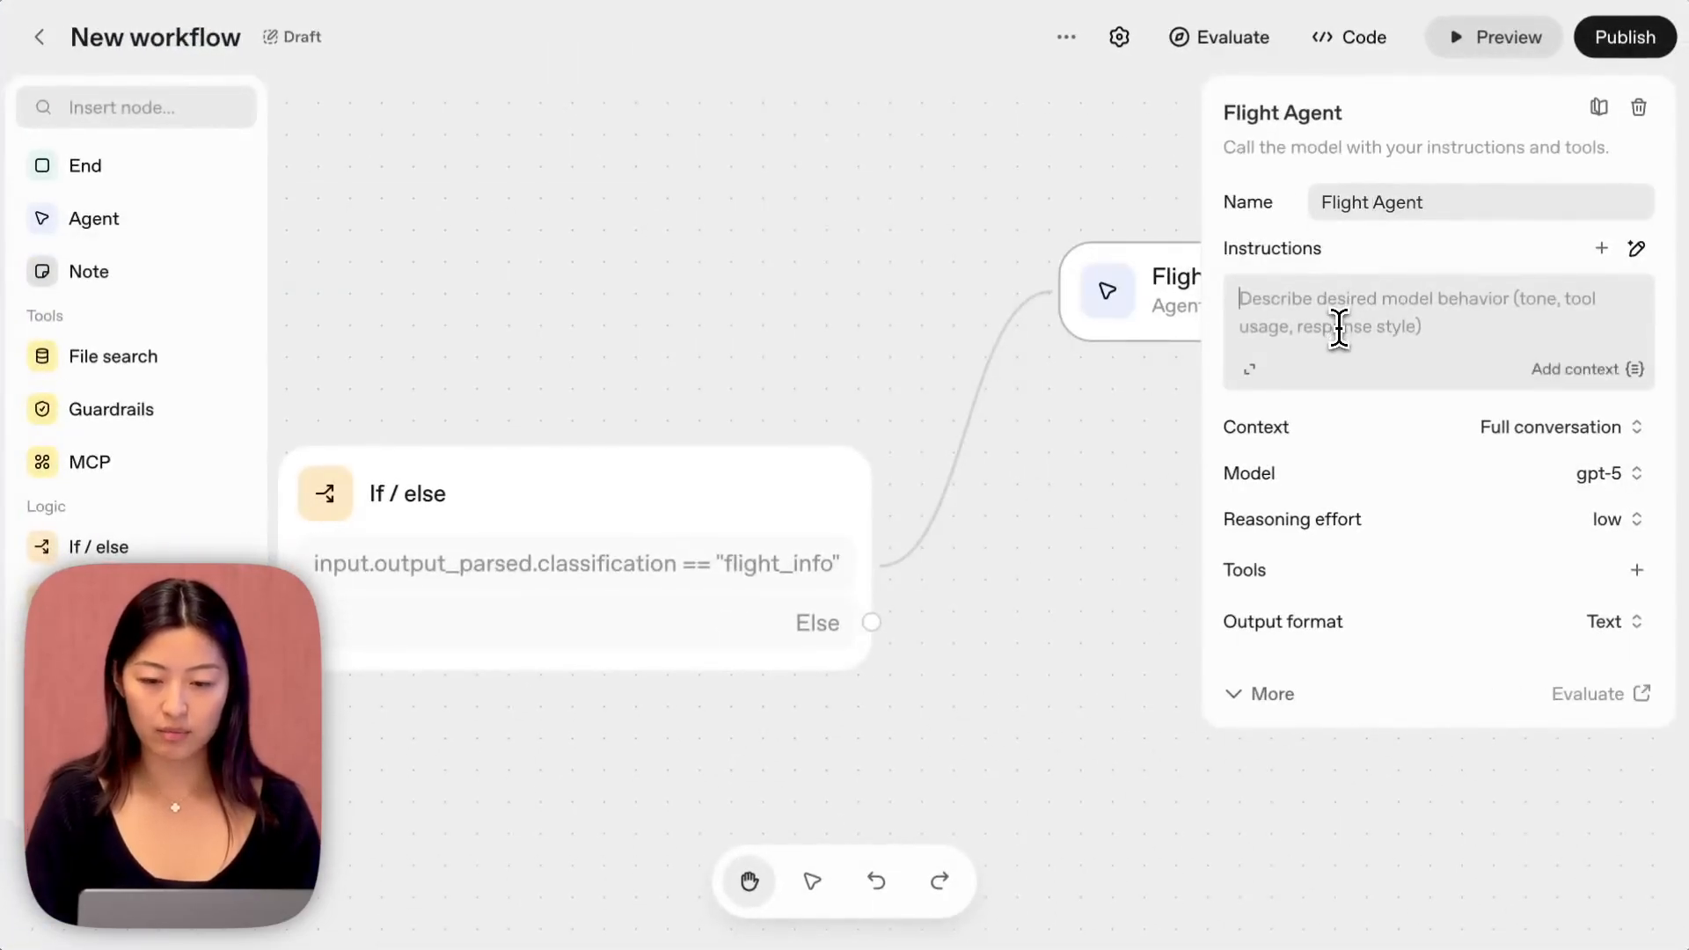
text(Y)
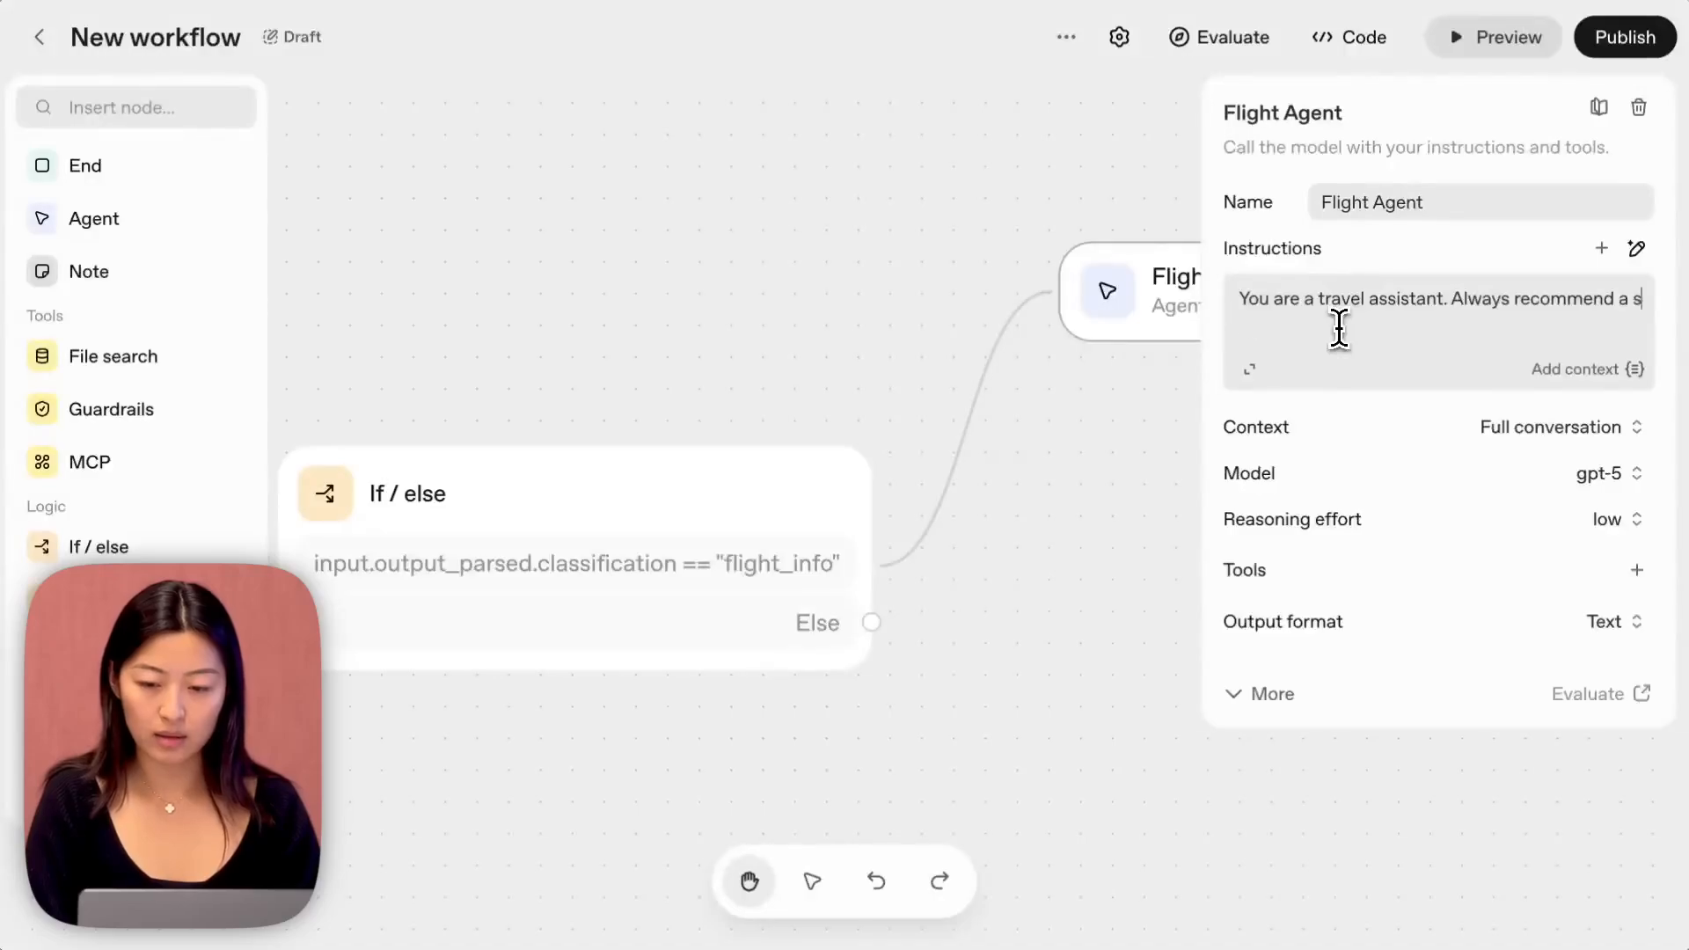
text(pecific flight to go to. Use airport codes)
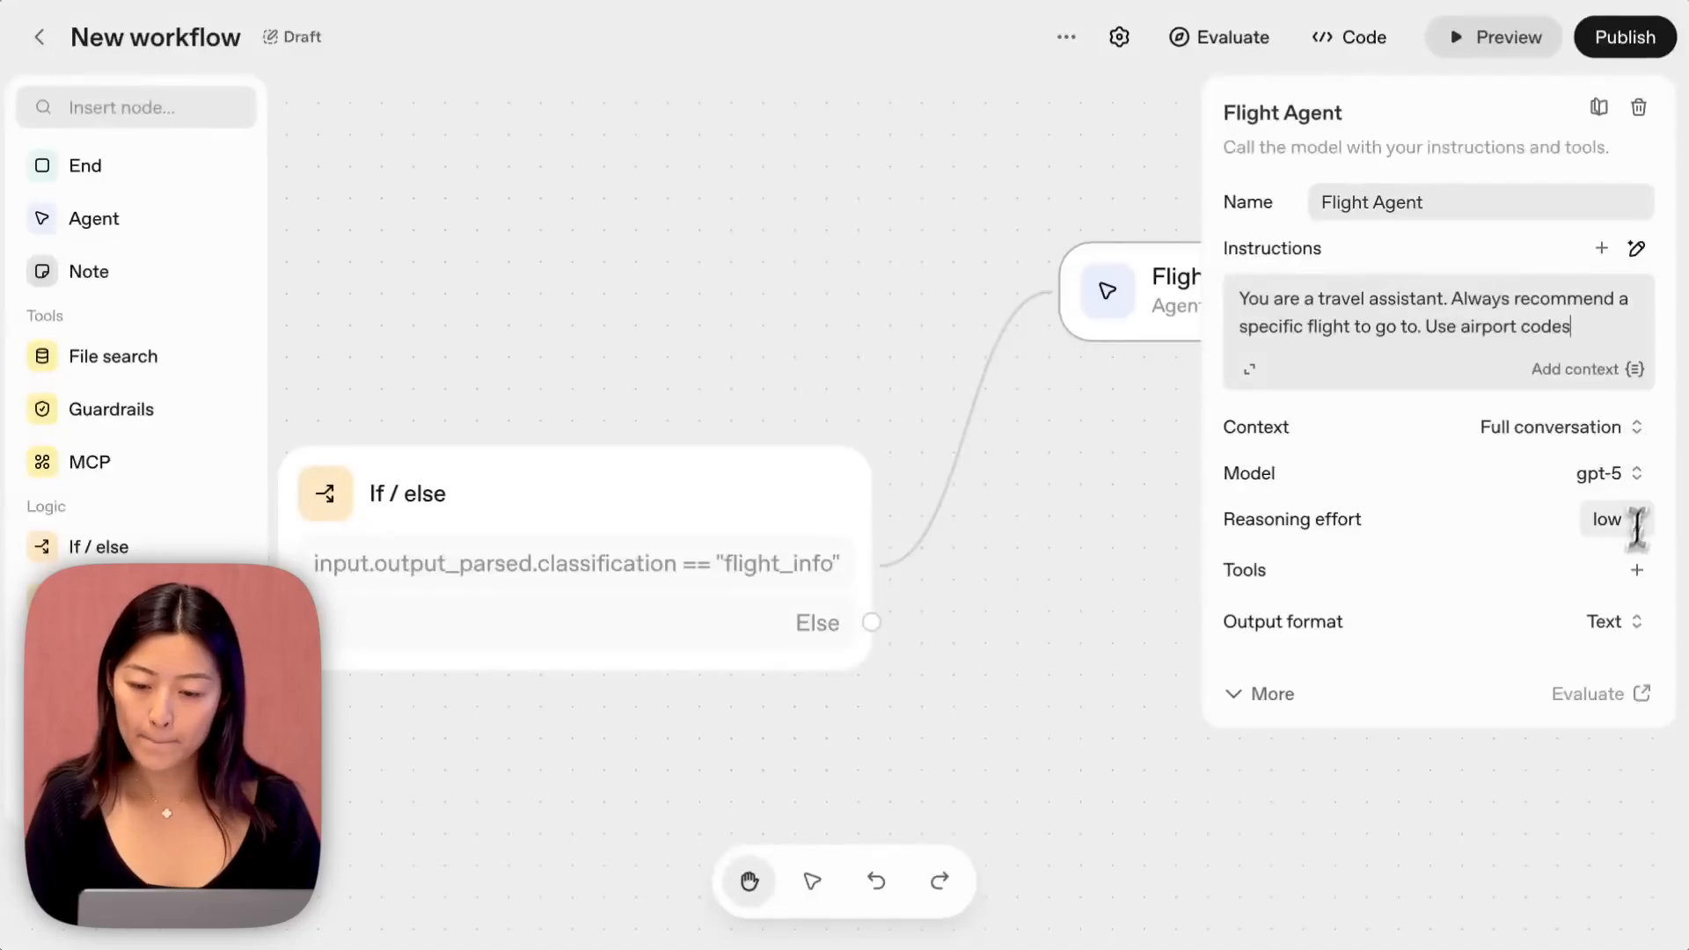
Give the Flight Agent the Web Search tool with its default settings.
click(1636, 572)
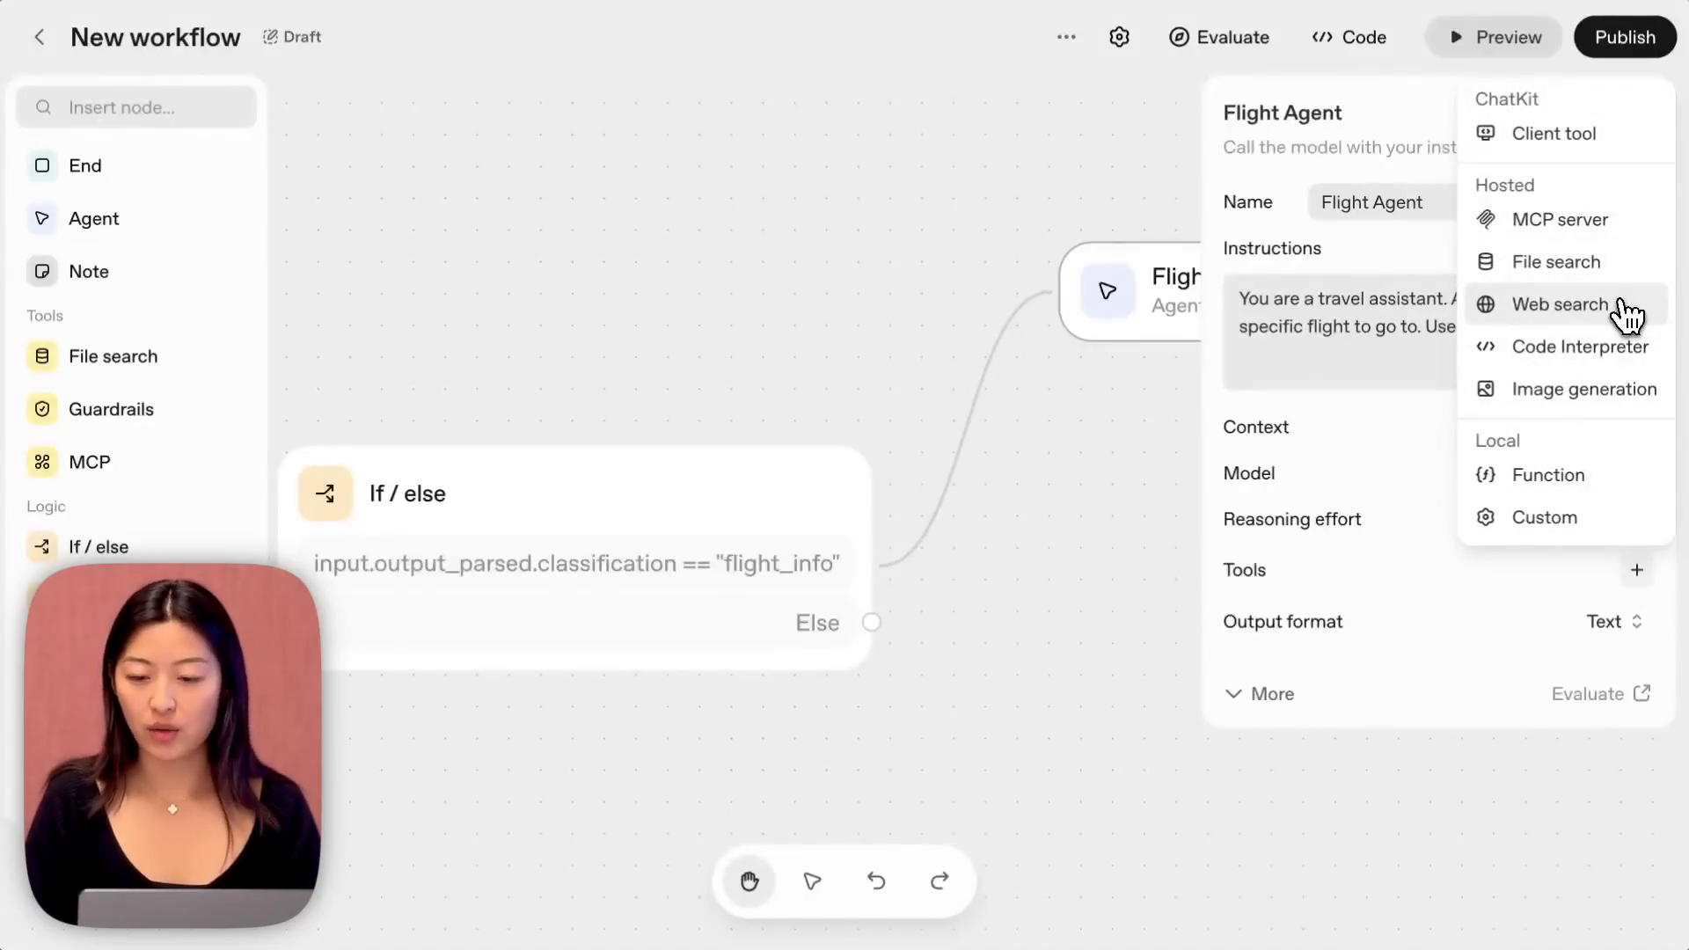
click(1627, 313)
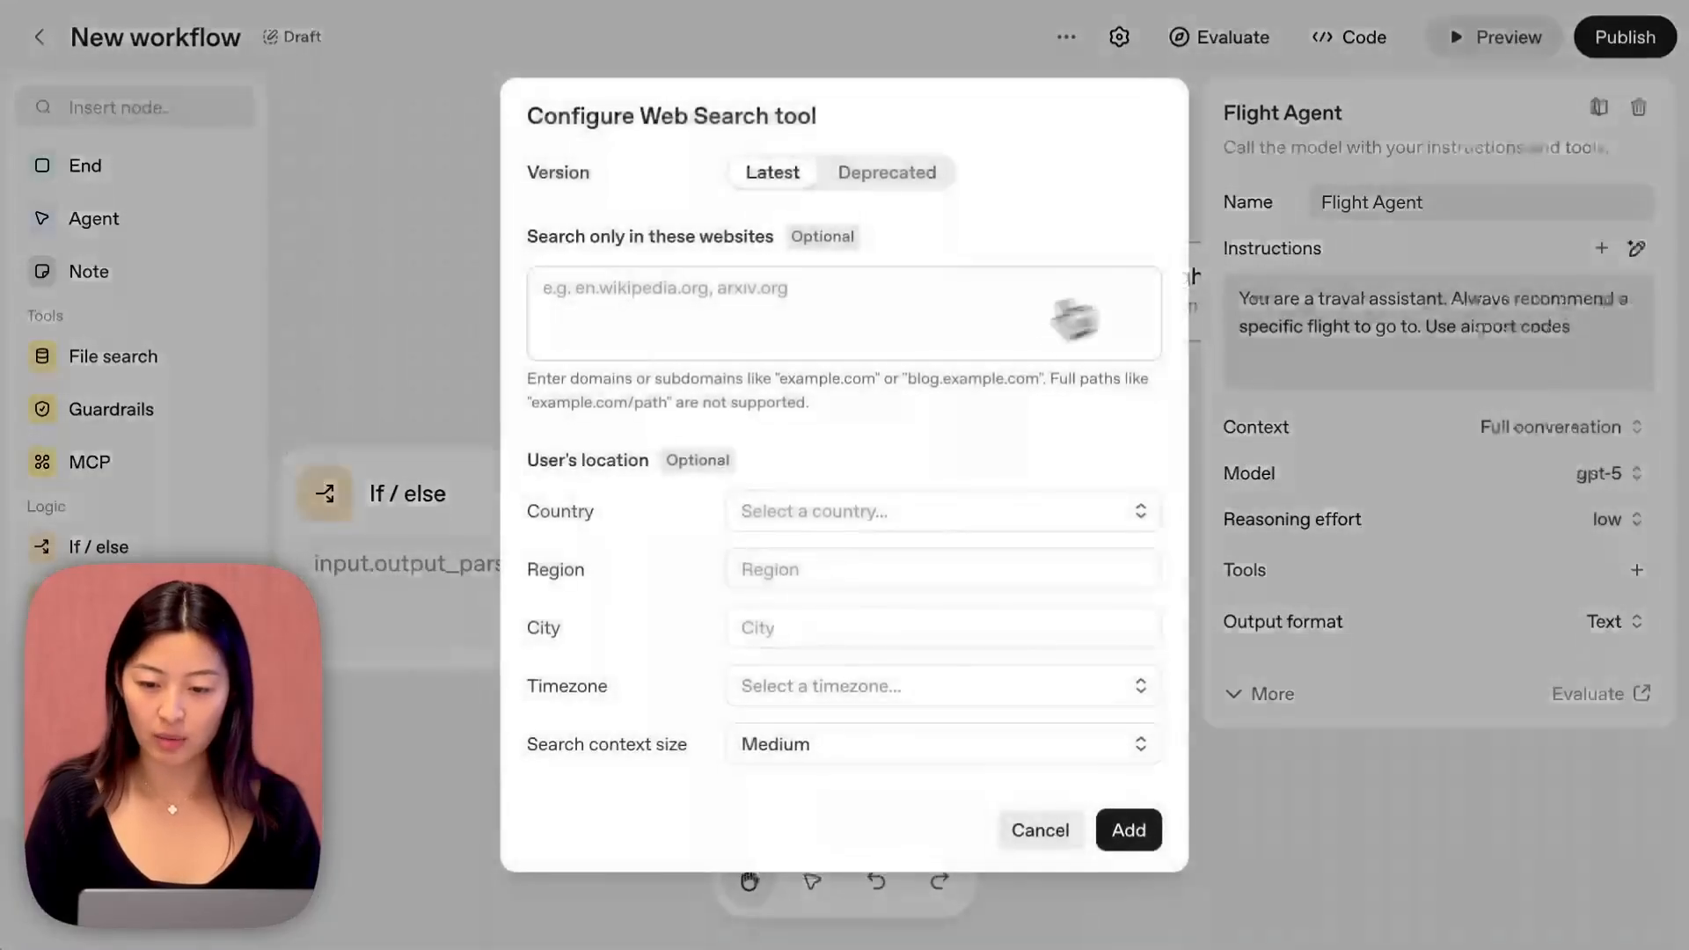
click(1136, 832)
Add an agent node on the Else branch of the If / else node and name it Itinerary Agent.
drag(1082, 746, 797, 543)
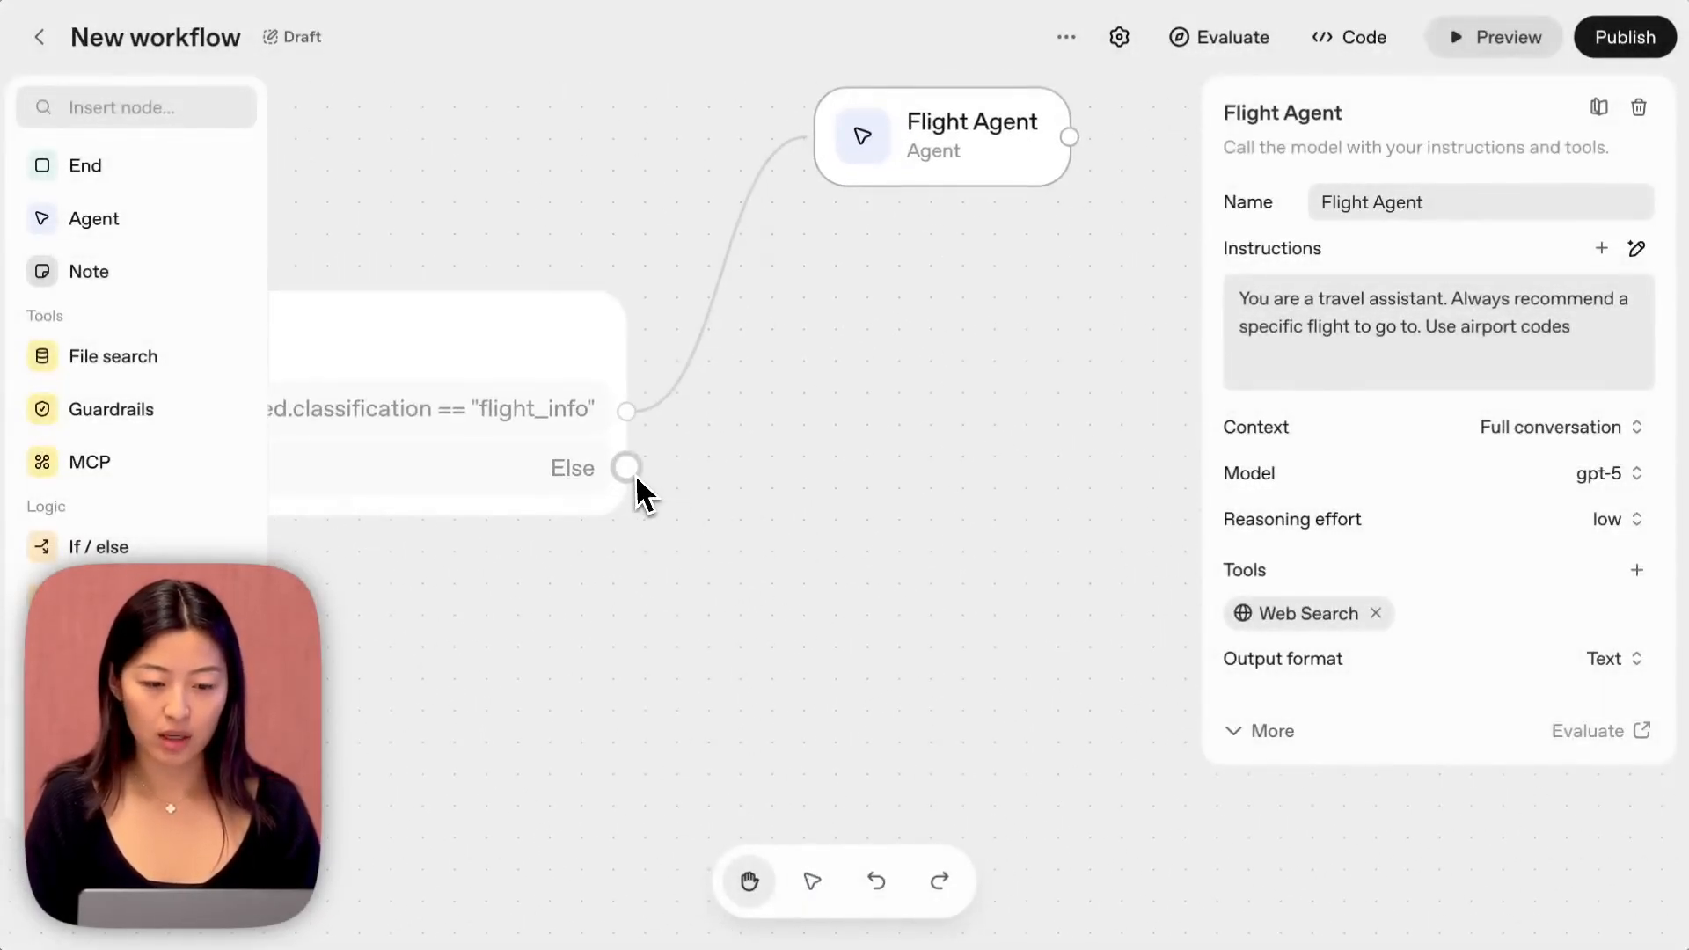
drag(626, 467, 864, 653)
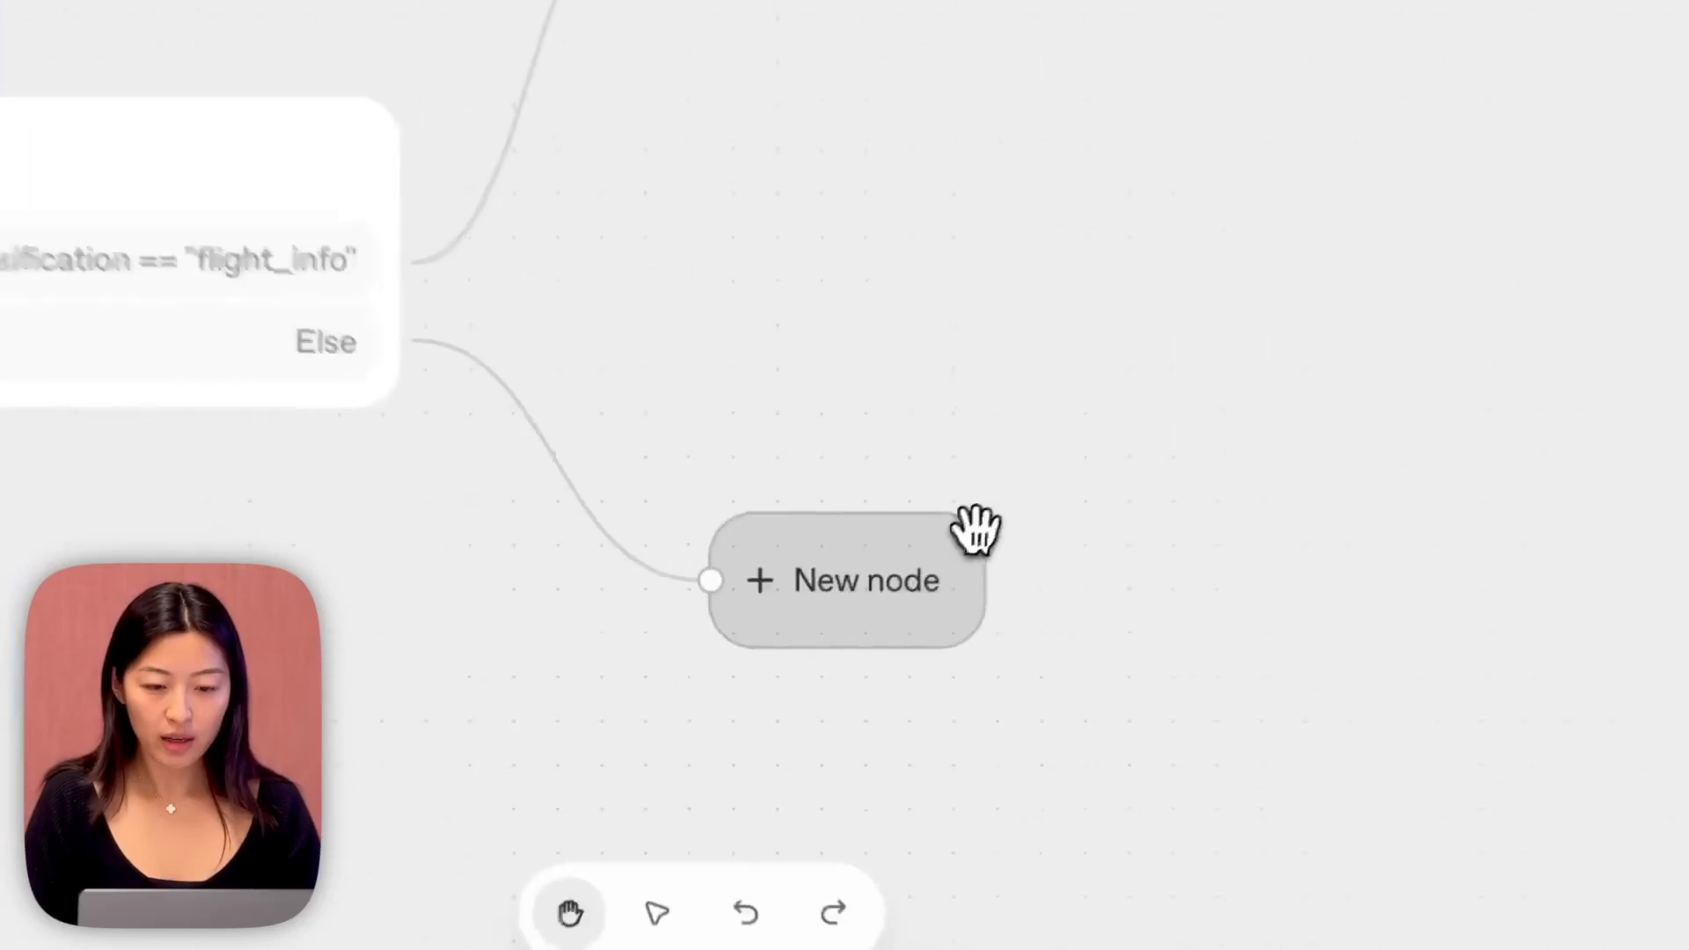
click(110, 220)
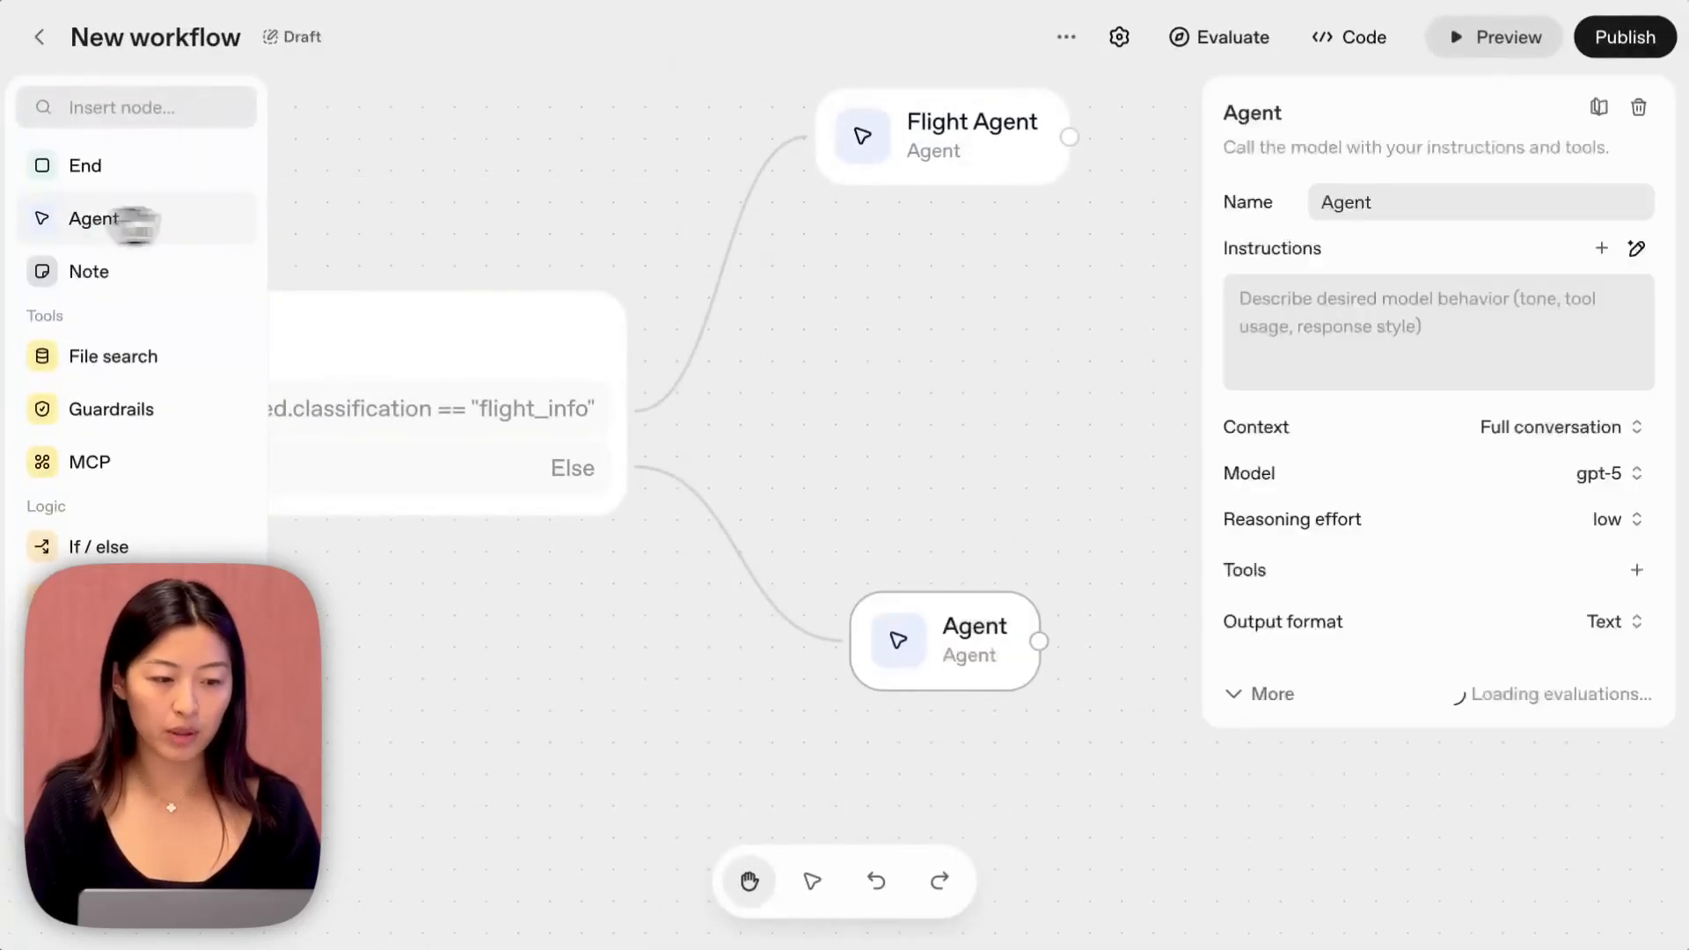
click(1321, 204)
text(I)
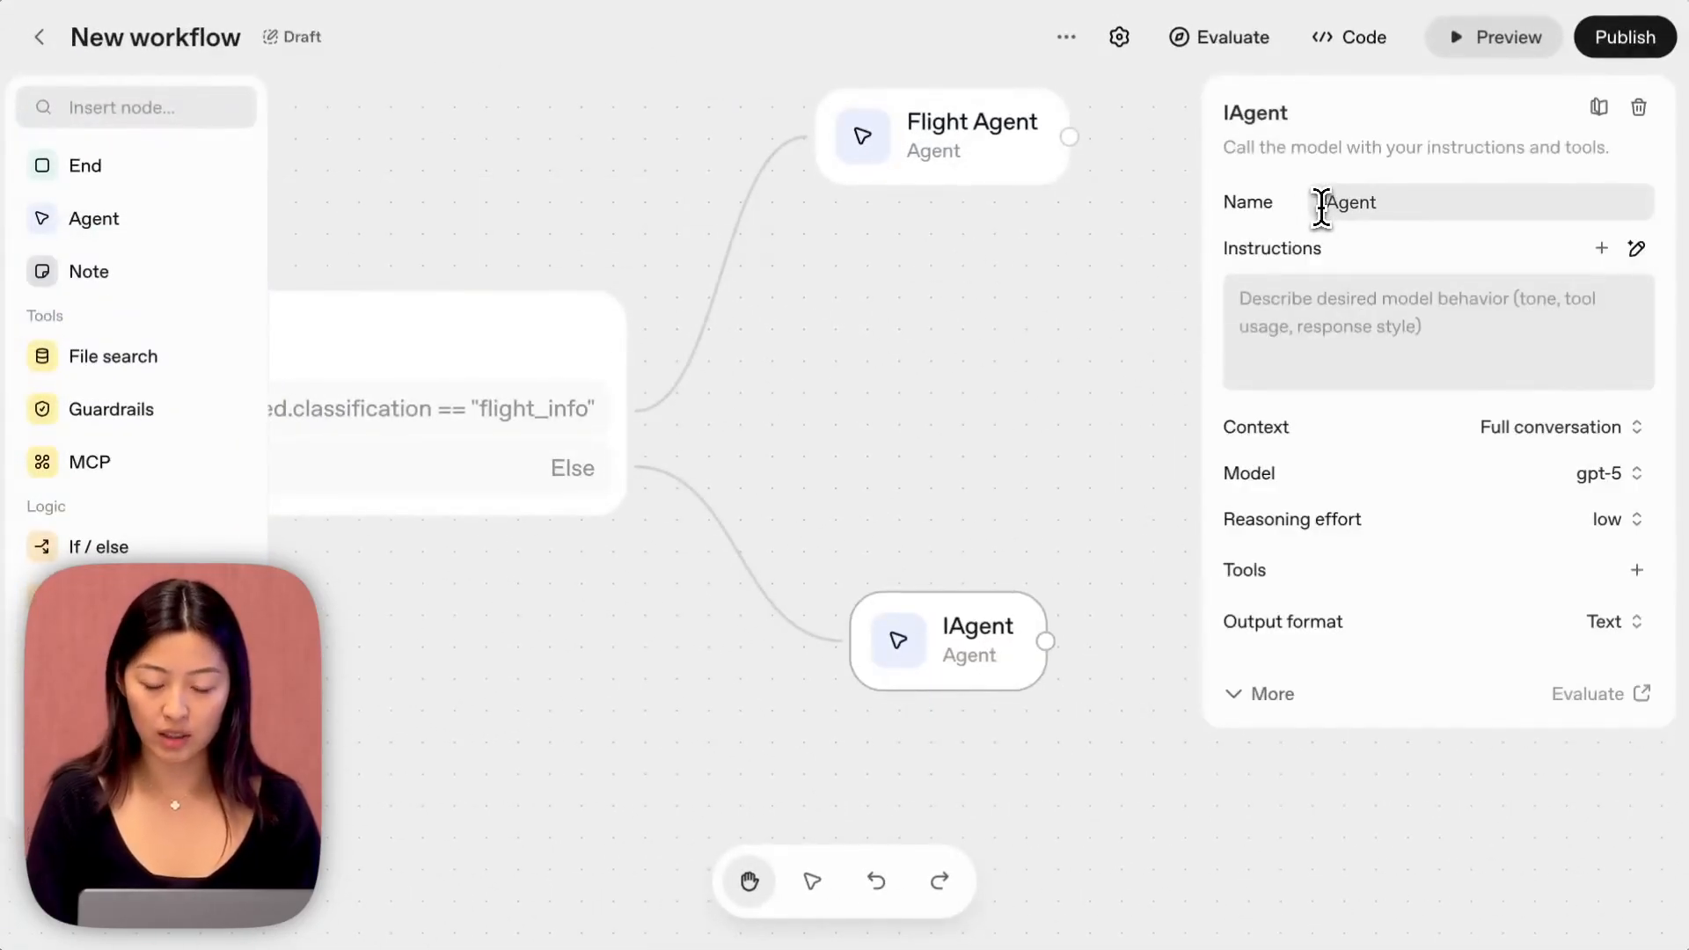
text(tinerary)
Set the Itinerary Agent's instructions to "You are a travel assistant, so build a concise itinerary.".
click(1326, 298)
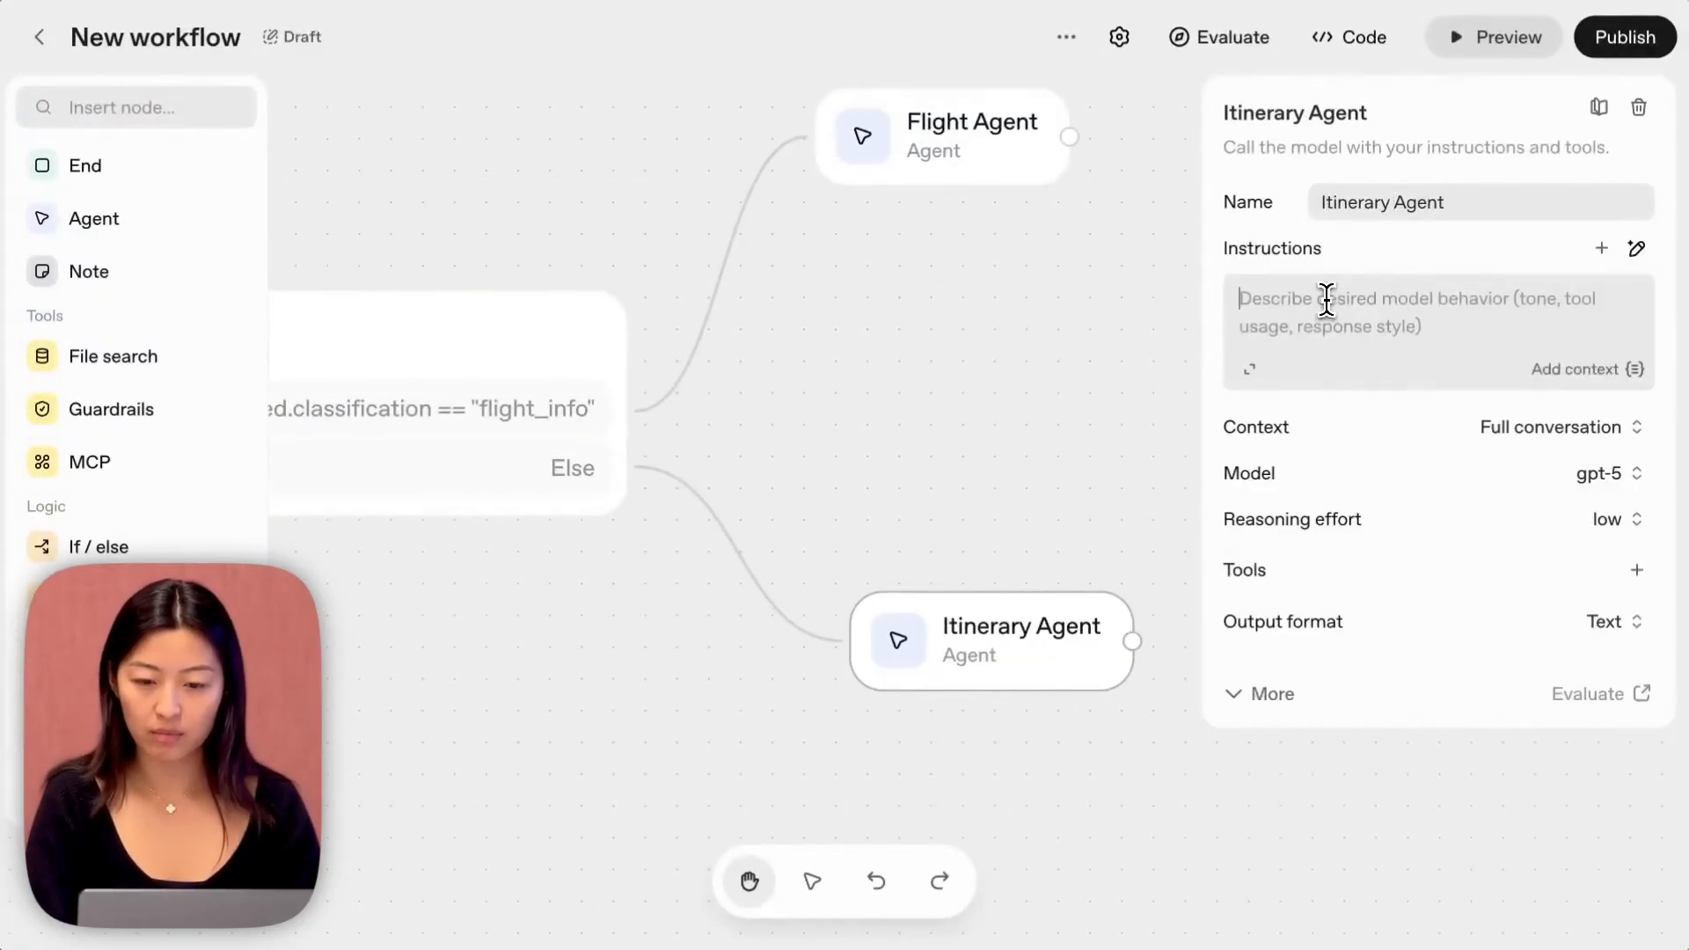
text(YU)
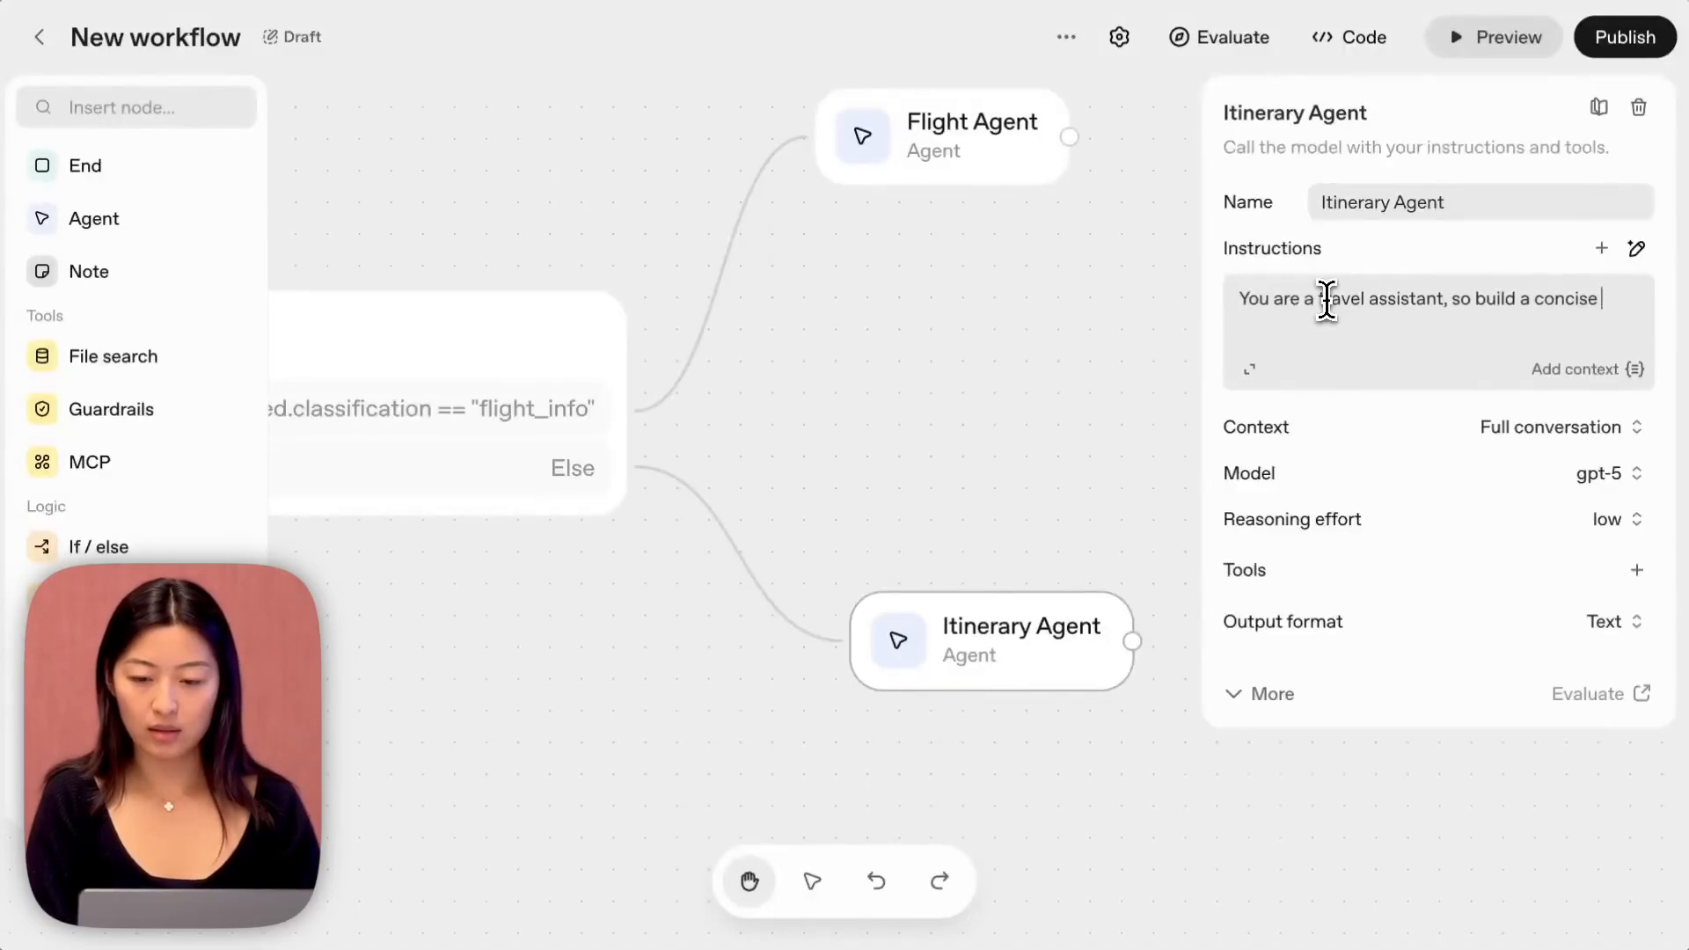
text(erary.)
scroll(1126, 347, left, 5)
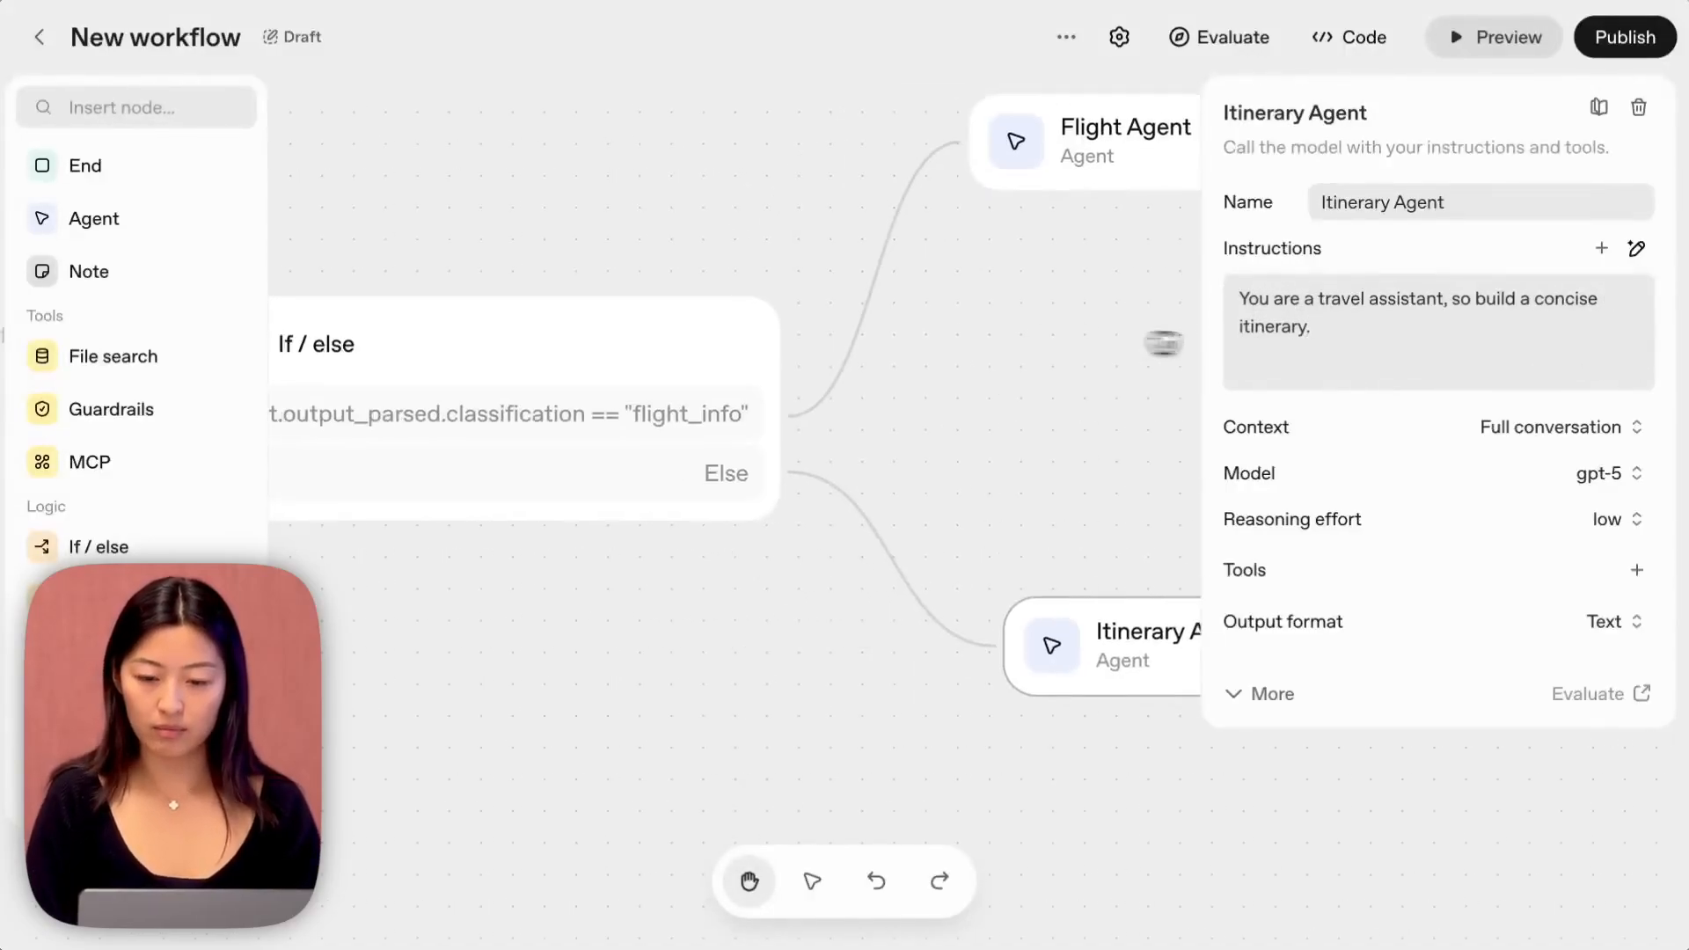
drag(1104, 379, 950, 381)
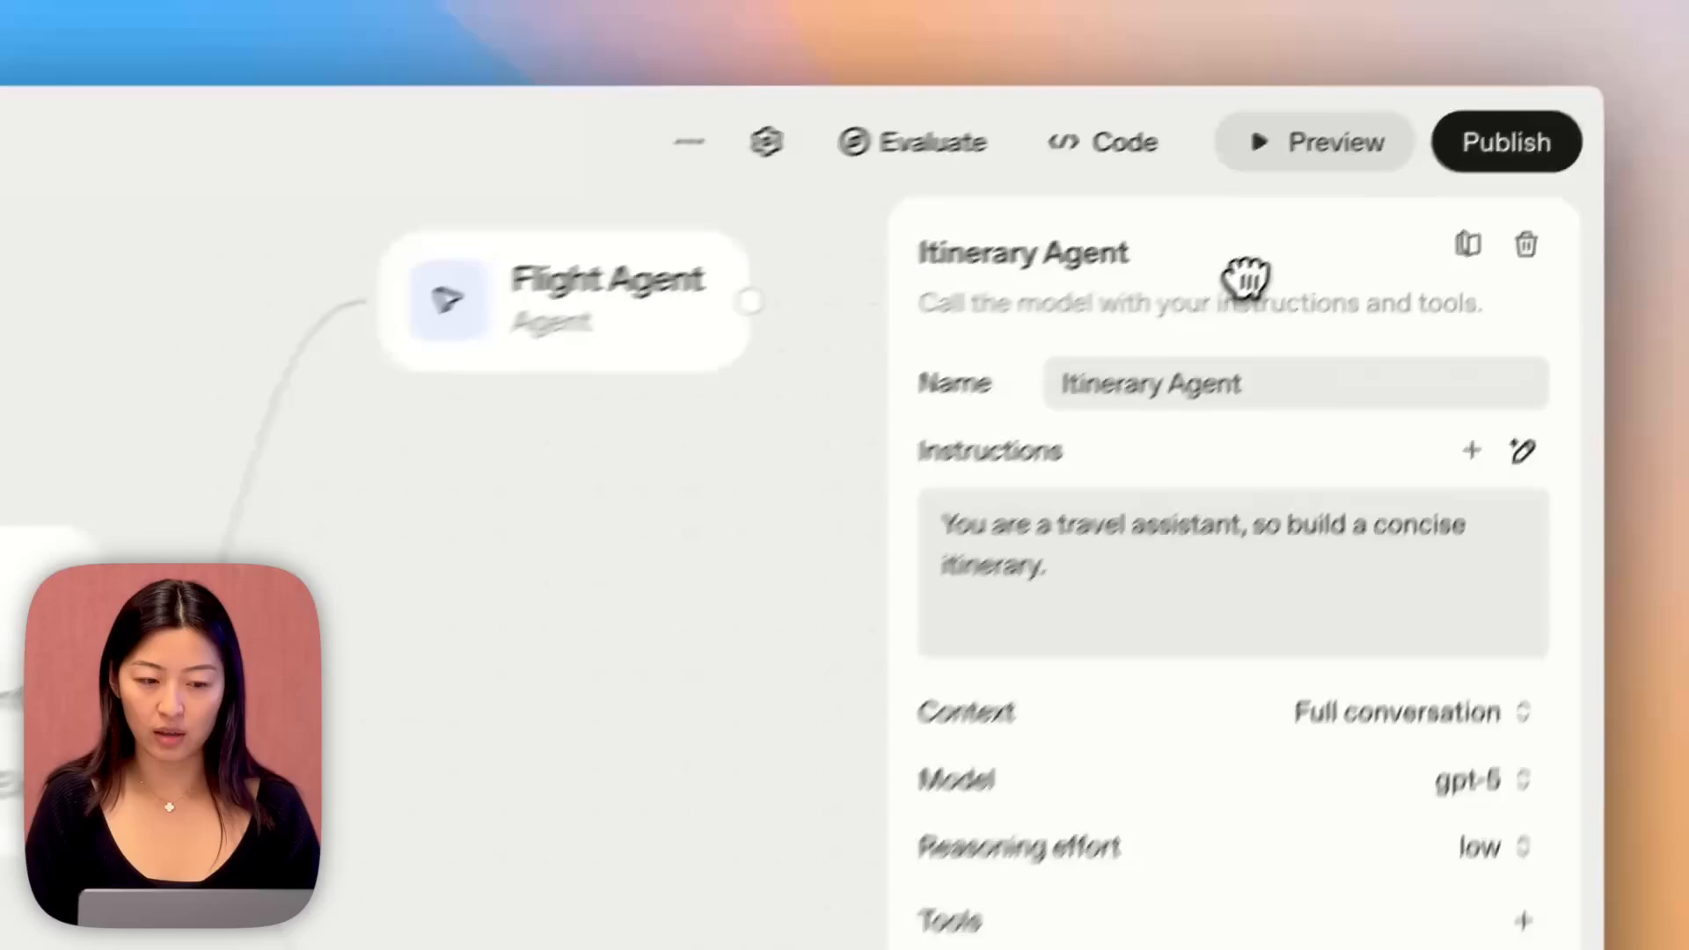
Test the workflow in preview with the message "what should I do in a day in tokyo?", review the reply and close the preview.
click(1341, 143)
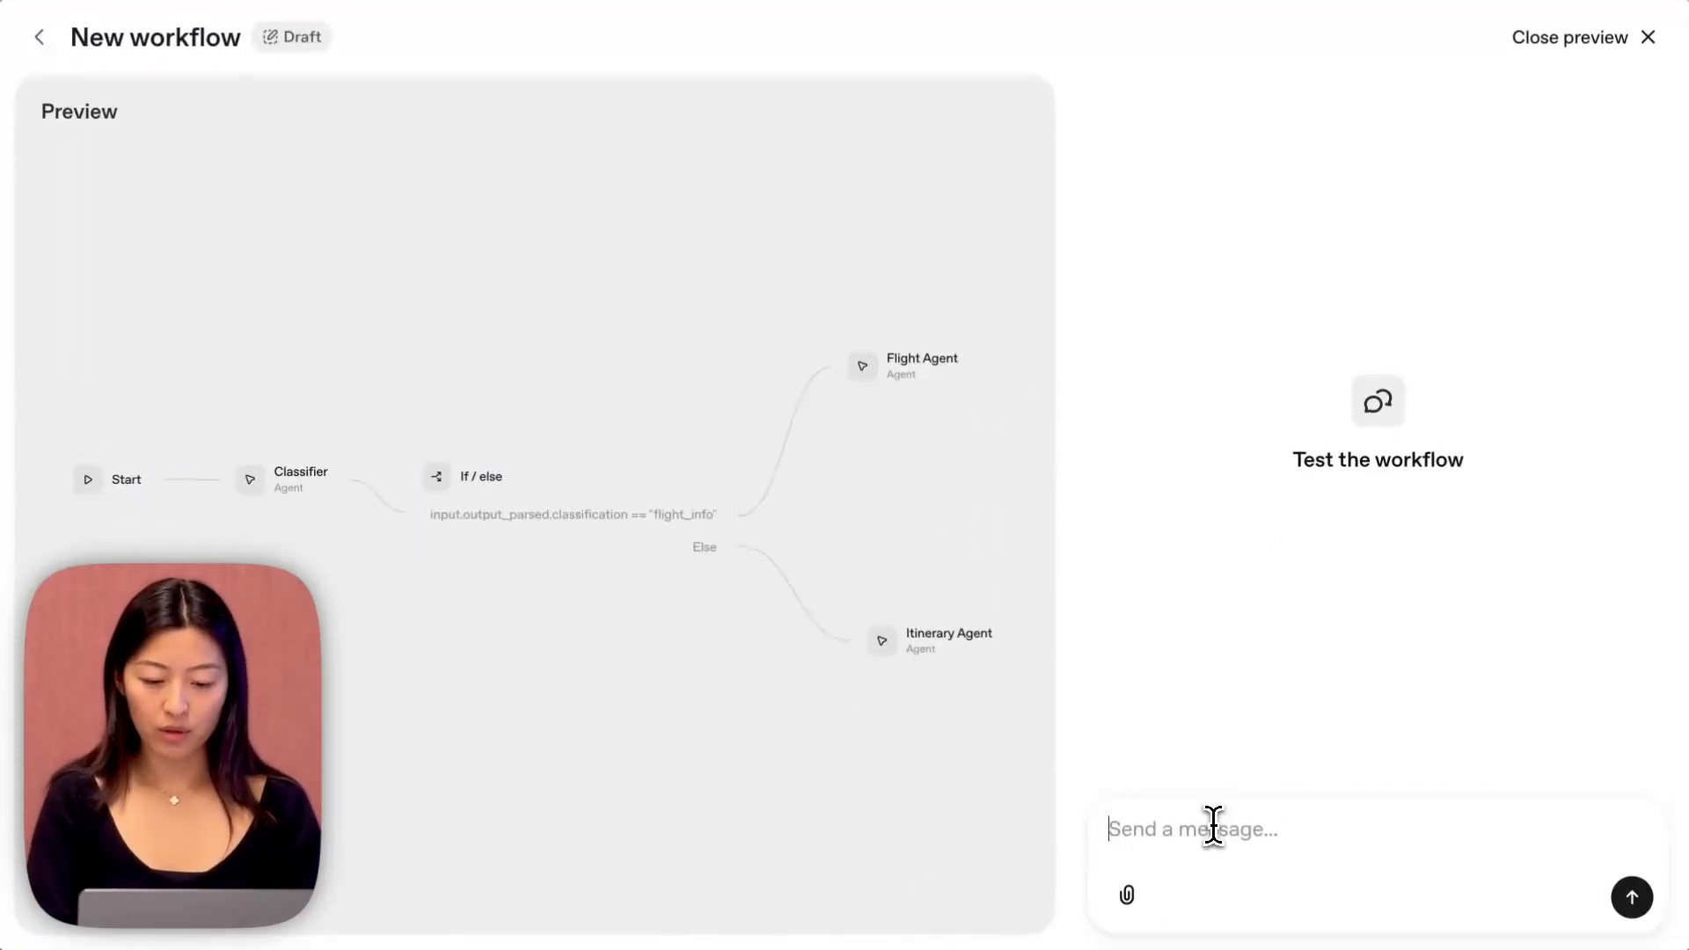
text(wh)
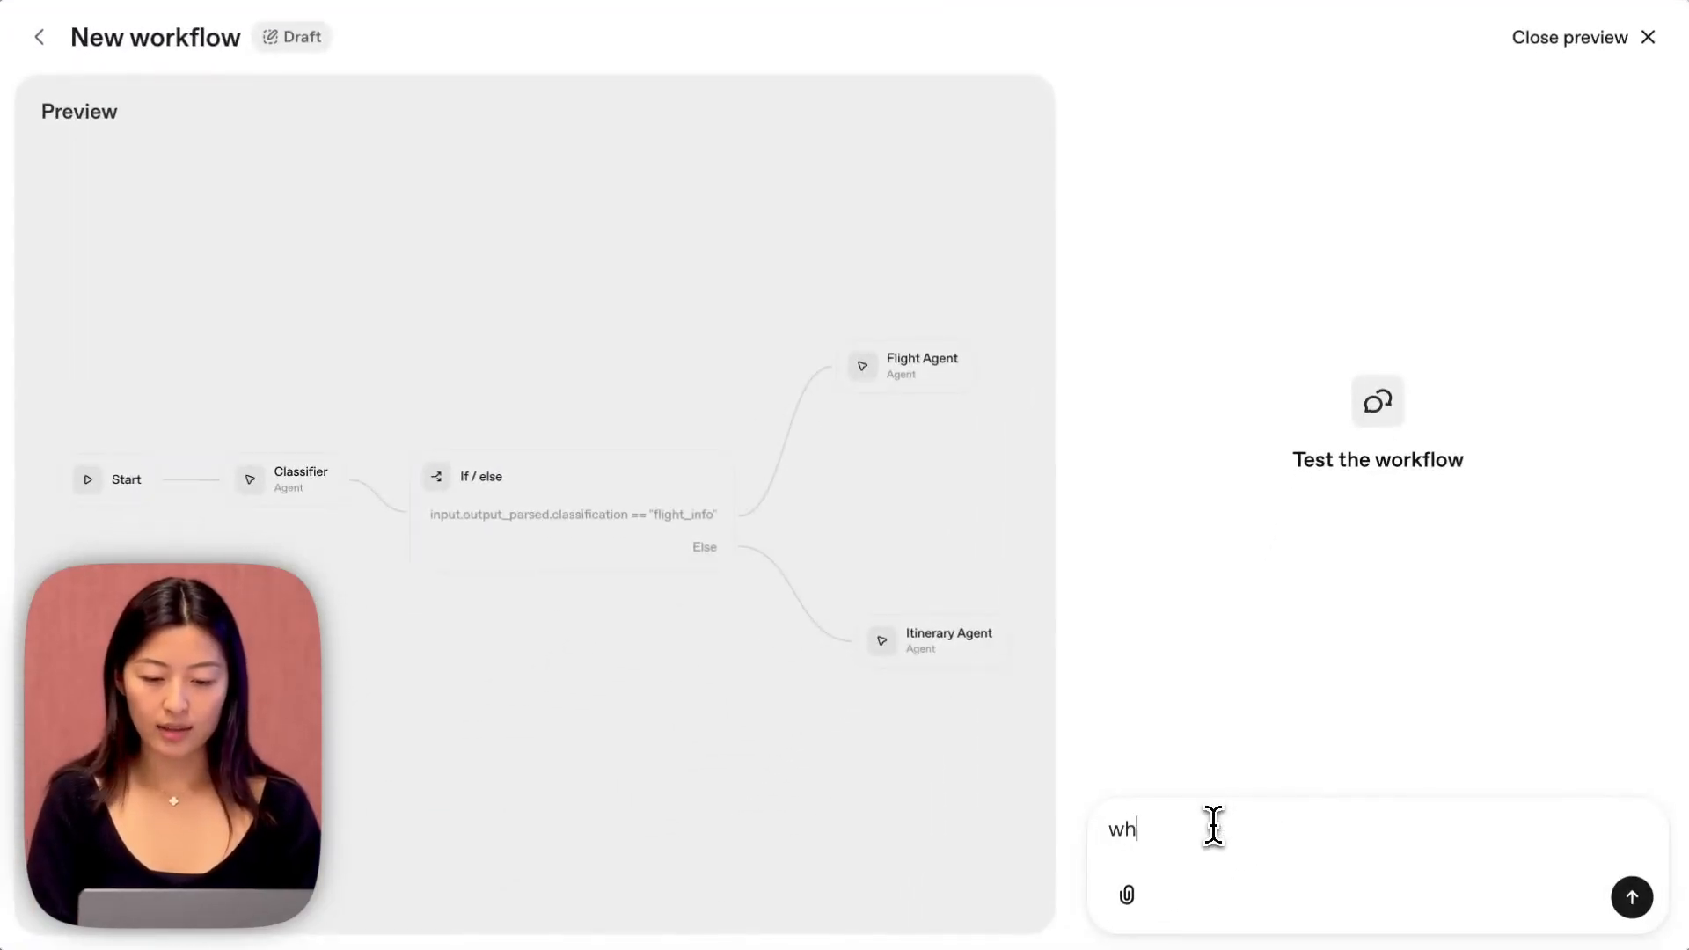
text(at should I do in a )
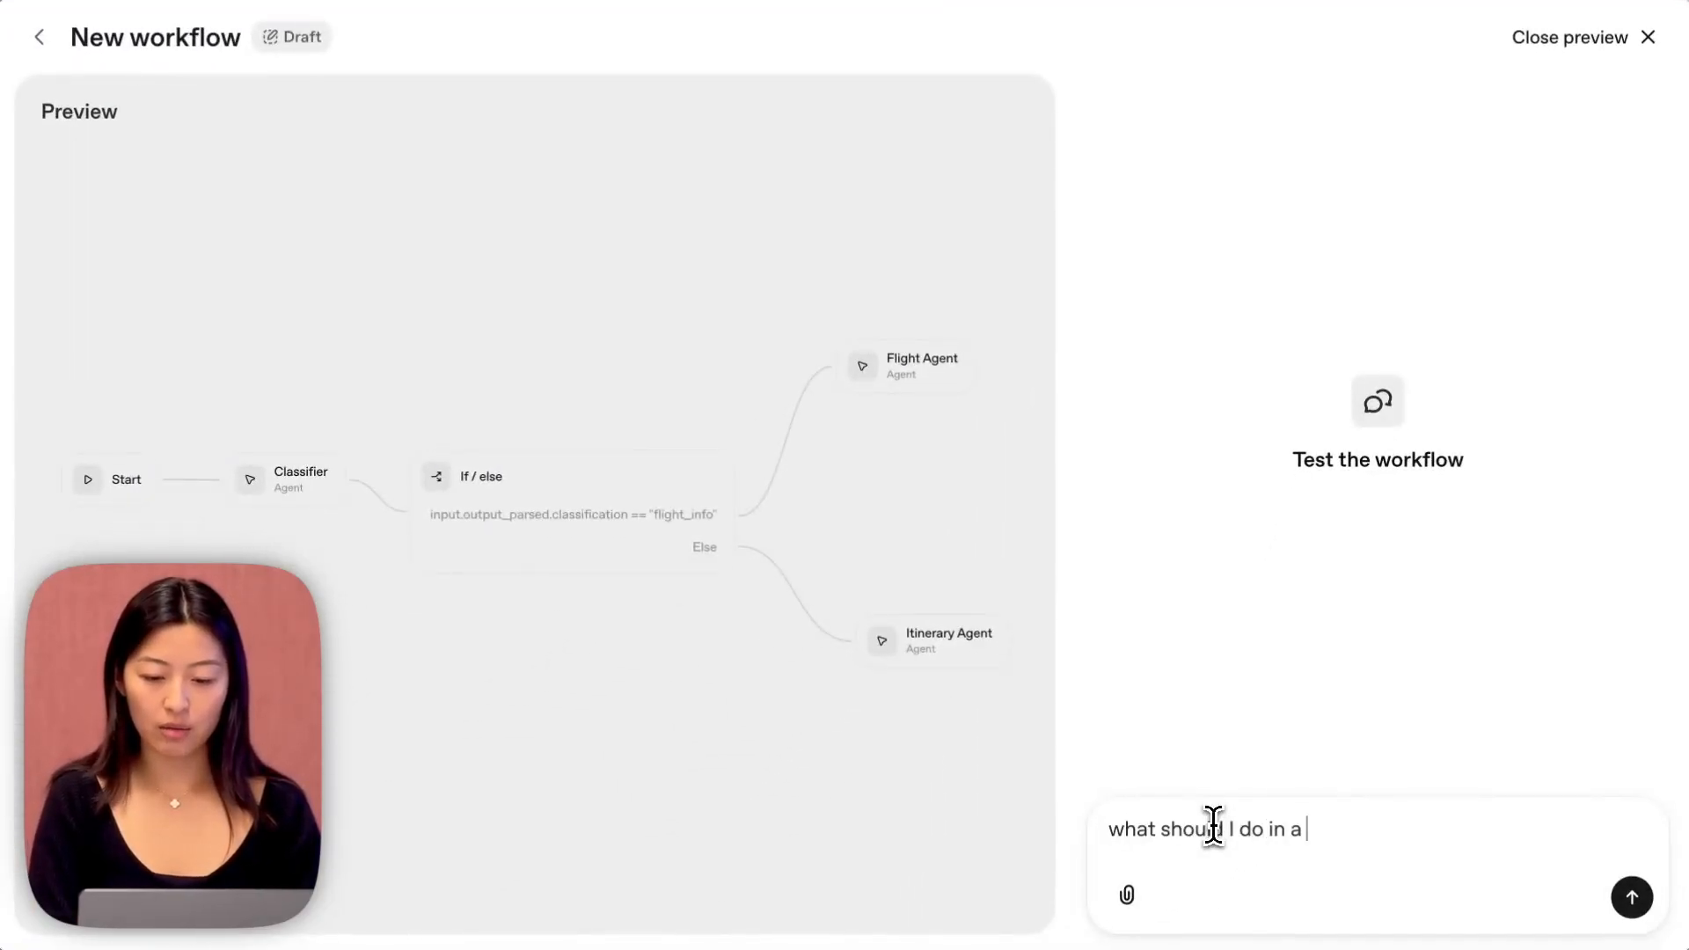
text(day in tokyo?)
key(Return)
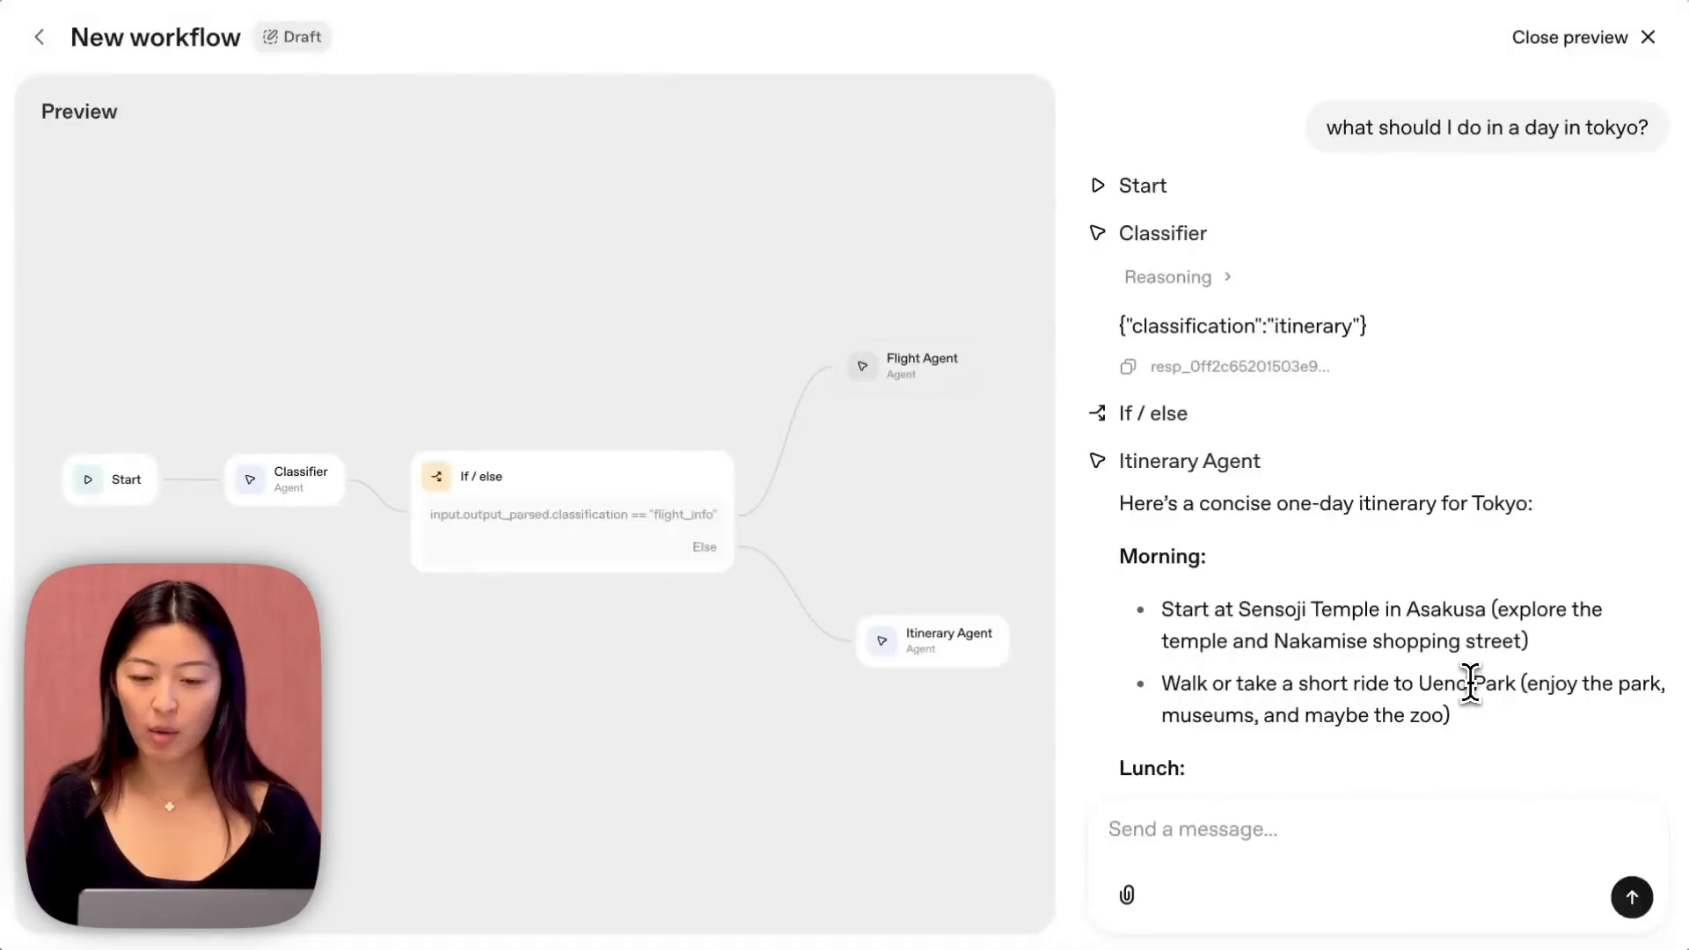
scroll(1470, 684, down, 10)
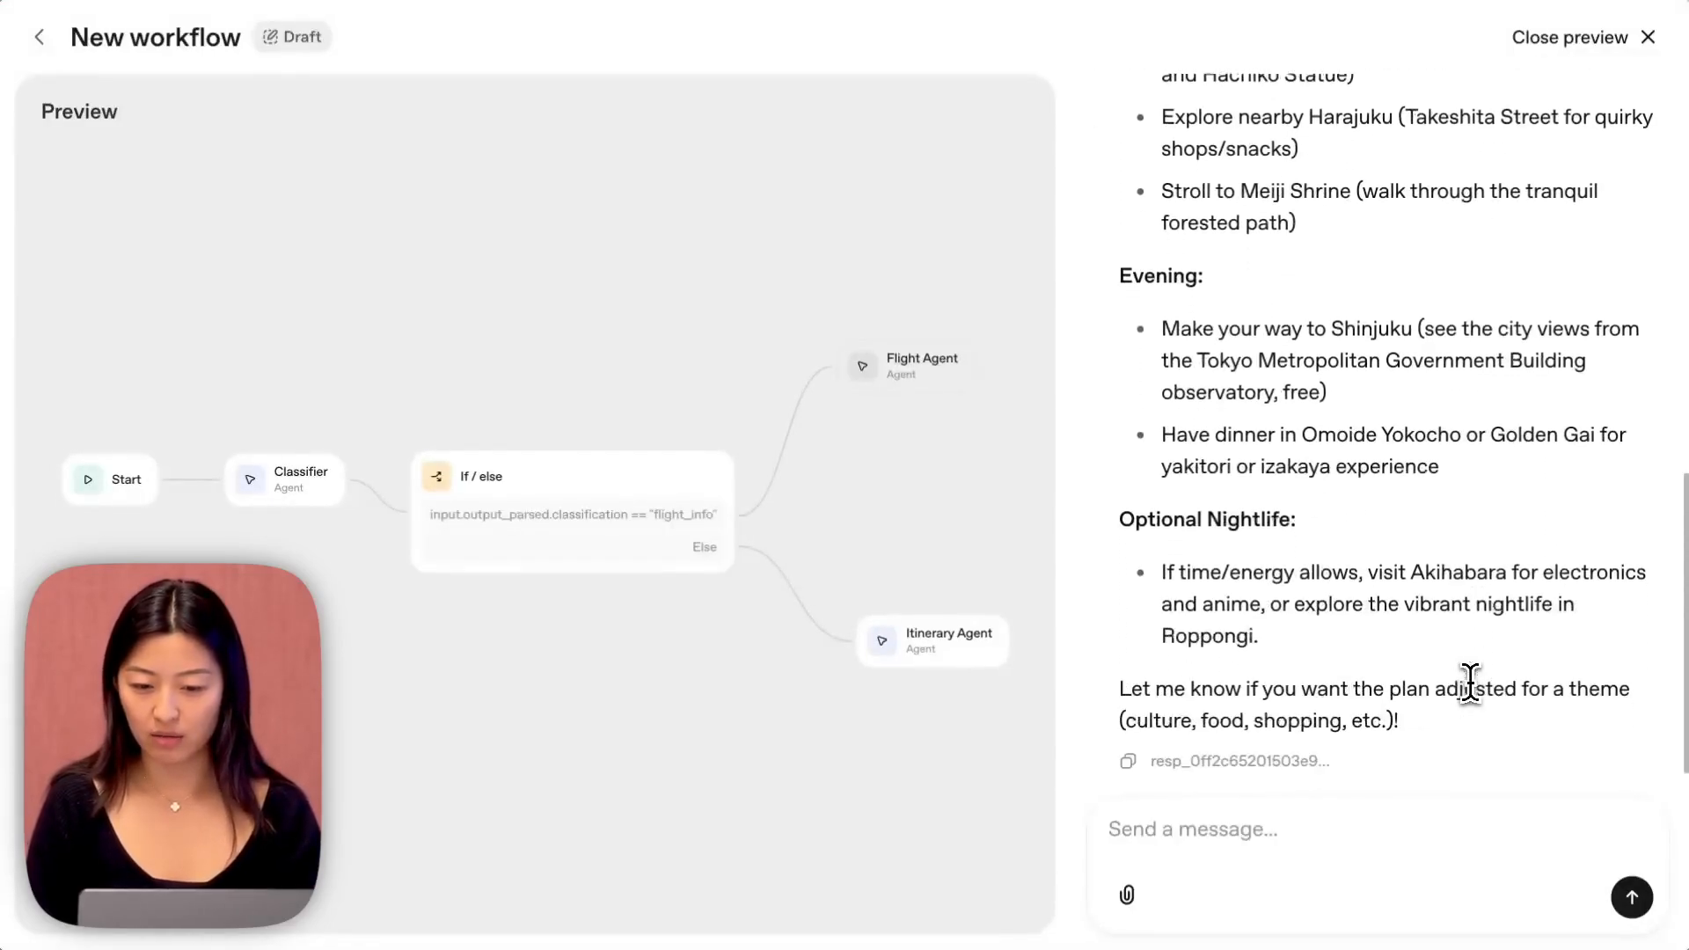
click(1609, 50)
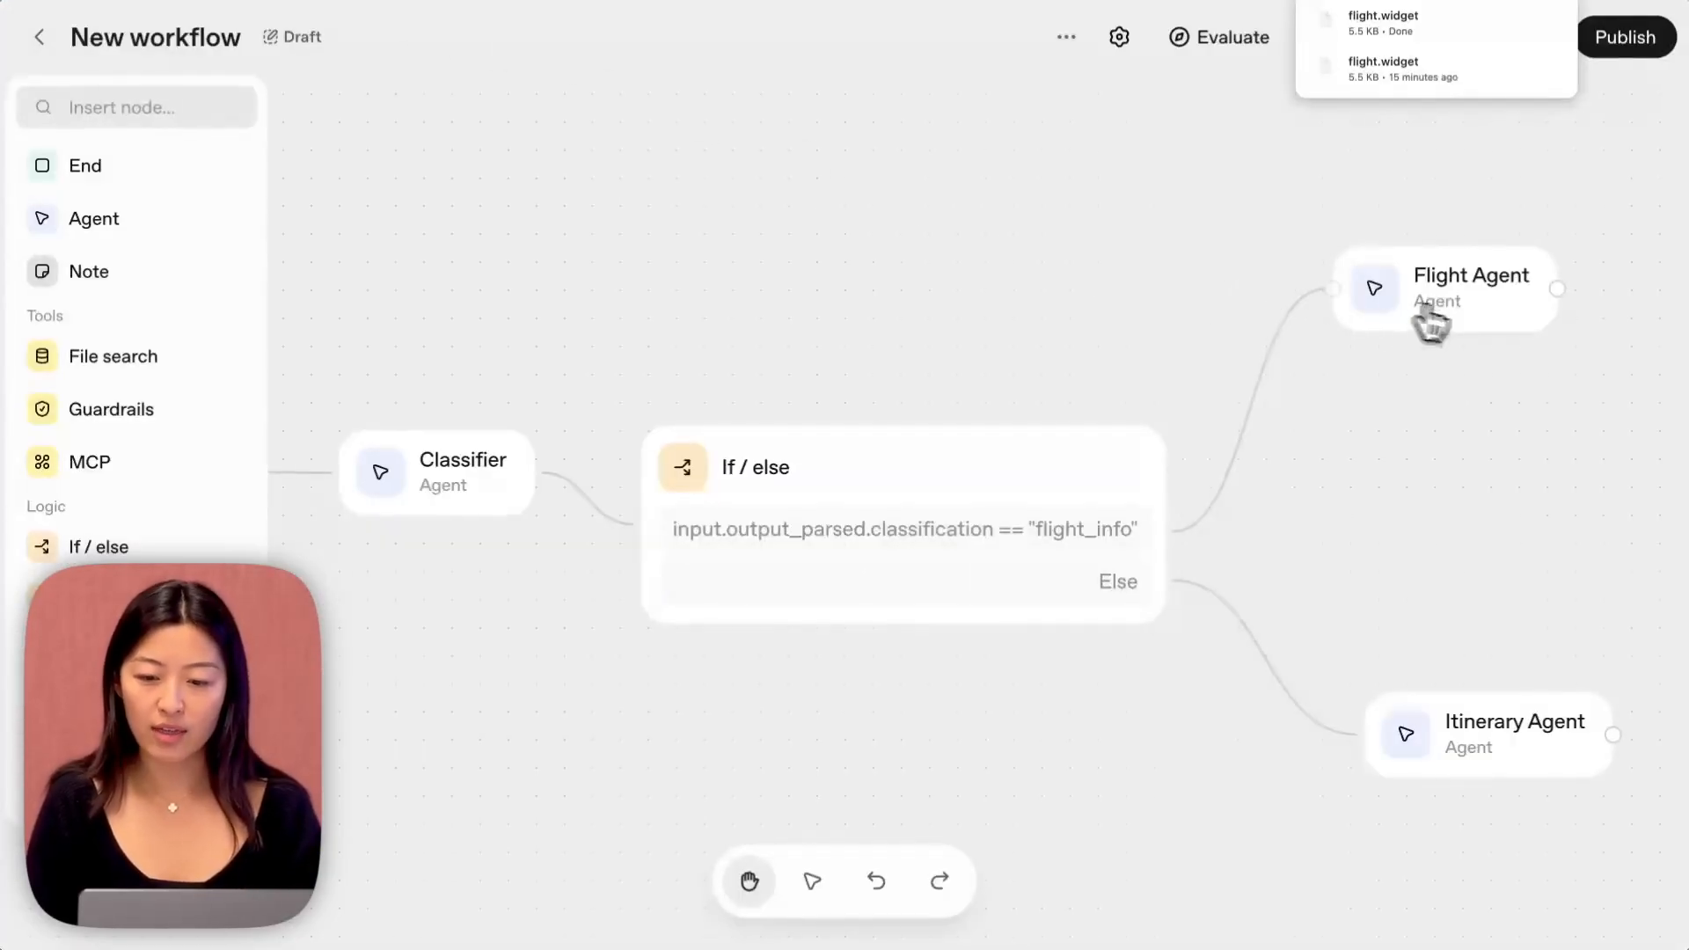
Change the Flight Agent's output format to Widget and attach the flight.widget file from the Downloads folder.
click(1458, 322)
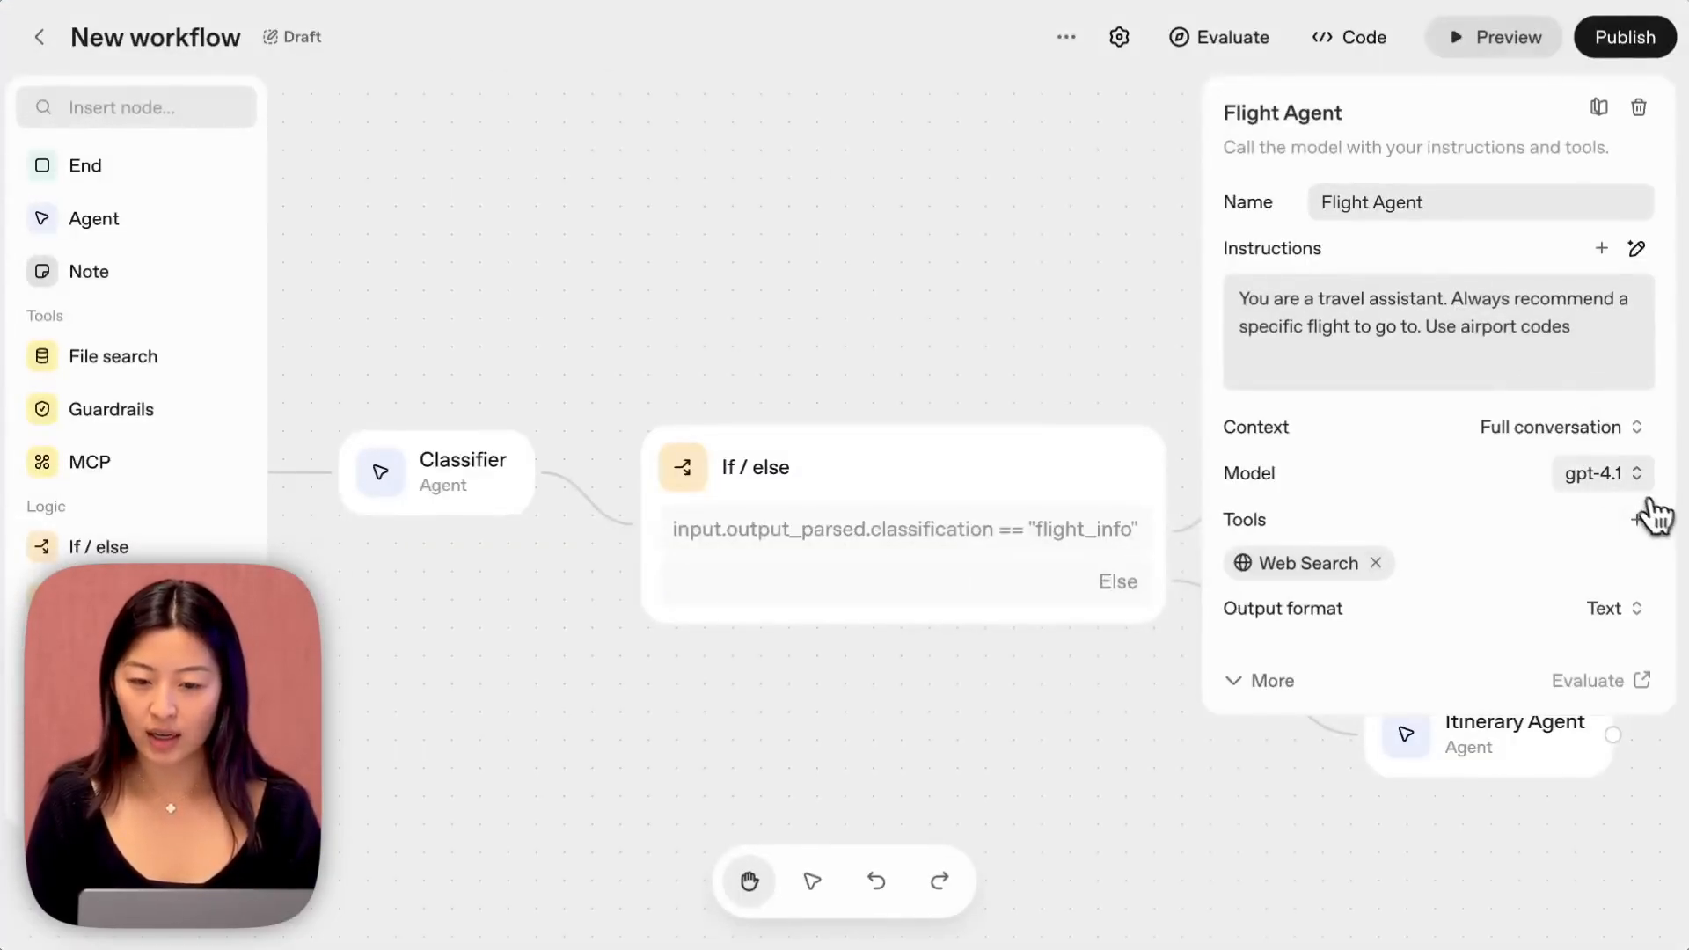
click(1617, 616)
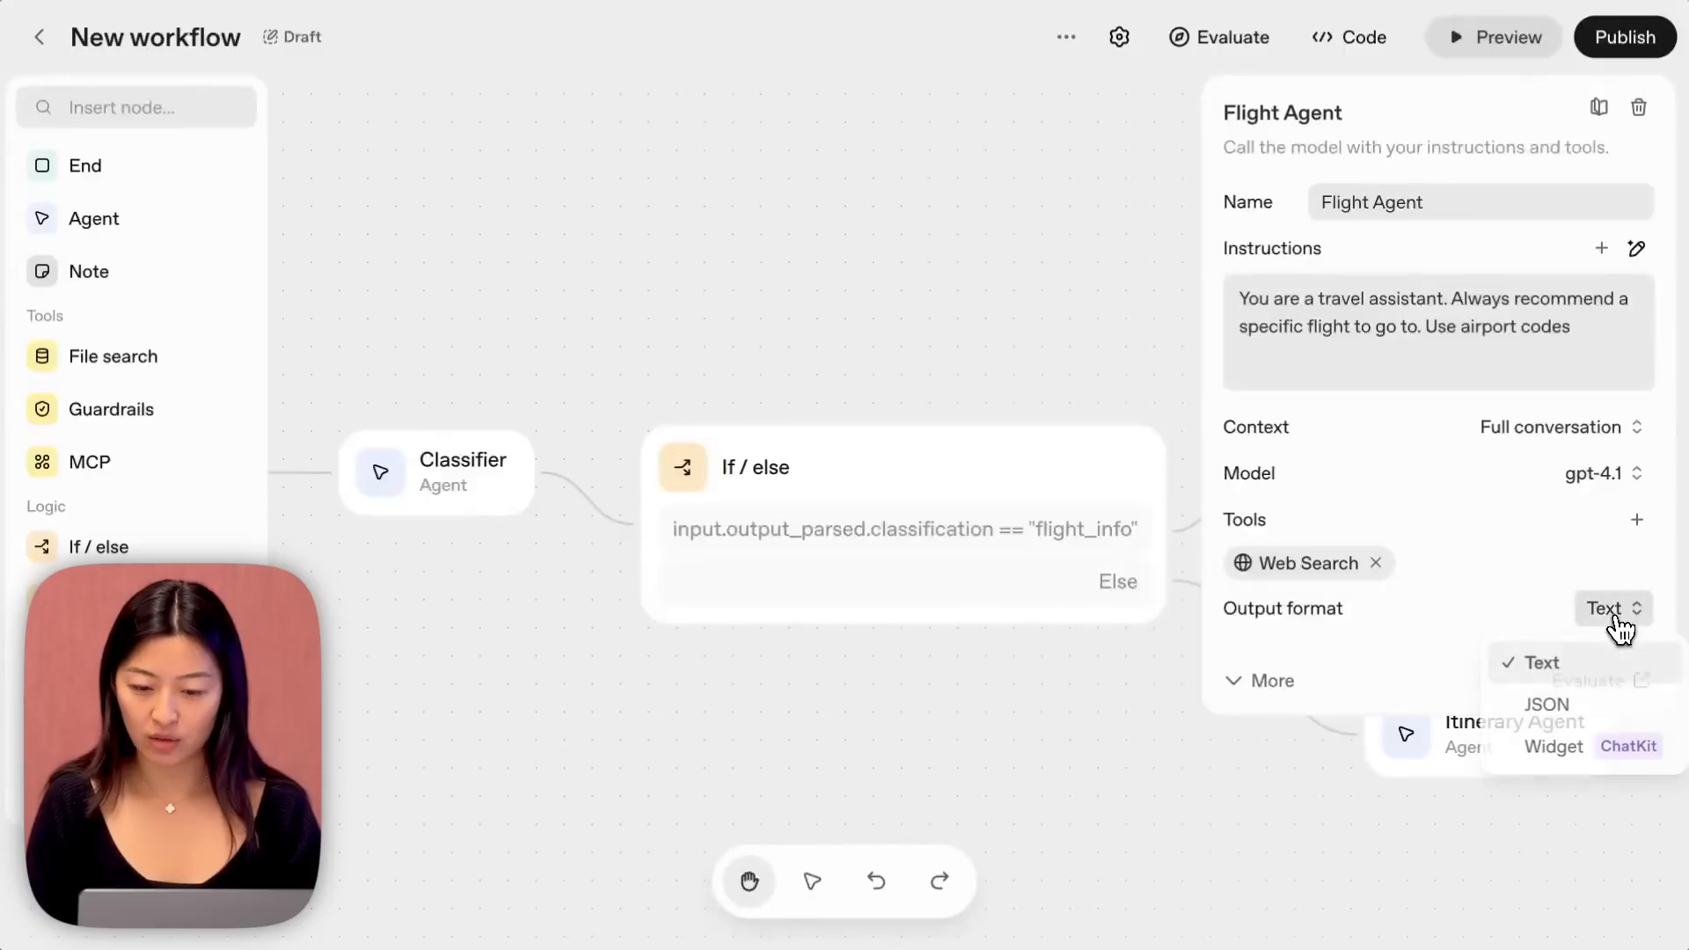
click(1588, 754)
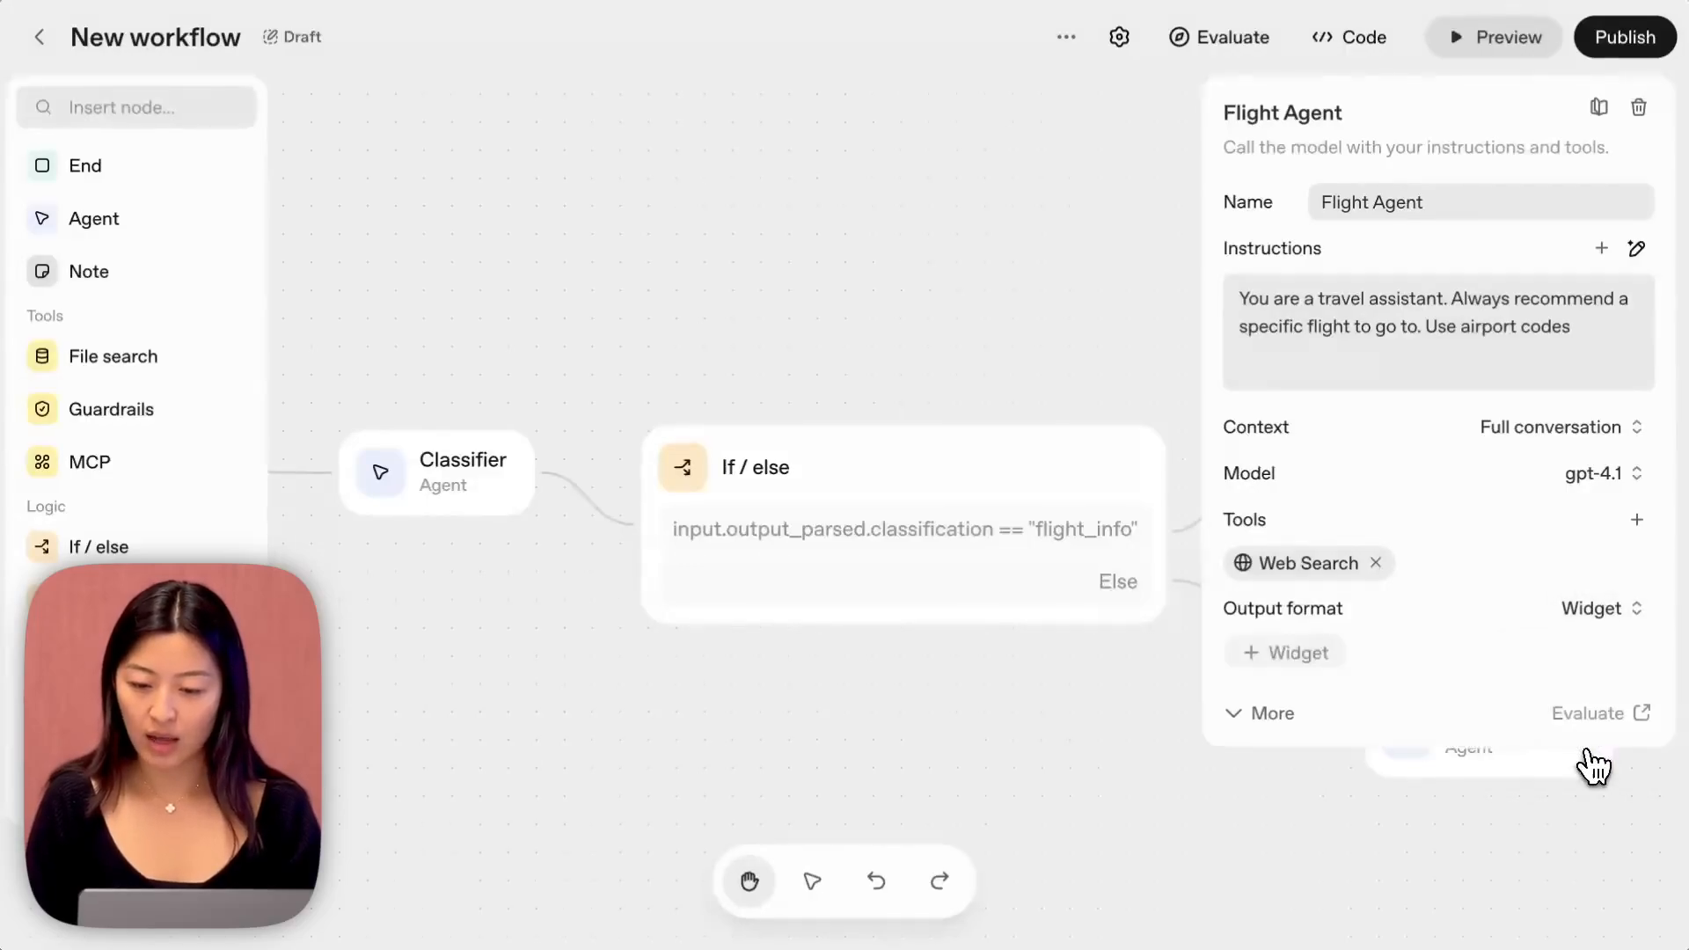
click(1304, 660)
click(858, 629)
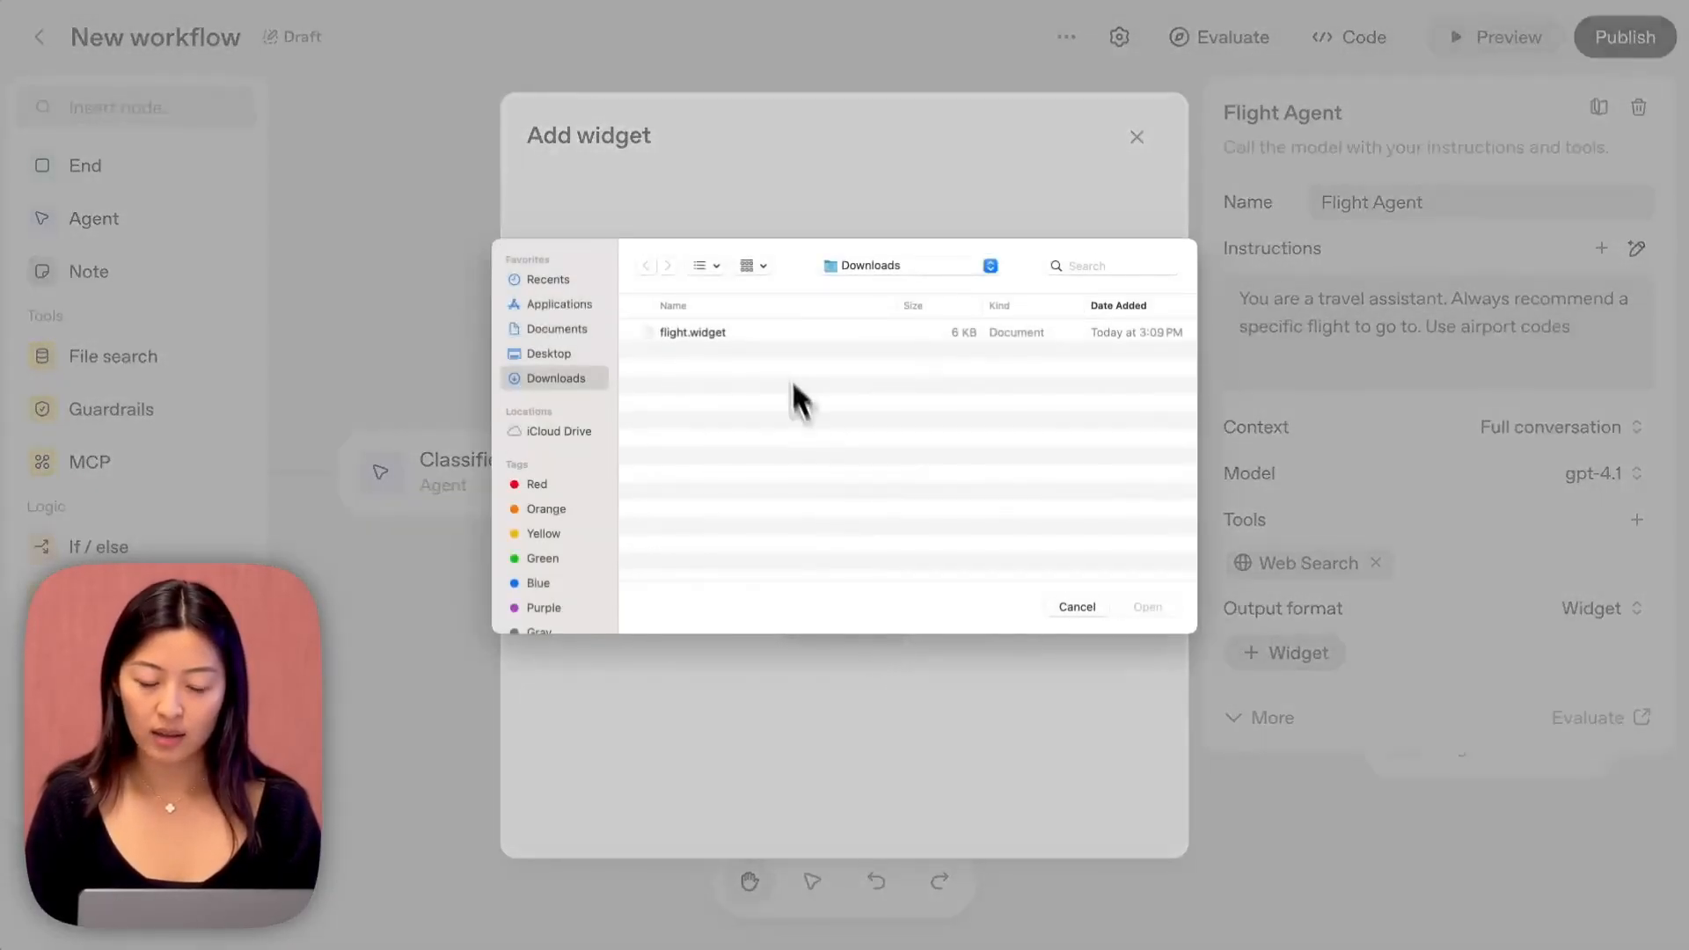
click(778, 334)
click(1147, 607)
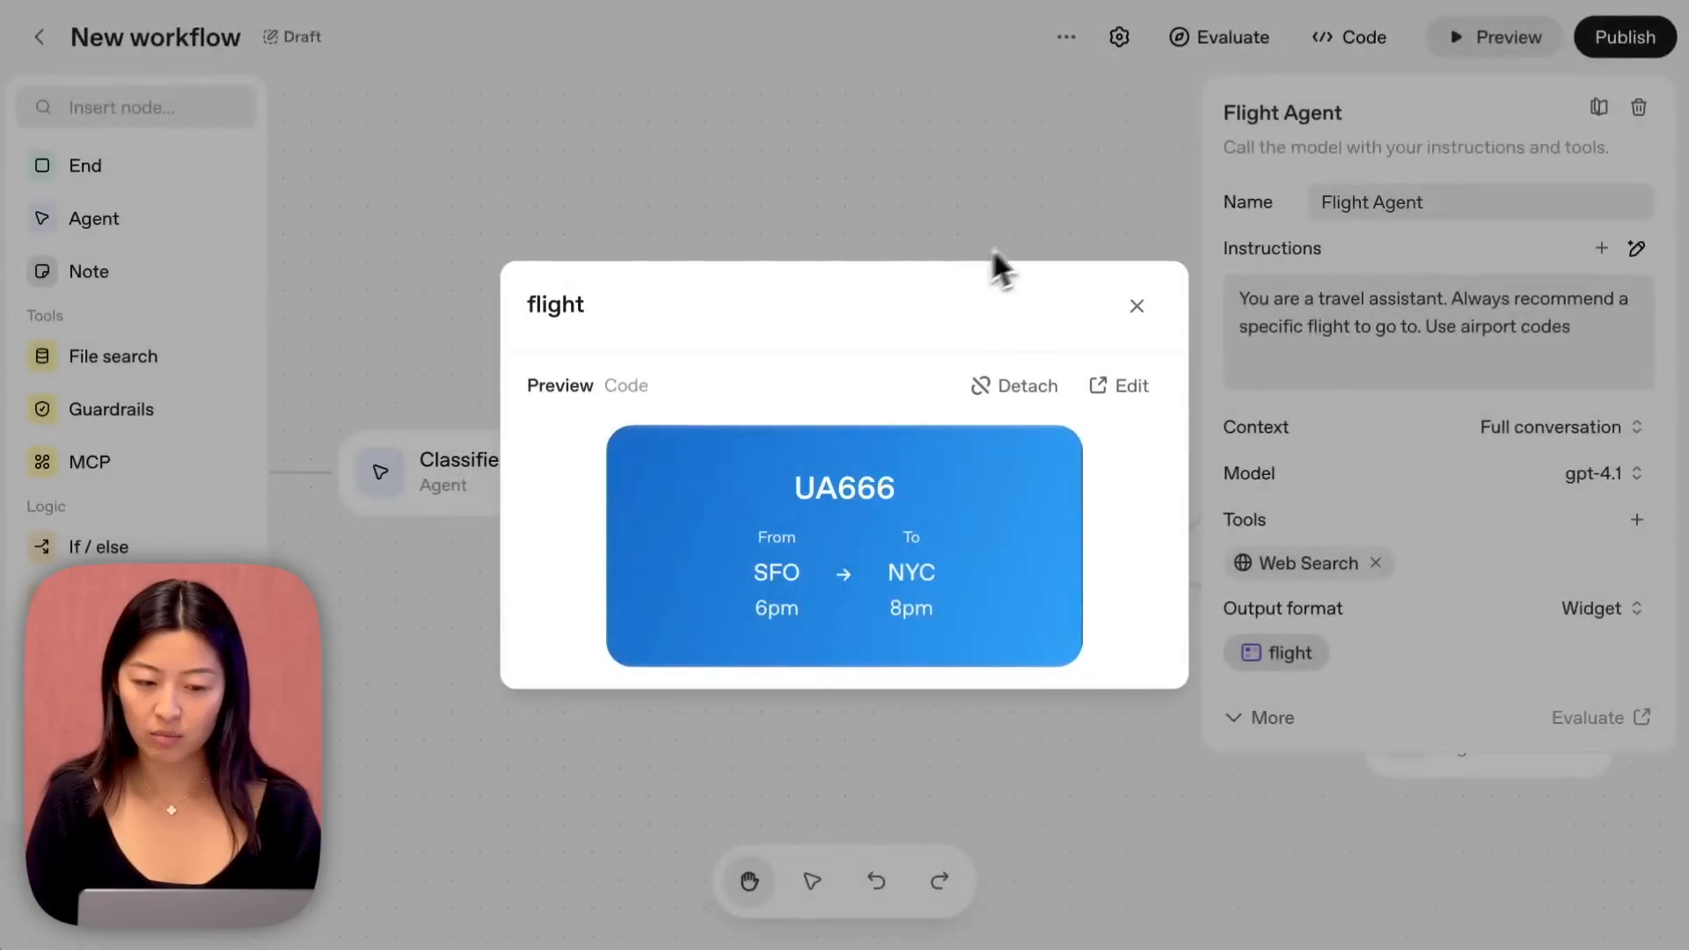
click(984, 201)
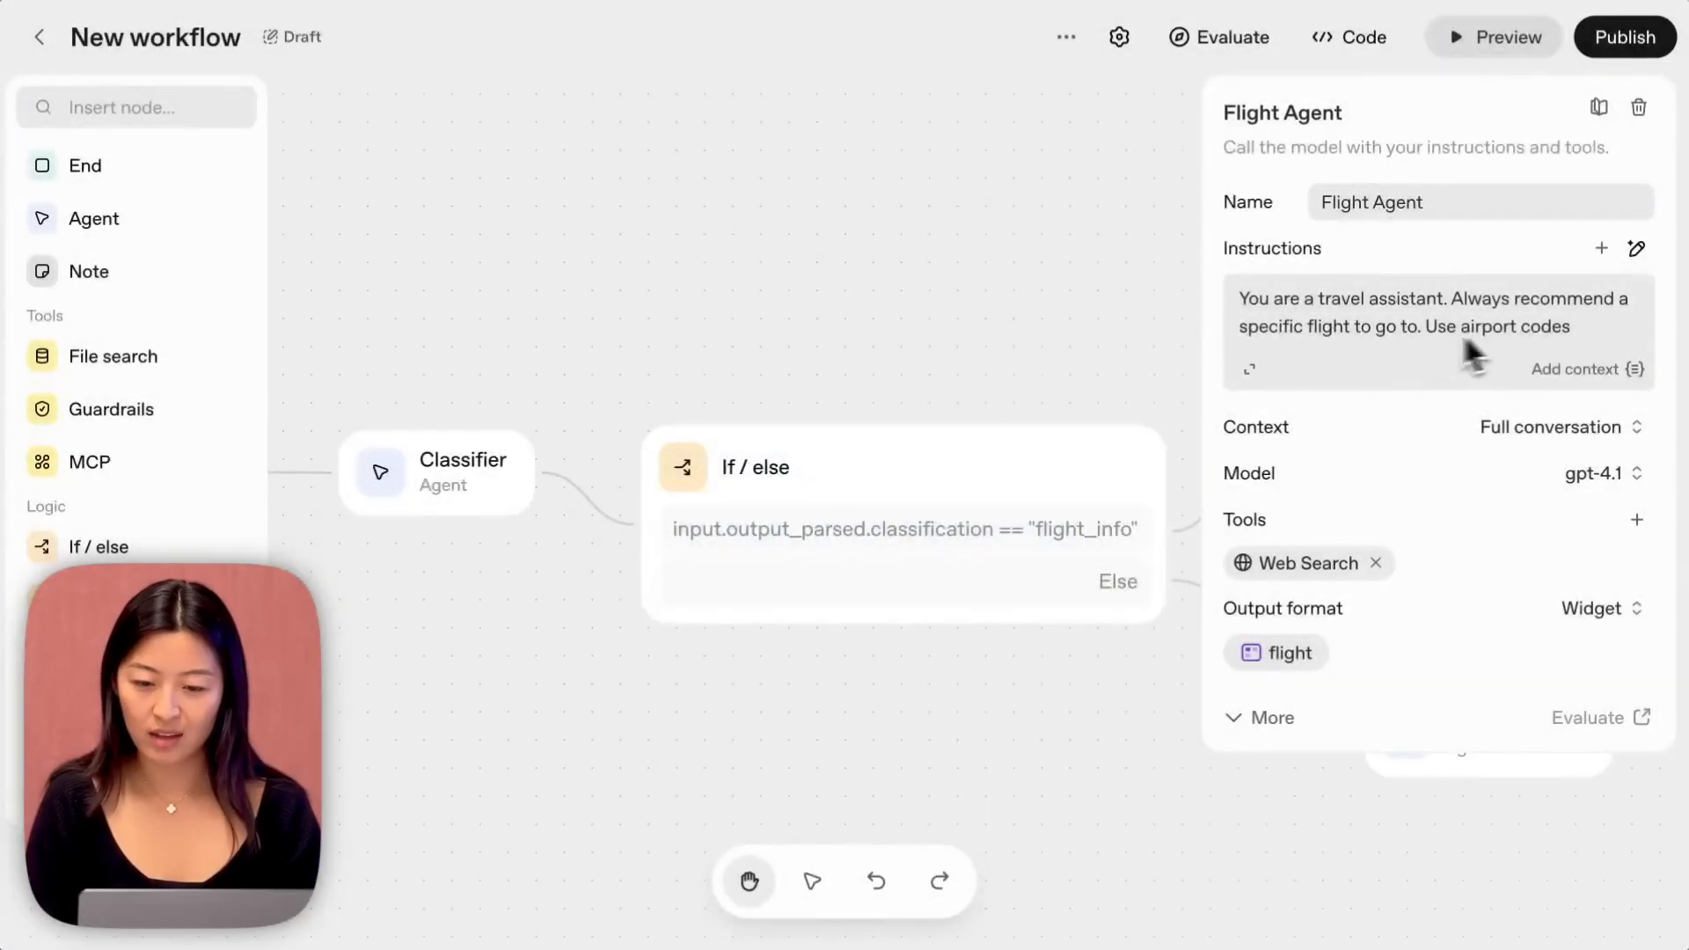
Extend the Flight Agent's instructions with "Do not include timezones/am/pm." and "Choose a background creatively based on the destination." and save them.
click(1252, 371)
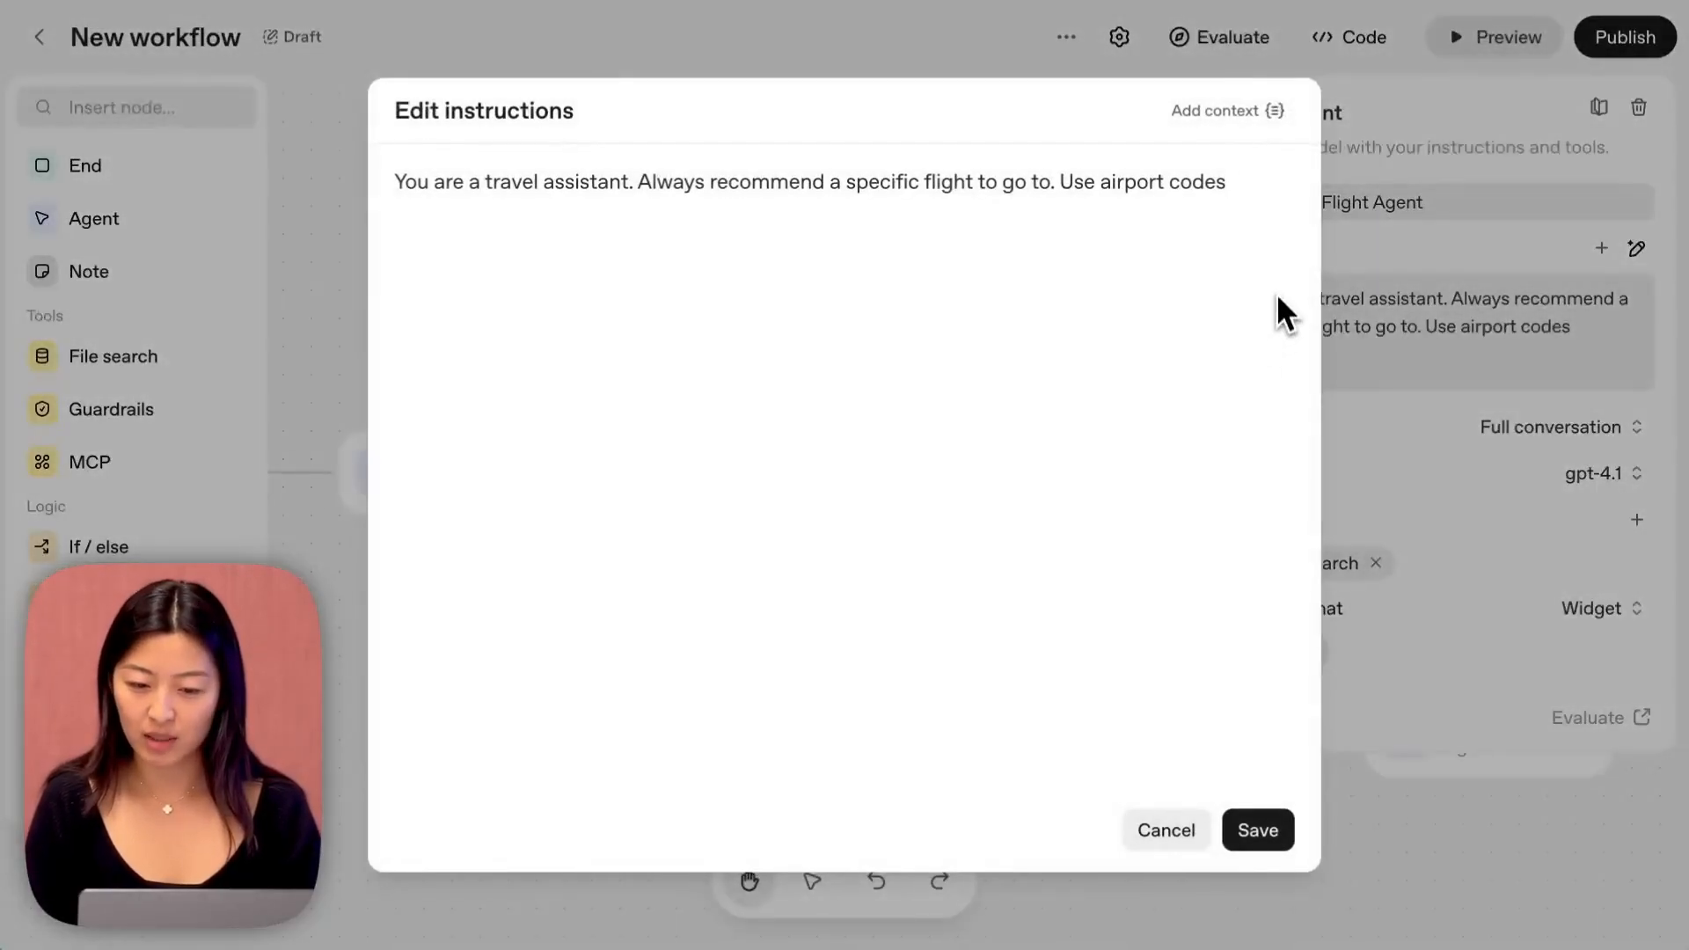
text(. )
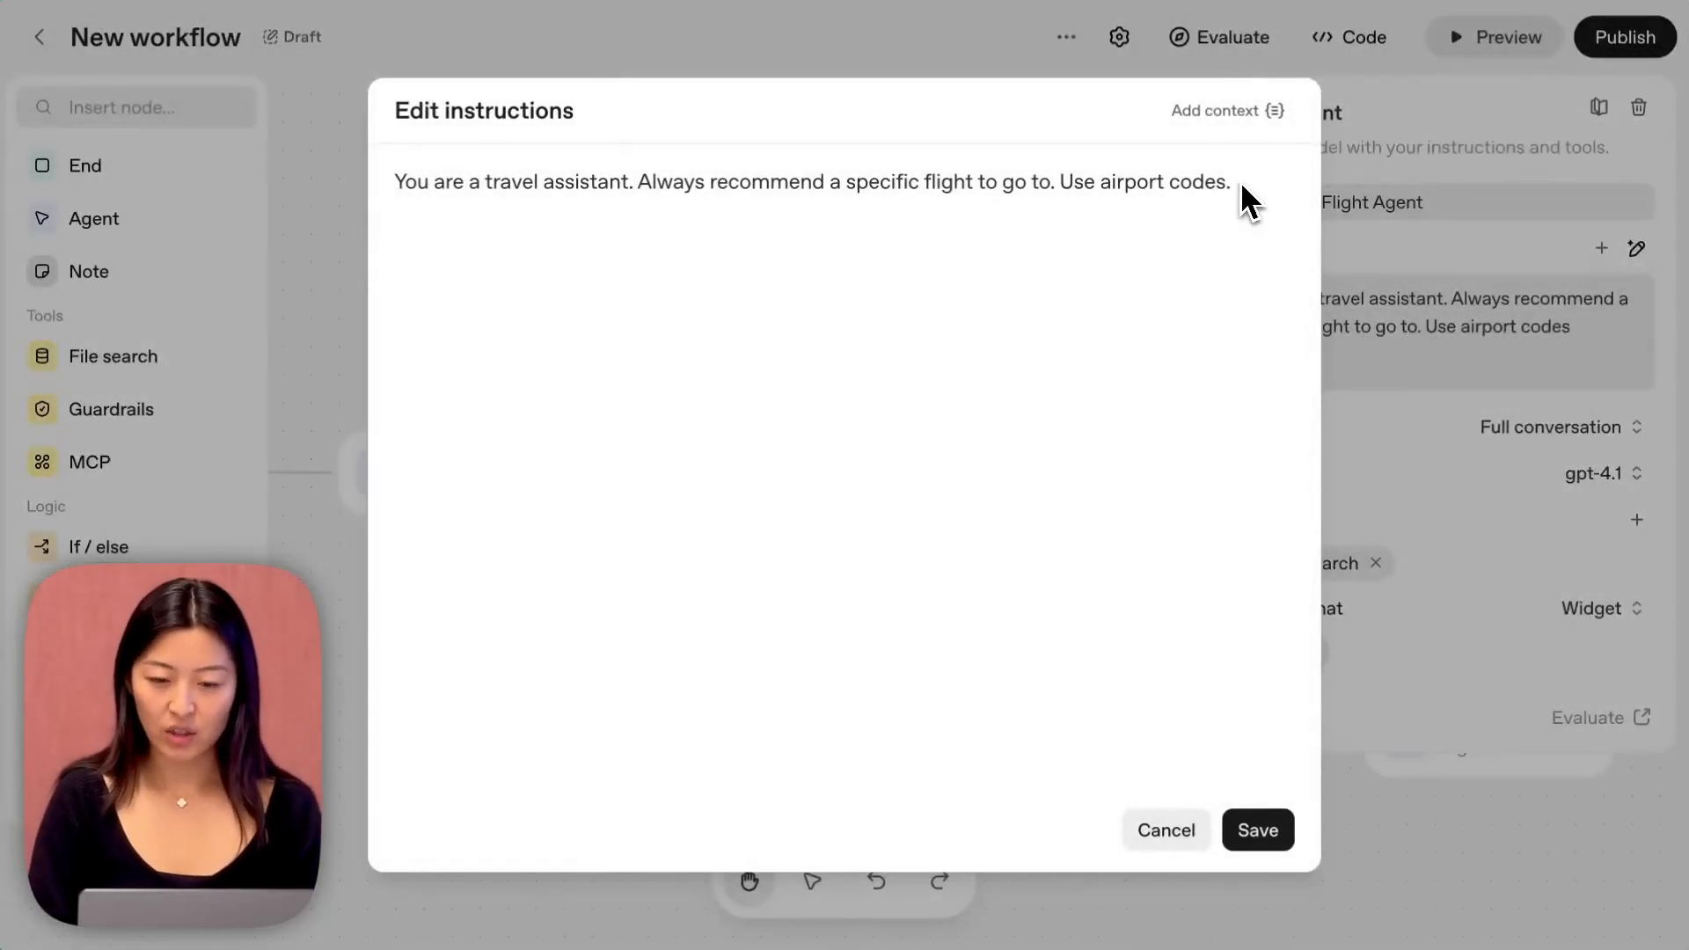
text(Choose a background creatively based on the destination.)
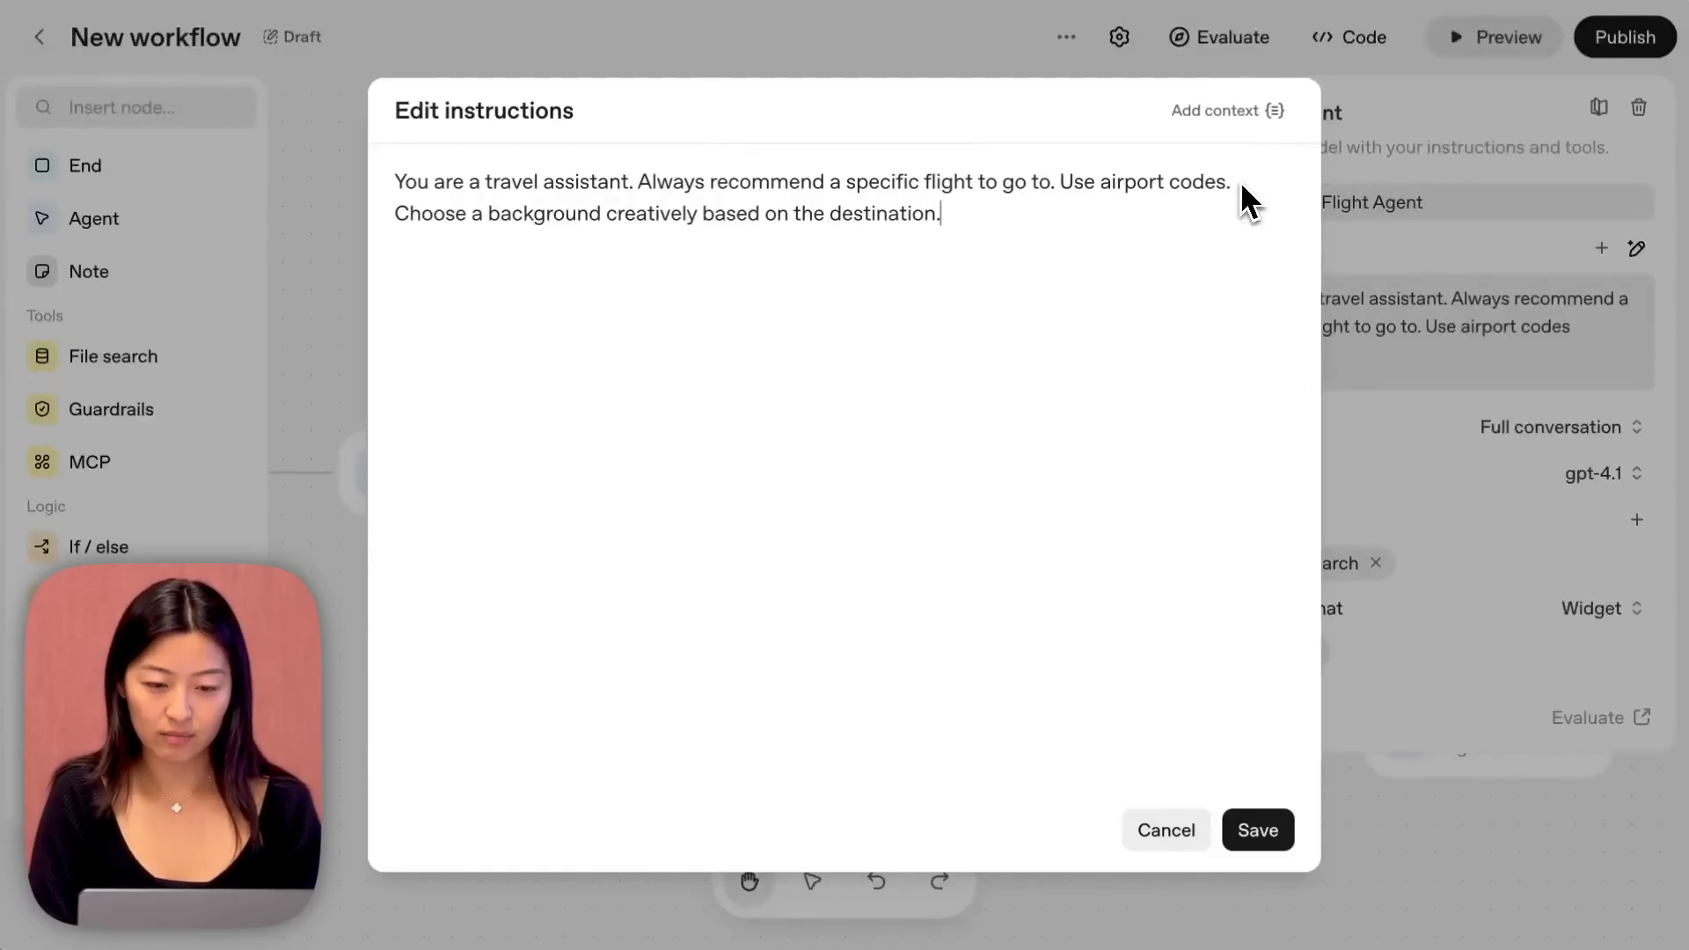
click(1266, 180)
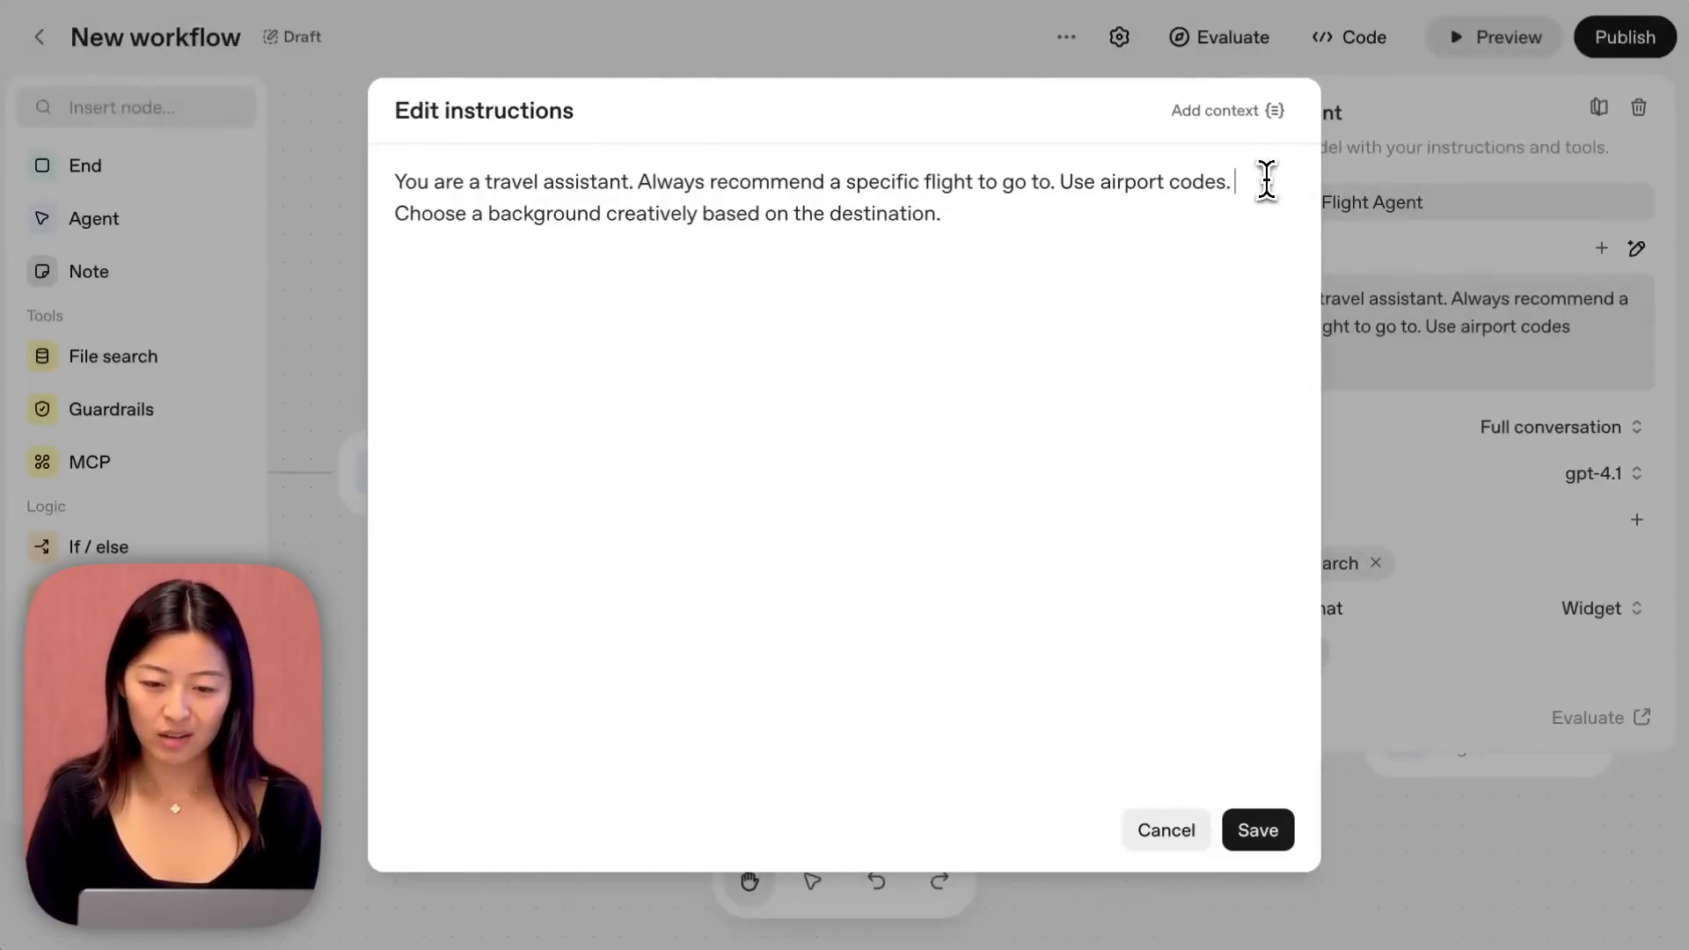
text(Do not include time)
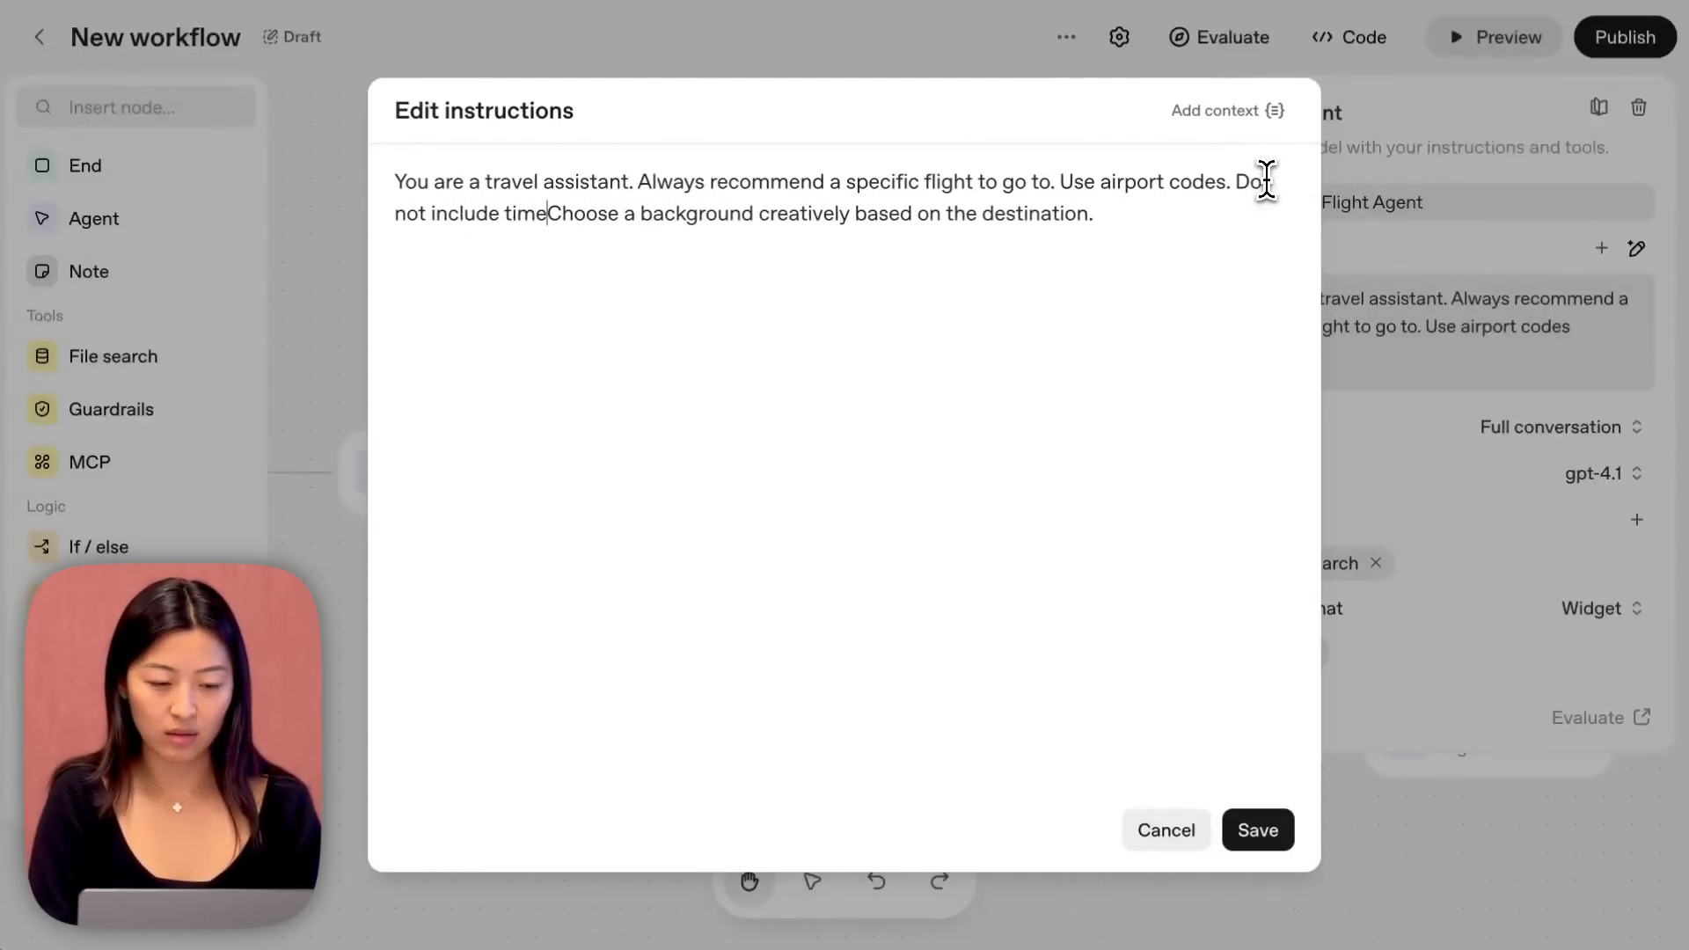
text(zones/ap)
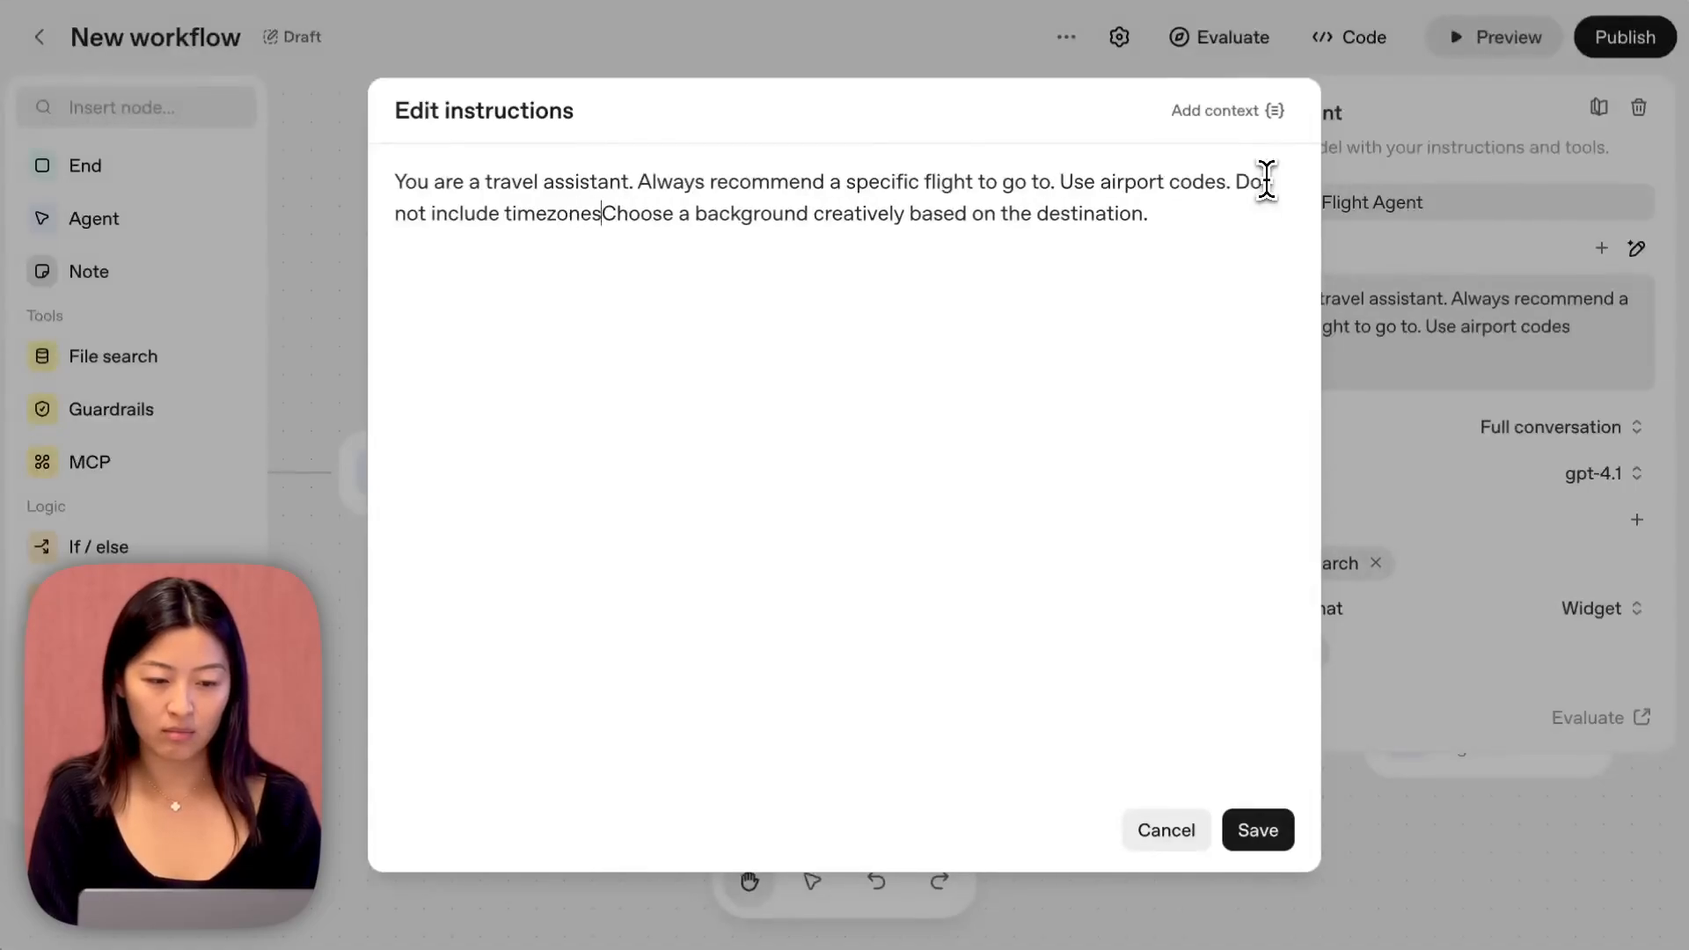
key(BackSpace)
text(m/pm.)
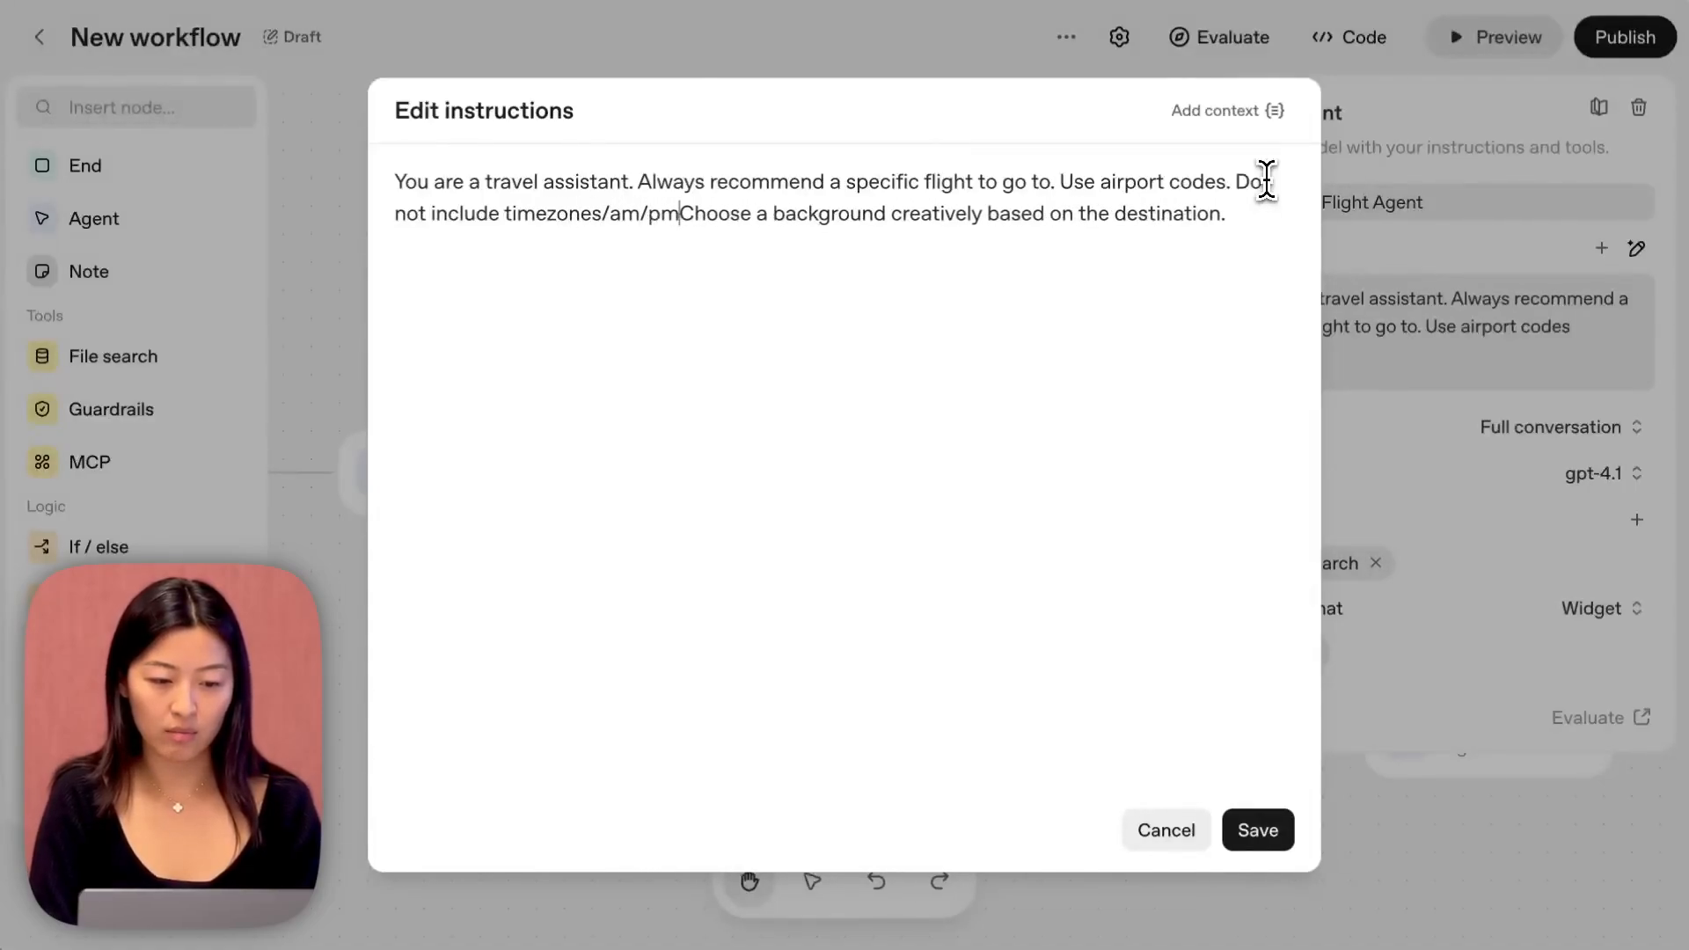
click(1259, 830)
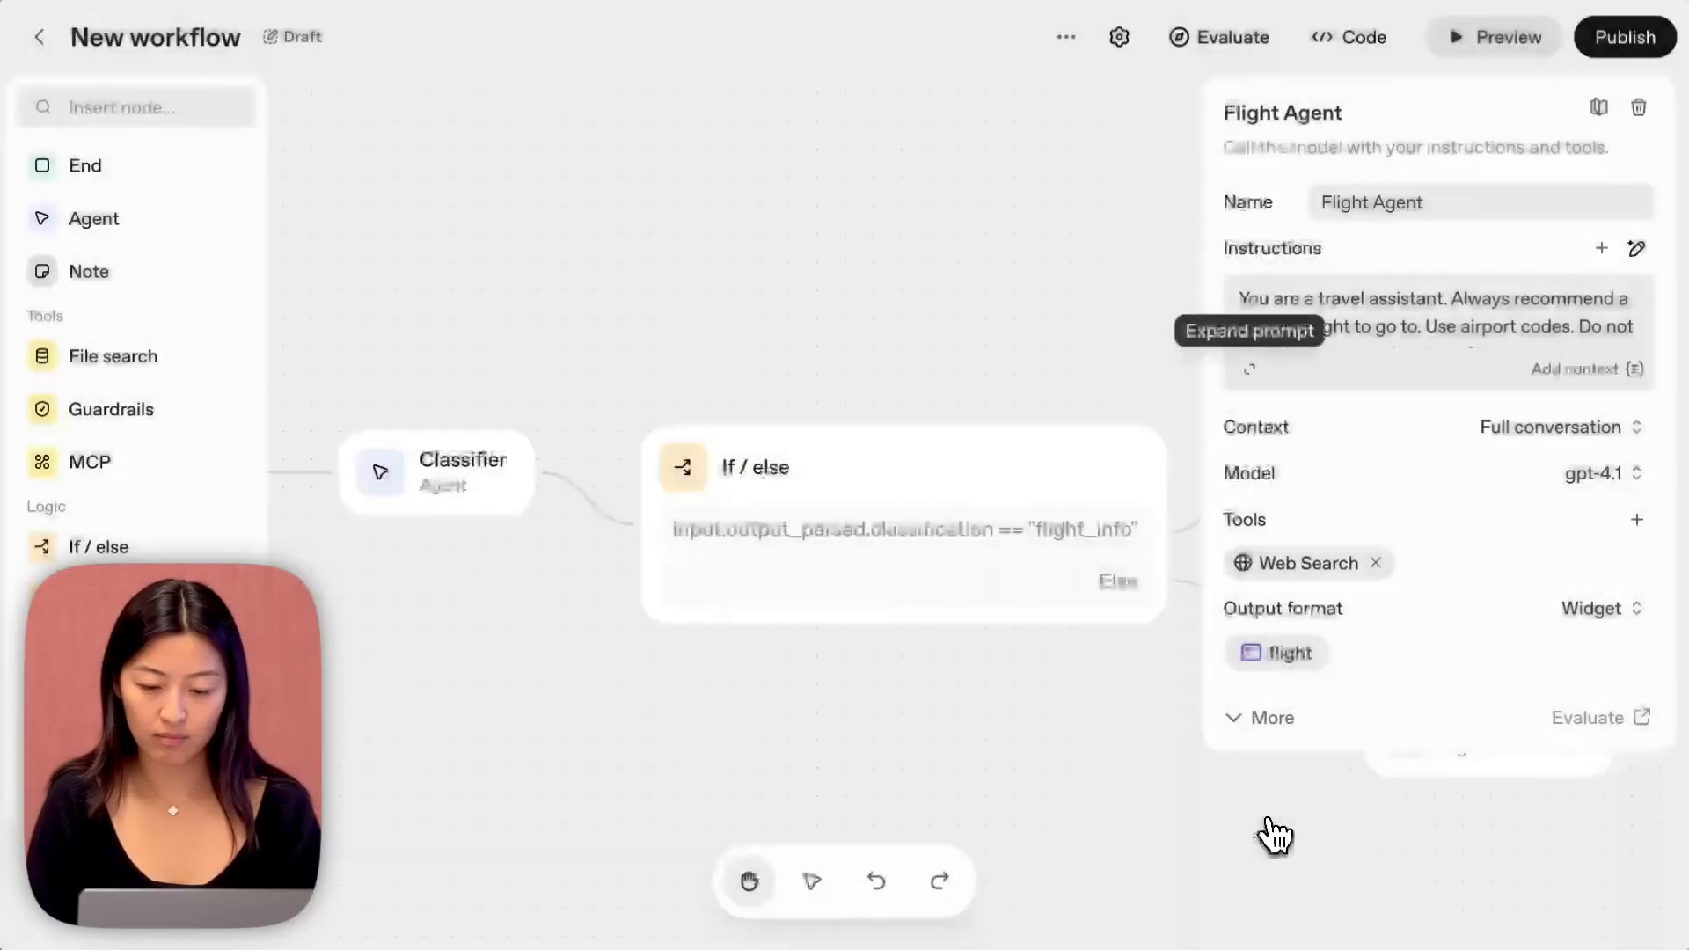
Test the workflow in preview with the message "sfo to hnd oct 7", review the flight widget reply and close the preview.
click(1301, 187)
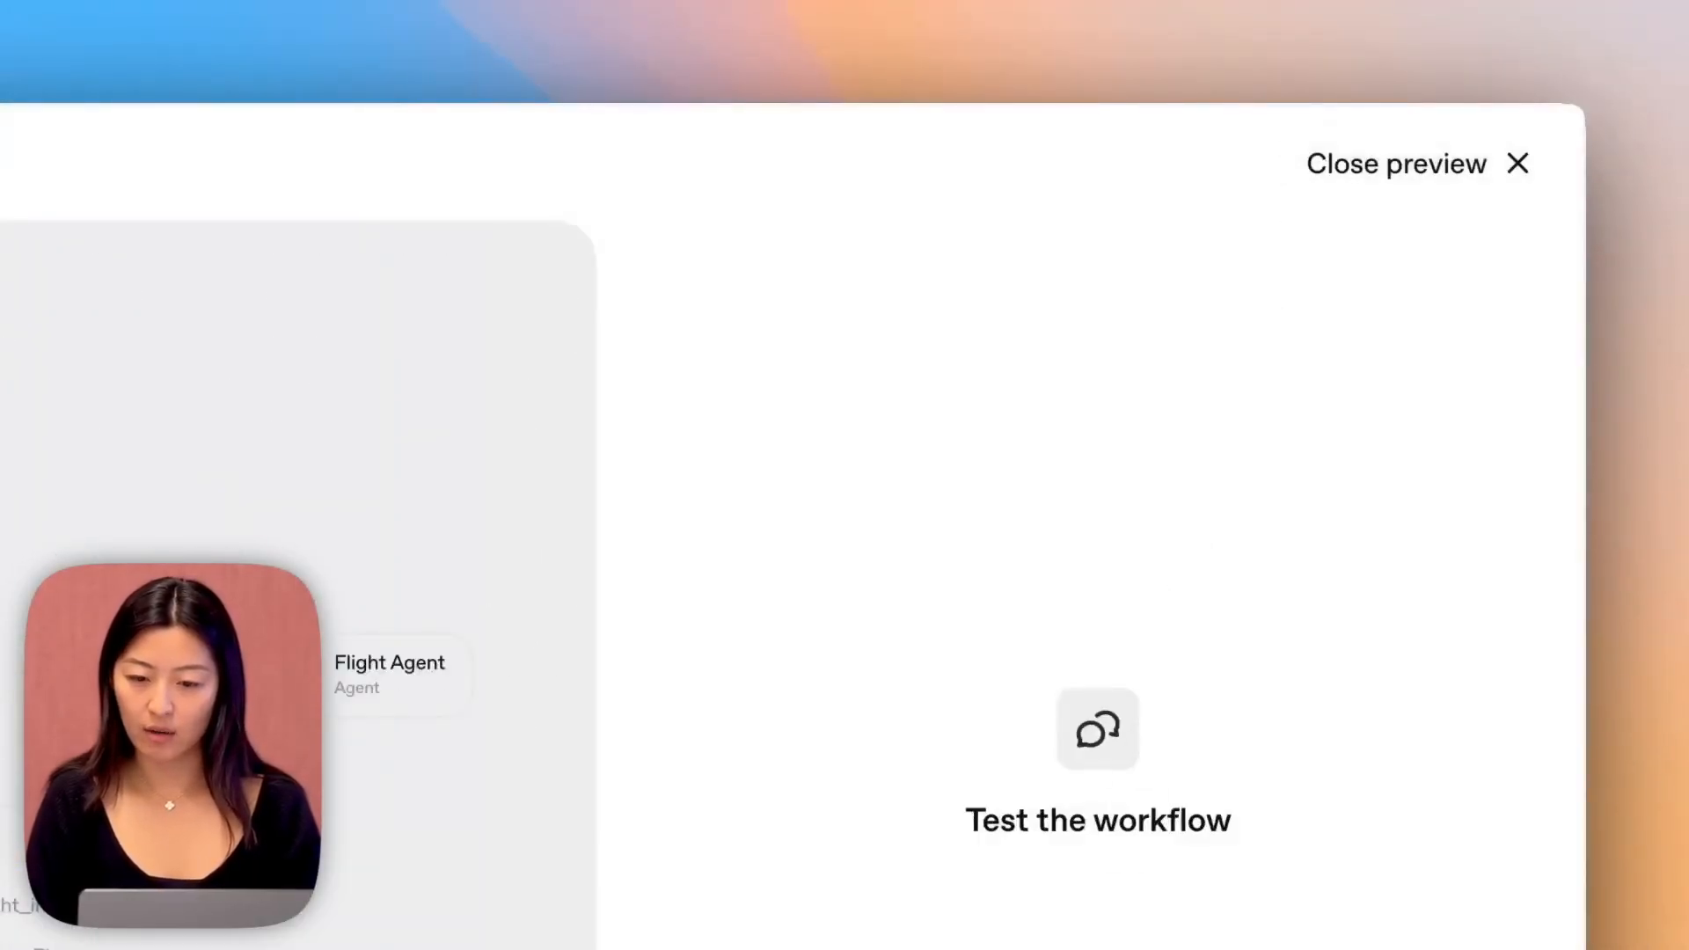
click(1224, 844)
text(sfo)
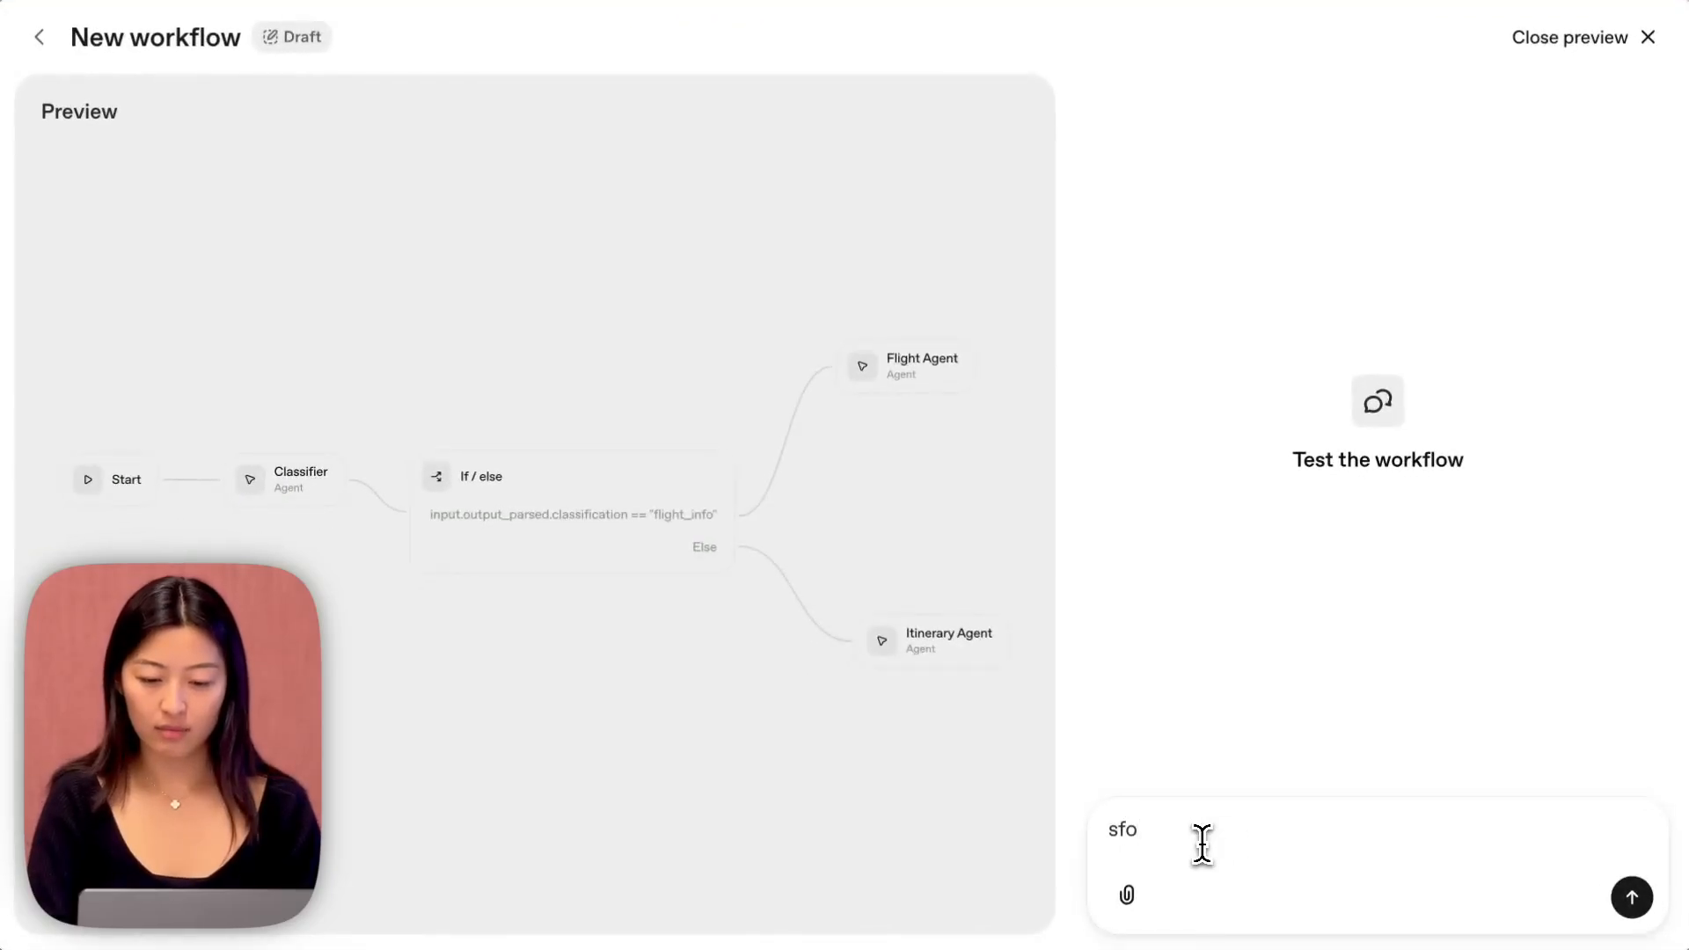
text( to hnd)
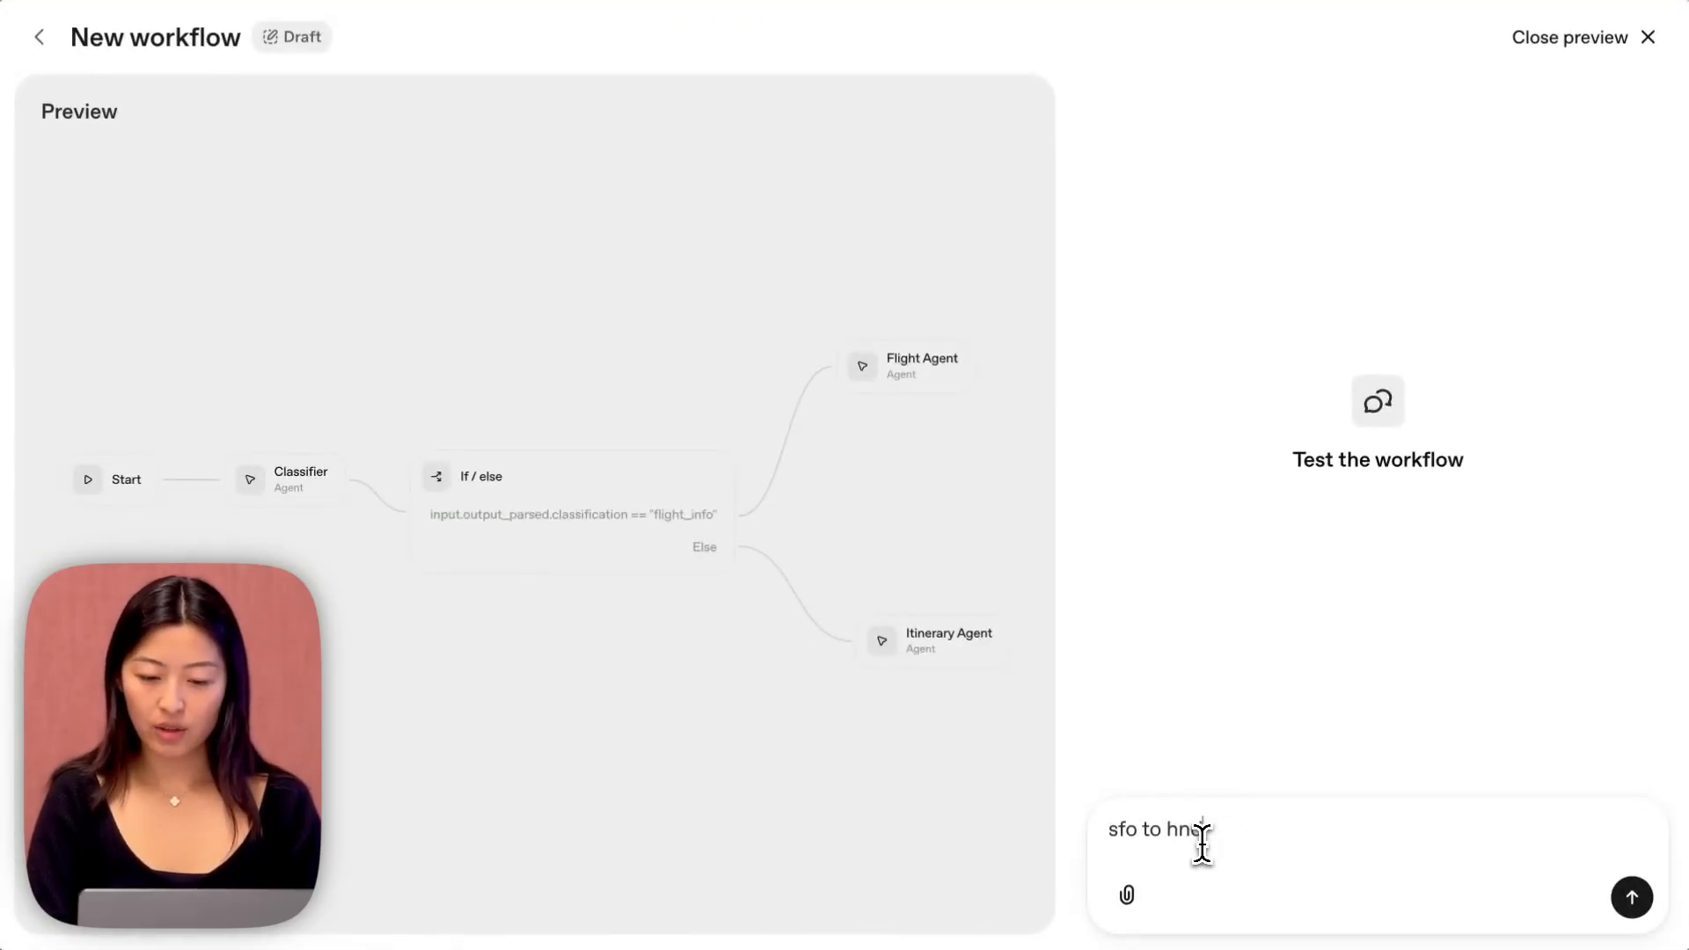
text( oct 7)
key(Return)
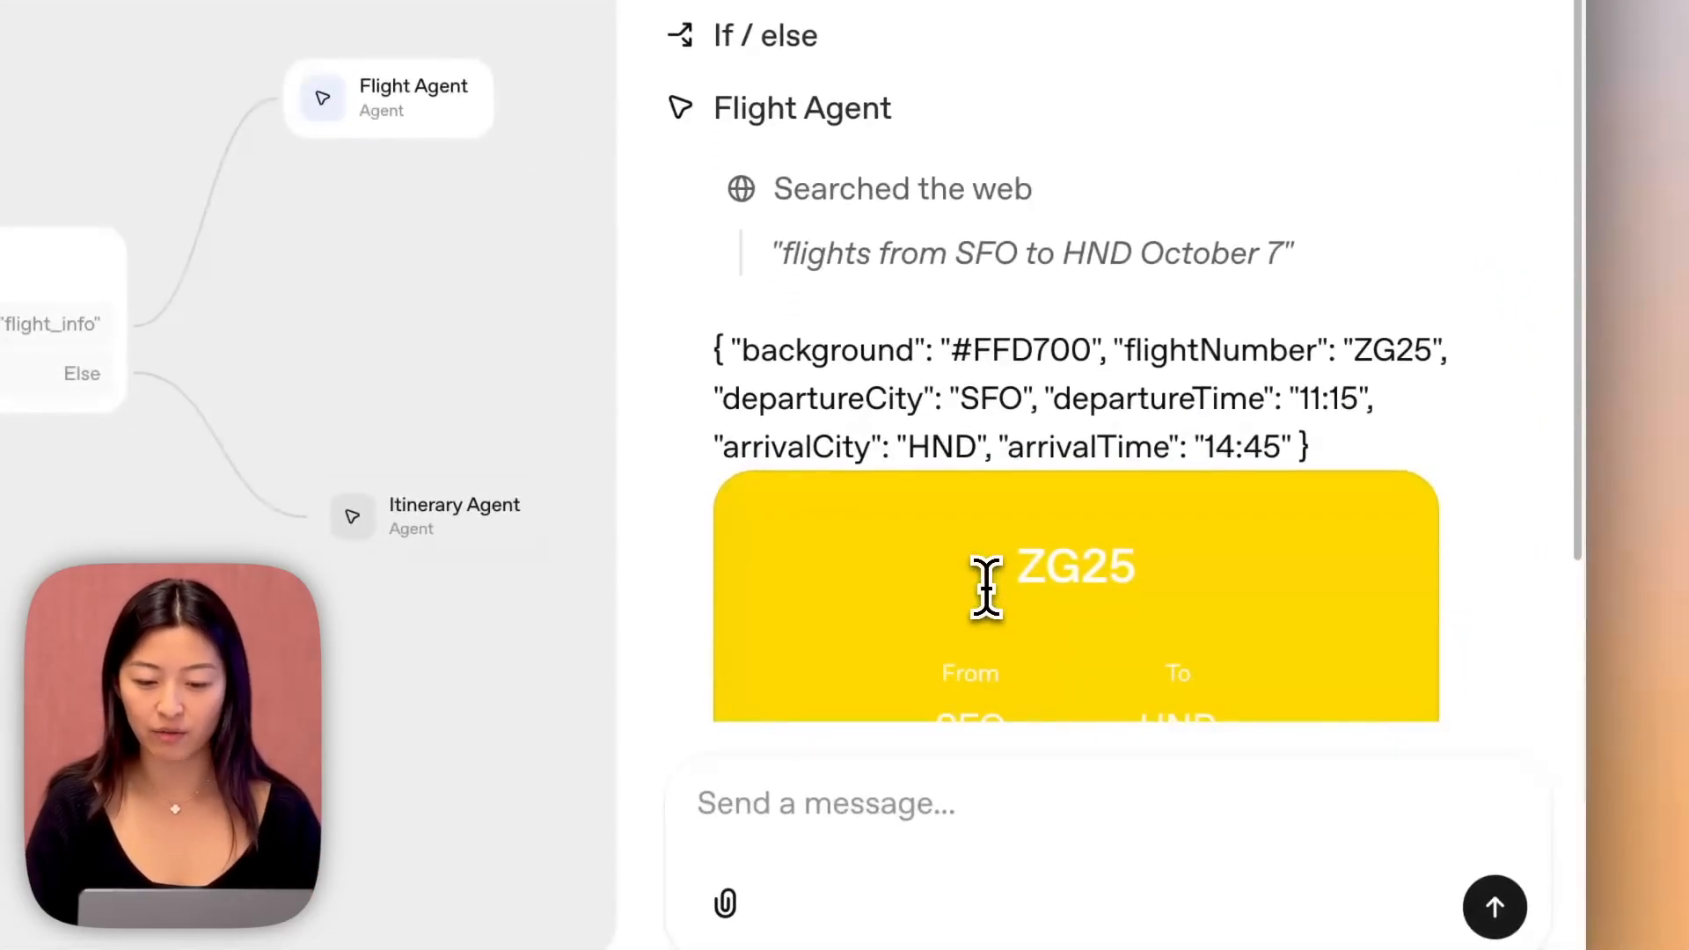
scroll(986, 589, down, 2)
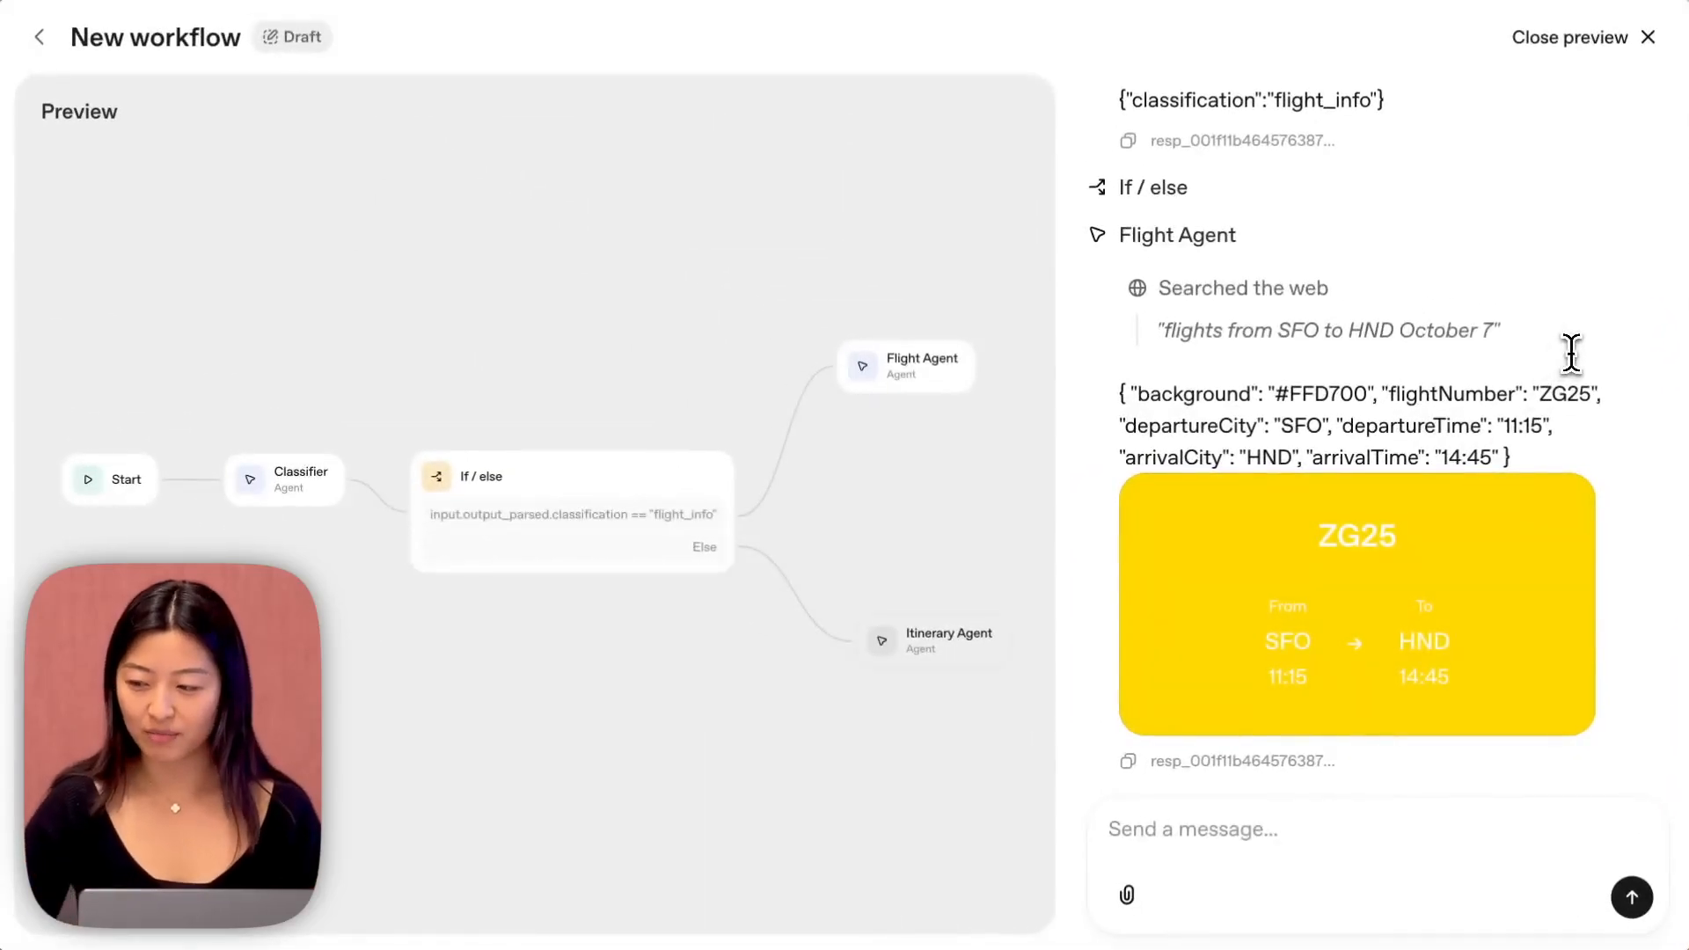
click(1640, 38)
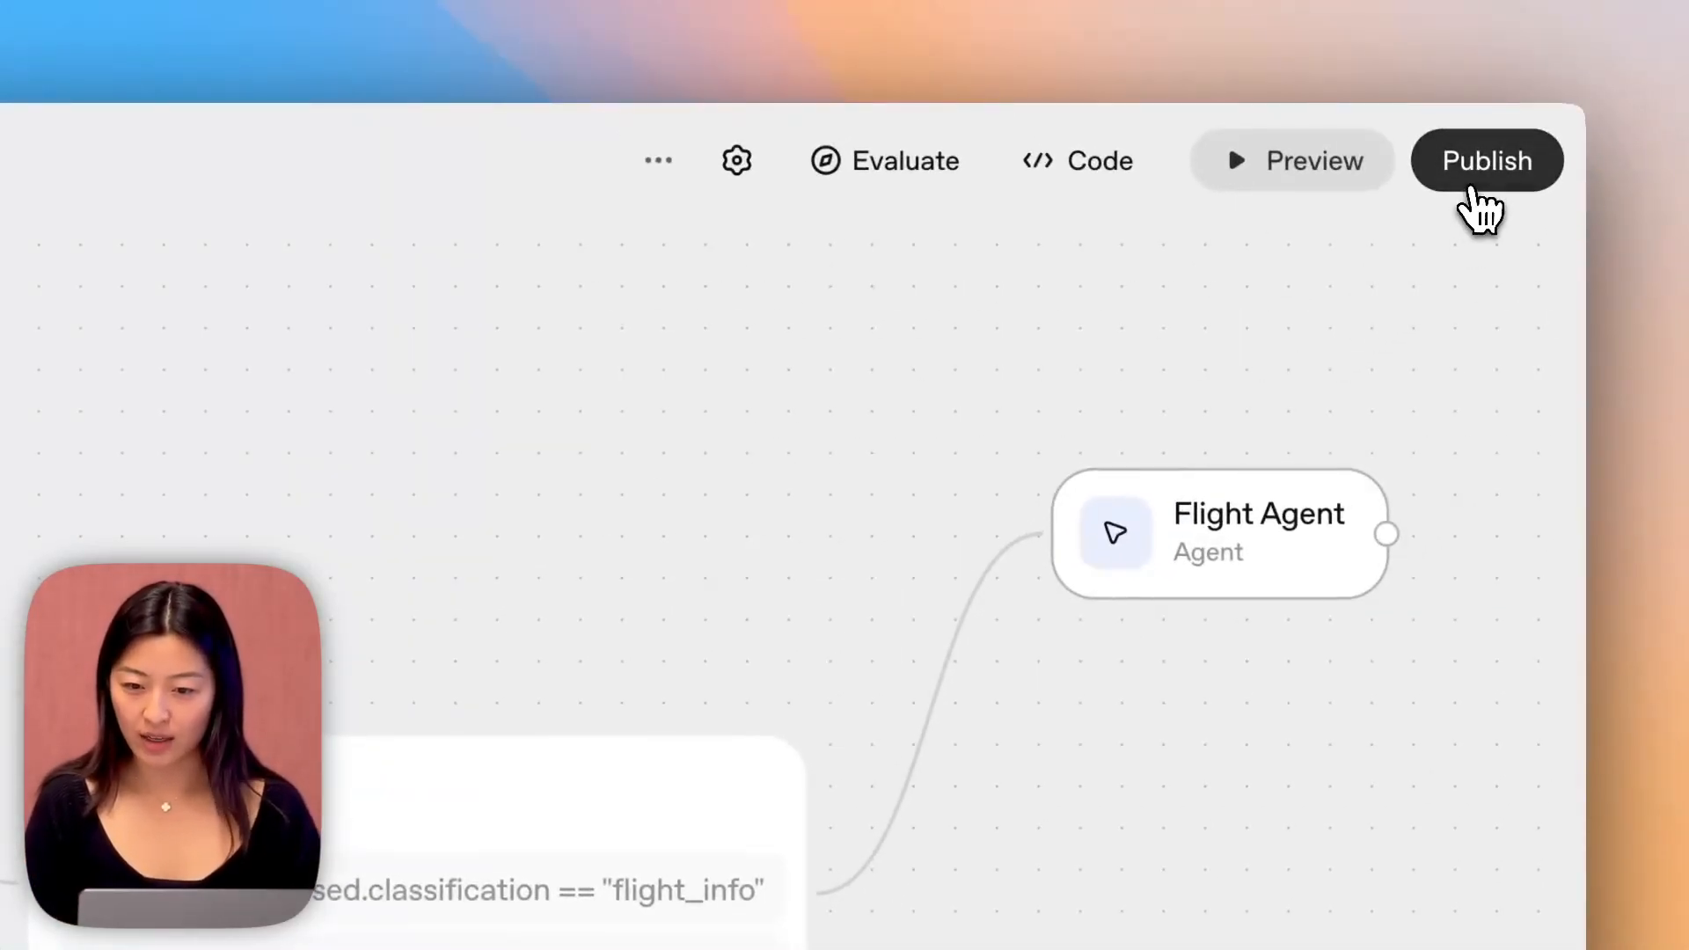
Publish the workflow under the name "Travel agent".
click(1506, 151)
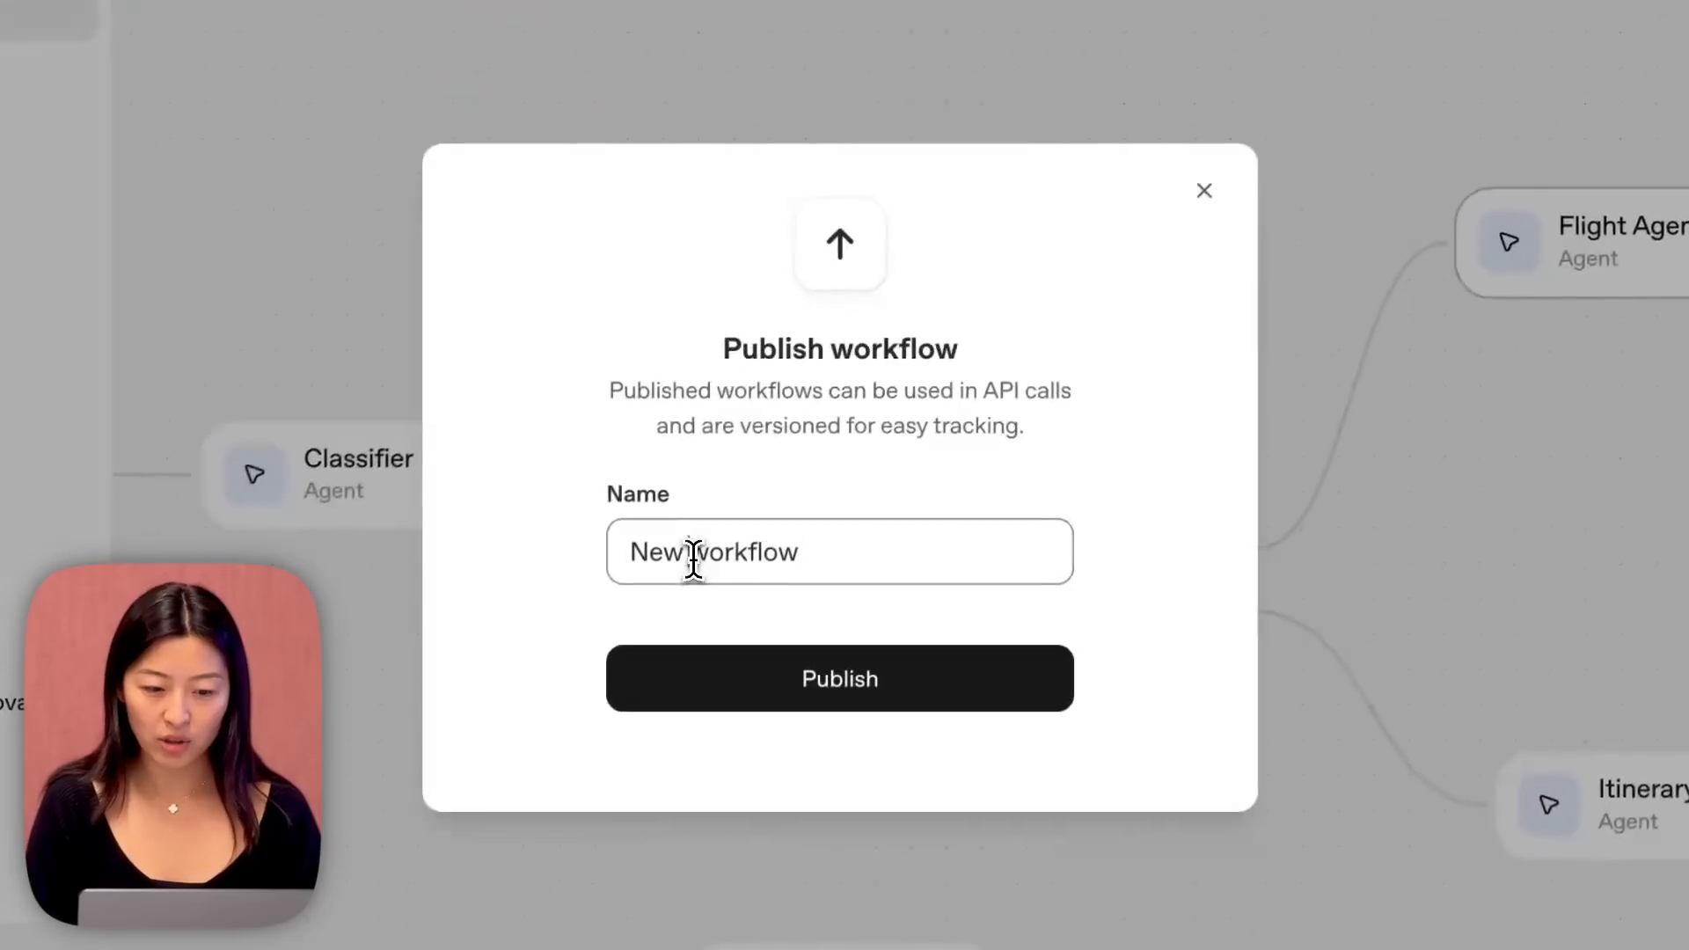
double_click(365, 764)
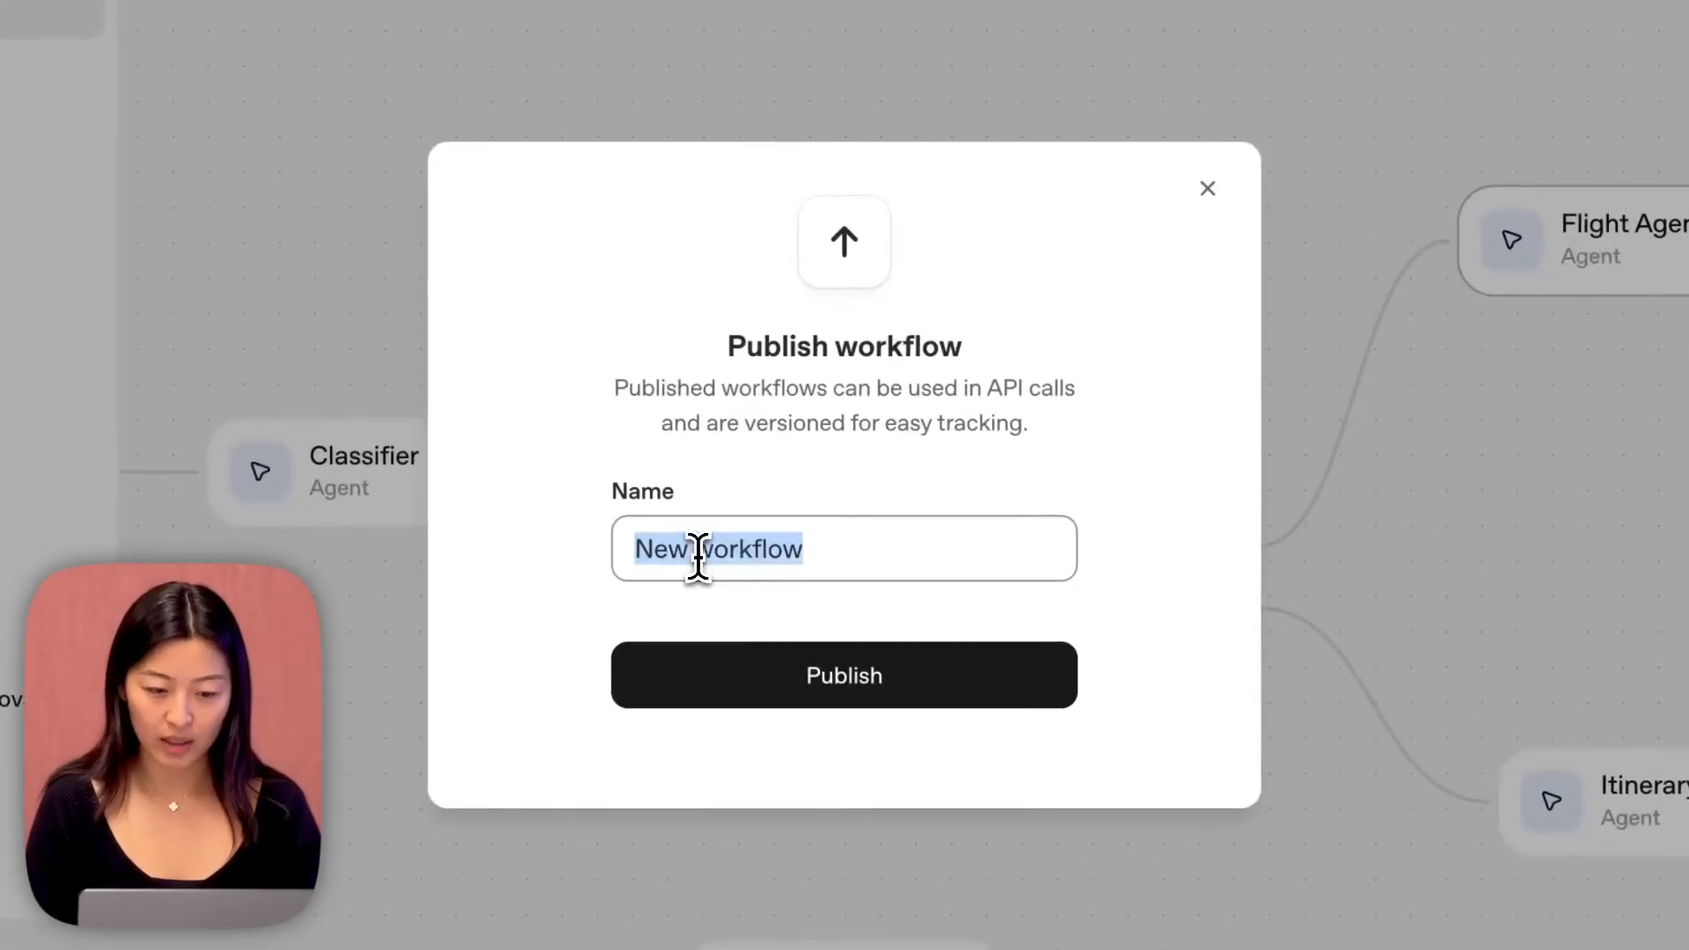
text(Travel agent)
click(774, 676)
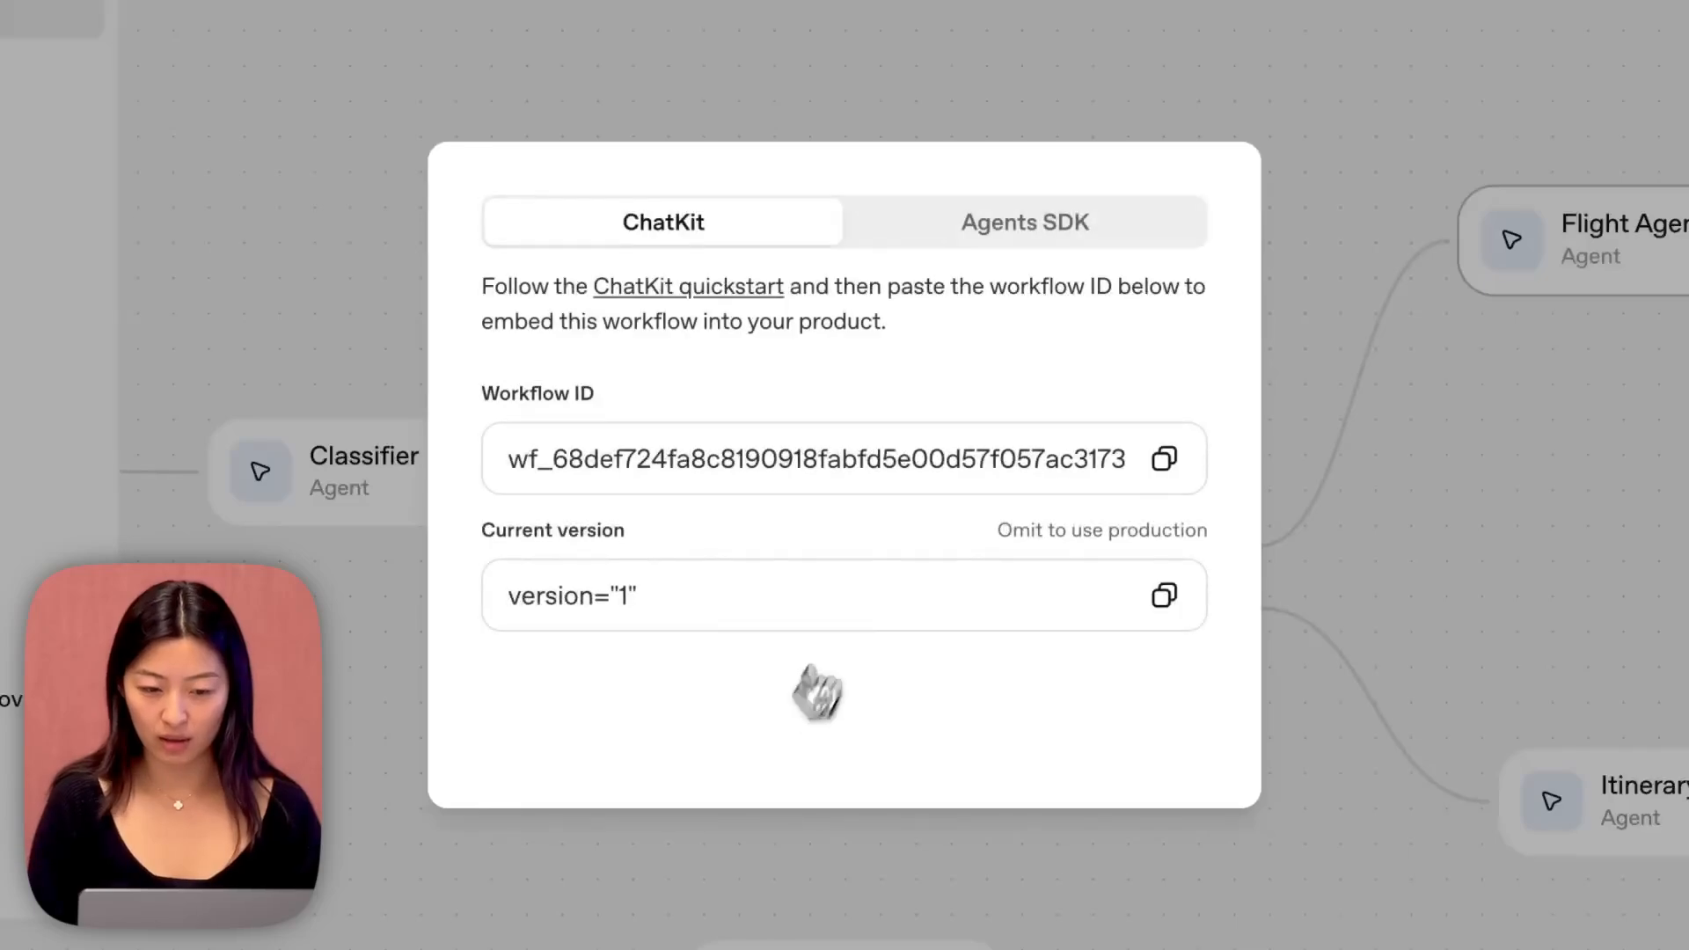
Examine the published workflow's Agents SDK code in TypeScript and return to its ChatKit embedding details.
click(1091, 254)
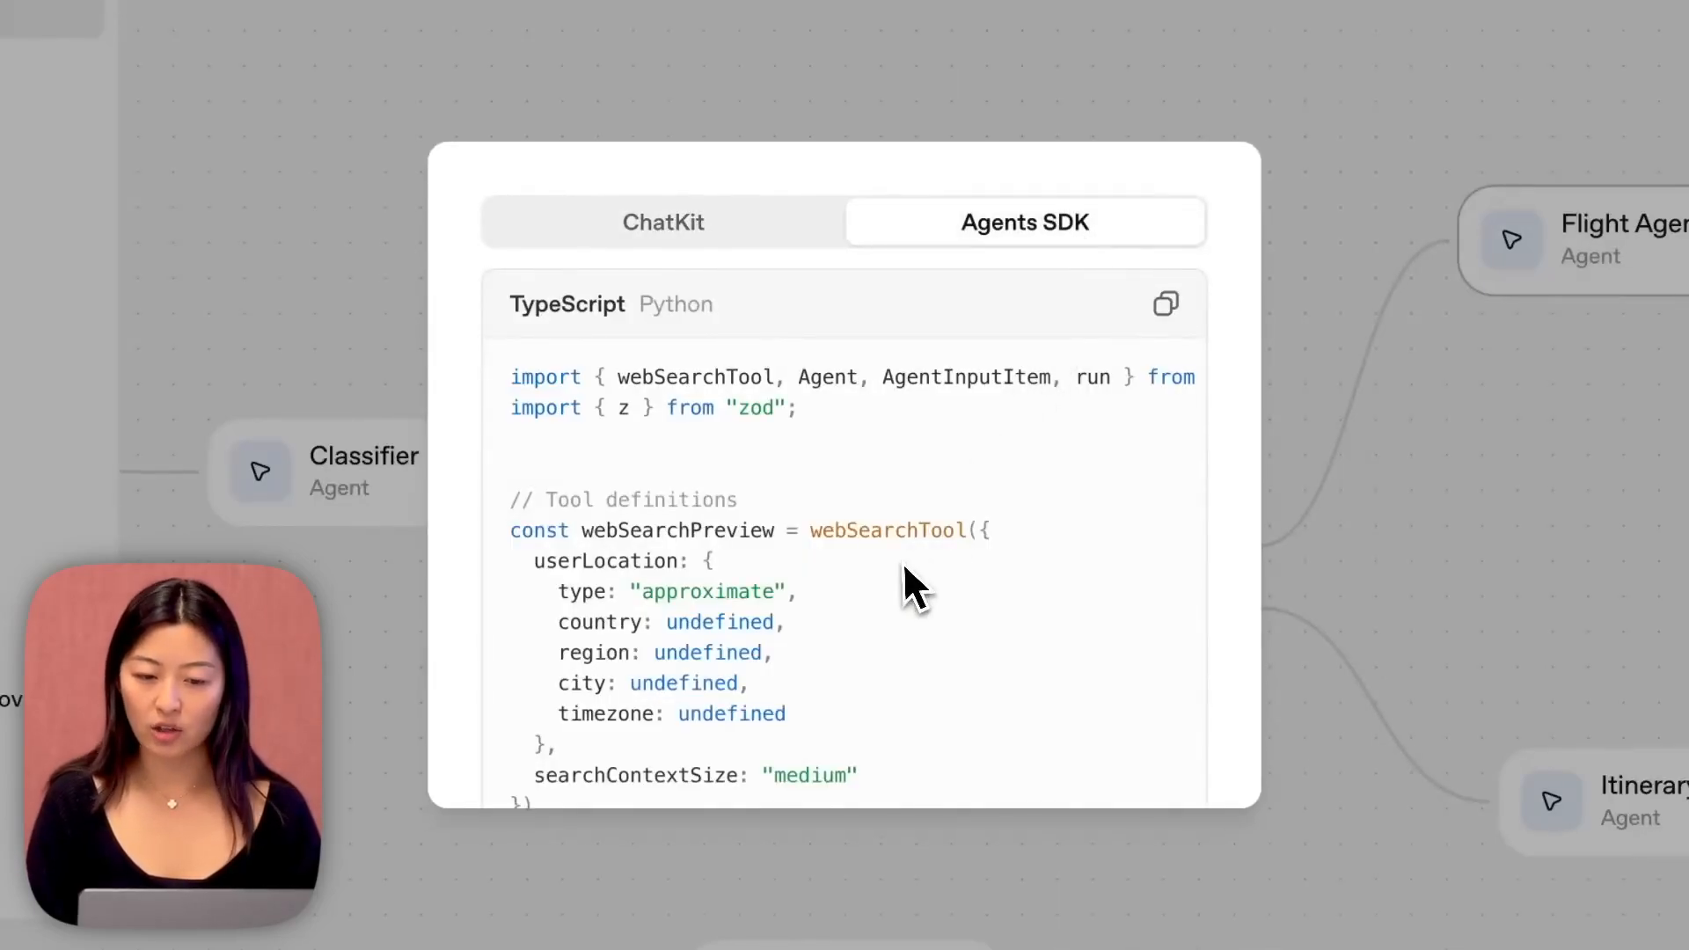
scroll(901, 570, down, 5)
scroll(901, 572, down, 12)
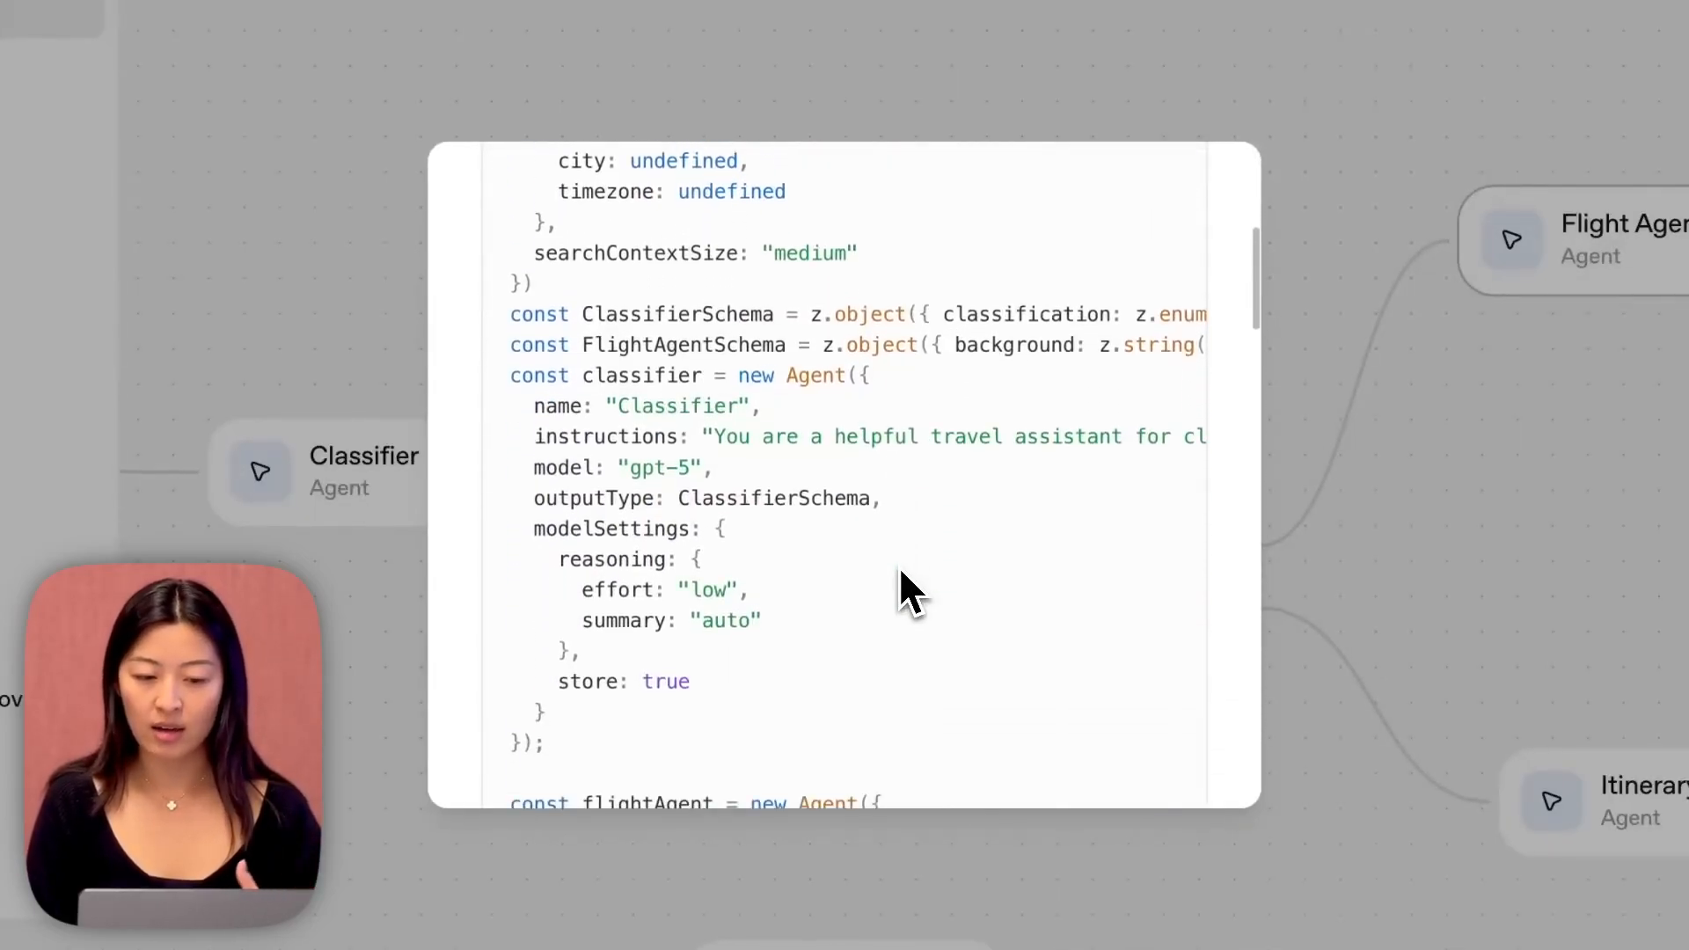
scroll(901, 571, down, 15)
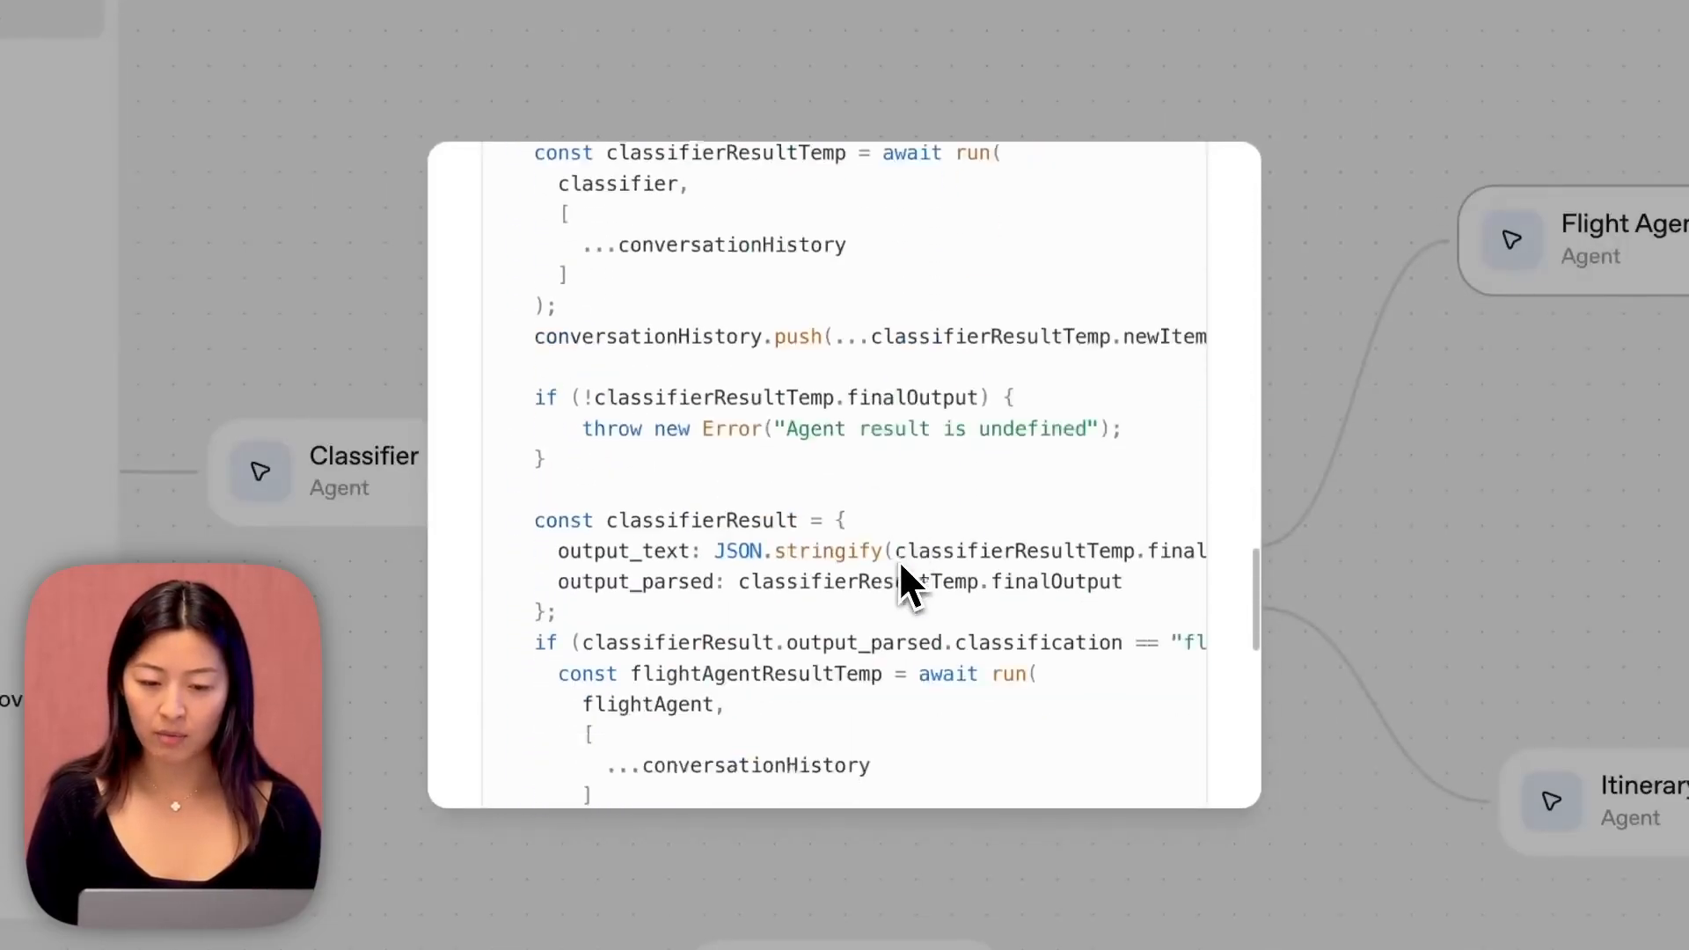
scroll(900, 565, up, 15)
scroll(899, 580, up, 15)
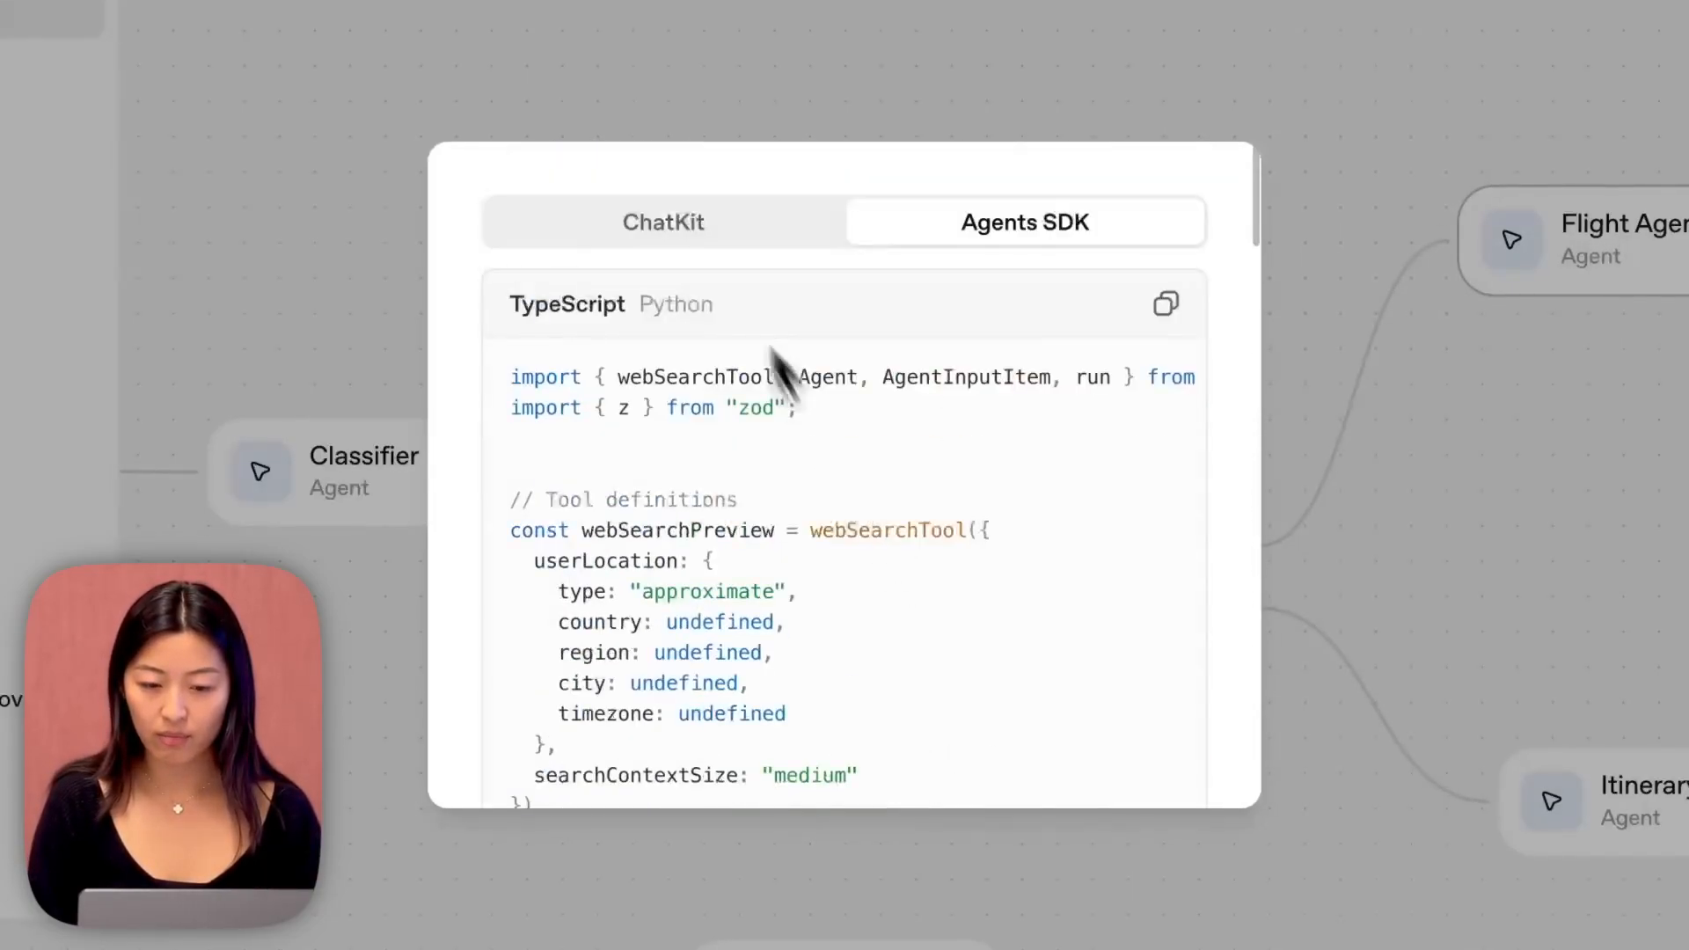
click(694, 227)
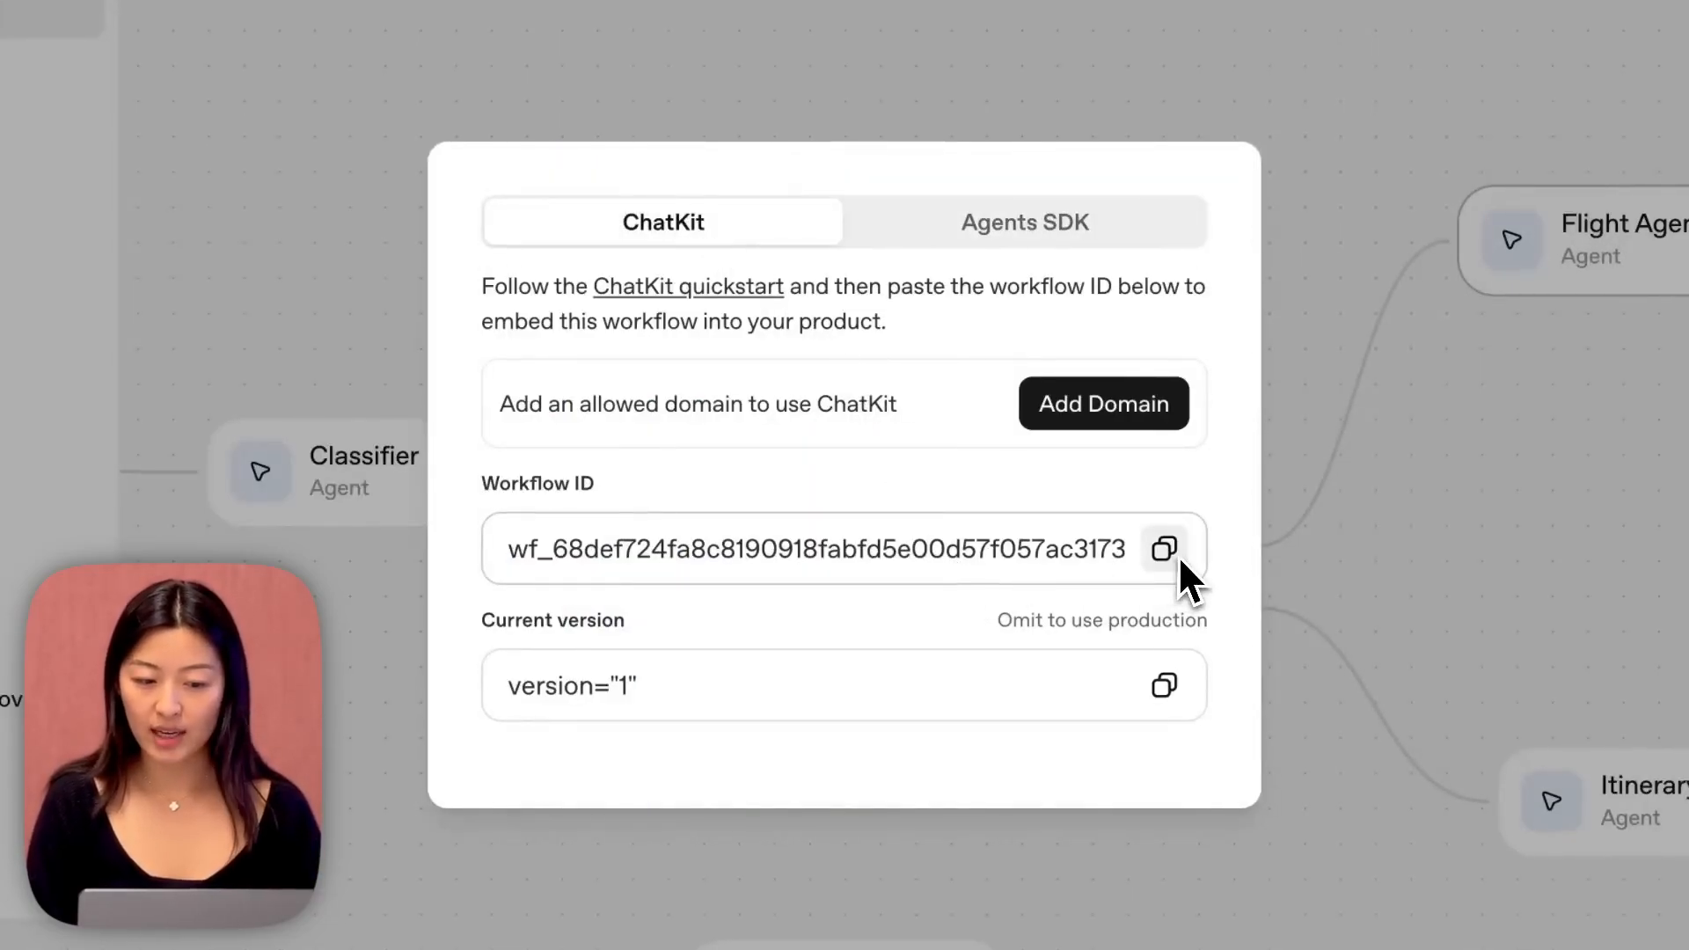